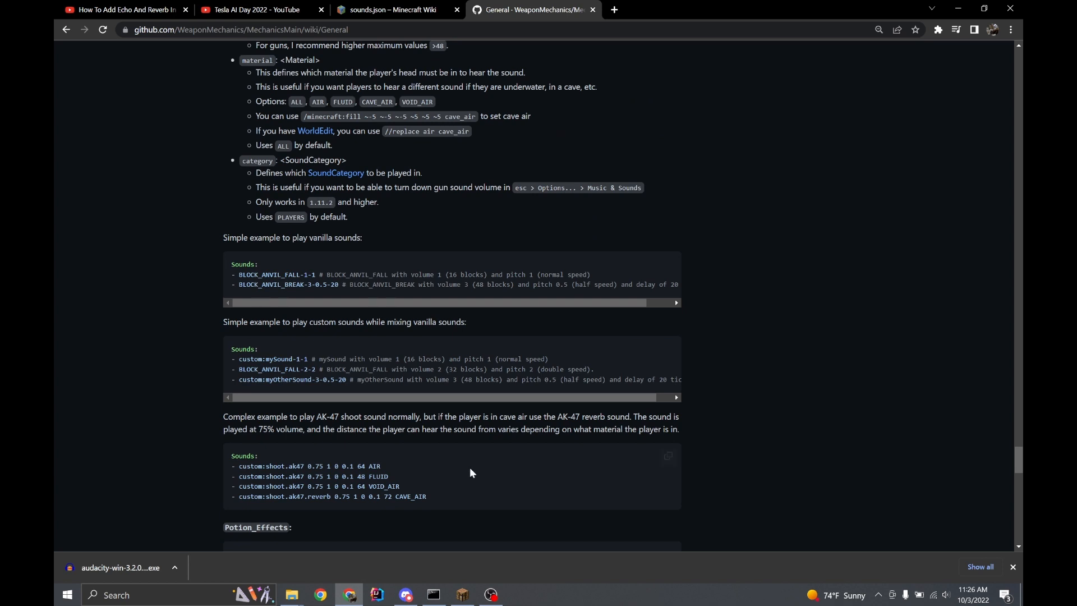
Review the wiki's complex Sounds example that switches to the AK-47 reverb sound in cave air
drag(441, 500, 224, 458)
click(412, 465)
scroll(447, 432, down, 2)
drag(345, 387, 225, 346)
click(448, 357)
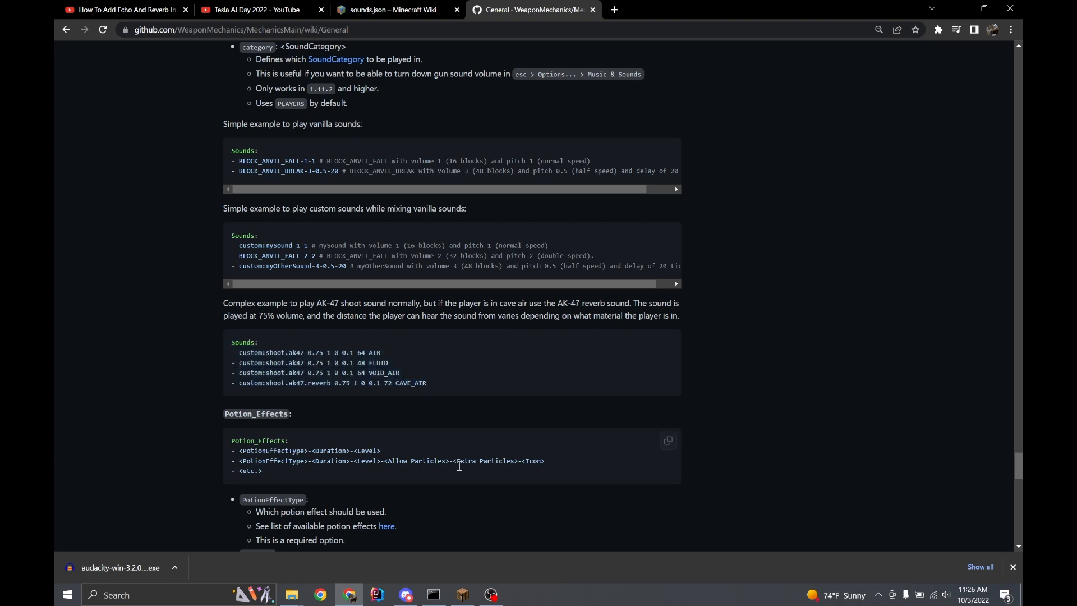
Open the WeaponMechanics folder inside the 1.19 server's plugins folder in a maximized File Explorer window
mouse_move(292, 594)
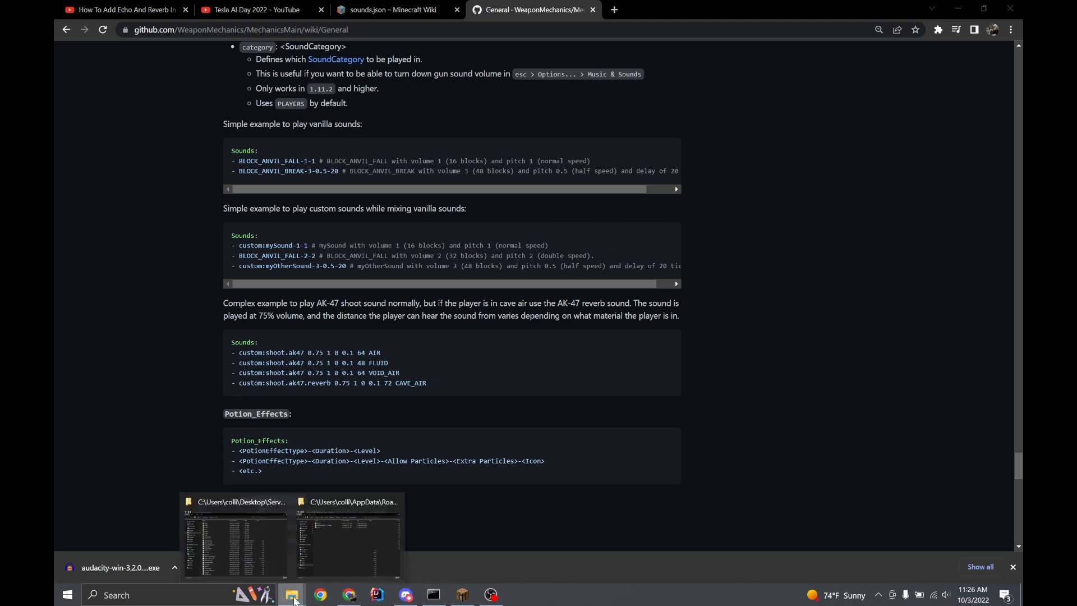
mouse_move(281, 545)
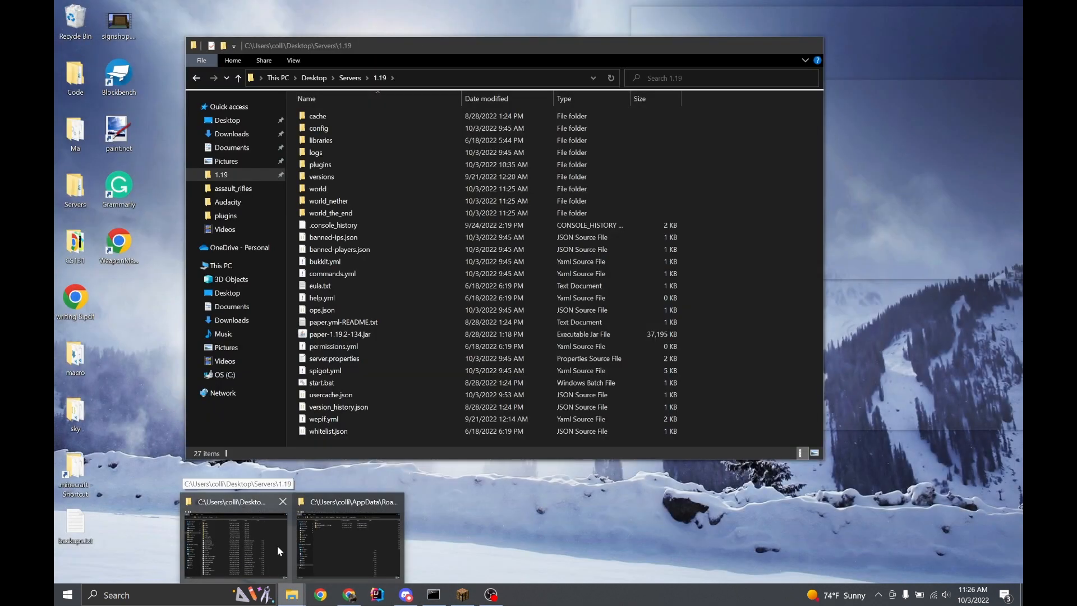
mouse_move(352, 546)
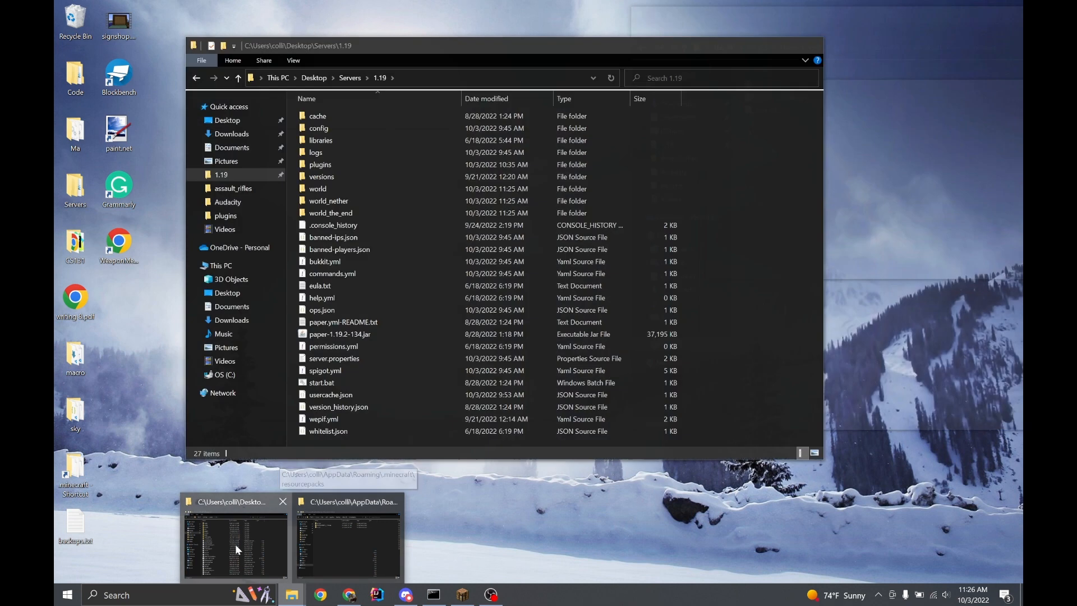
click(235, 544)
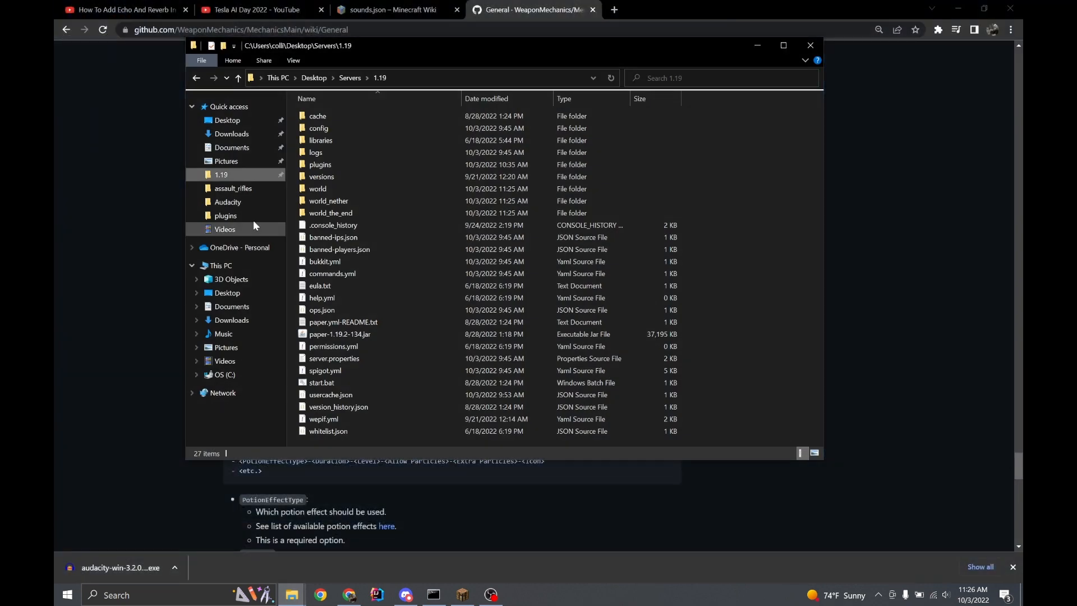
double_click(348, 164)
click(783, 44)
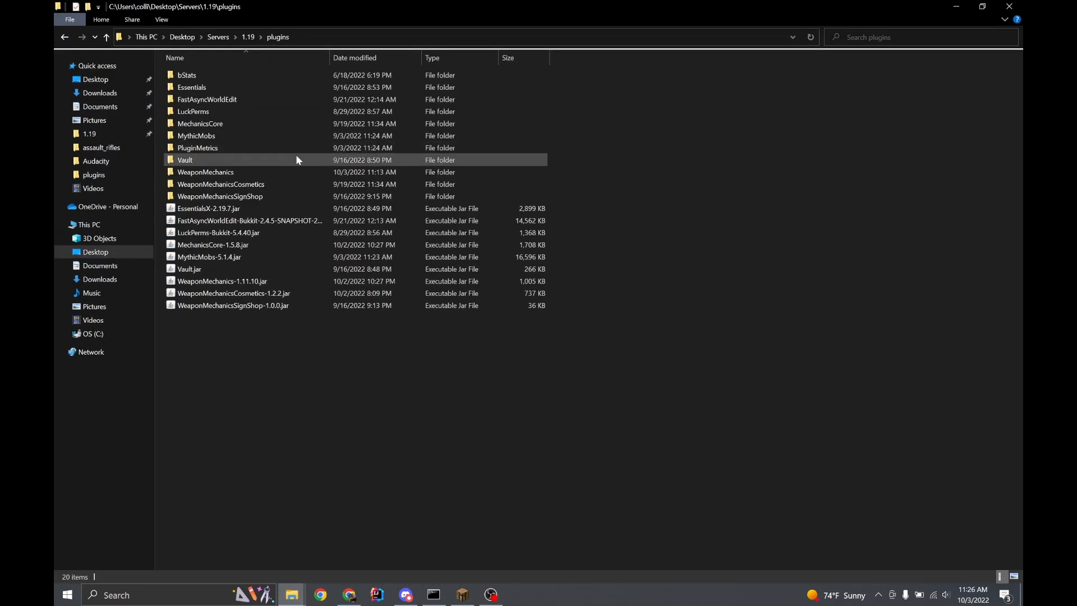
double_click(233, 171)
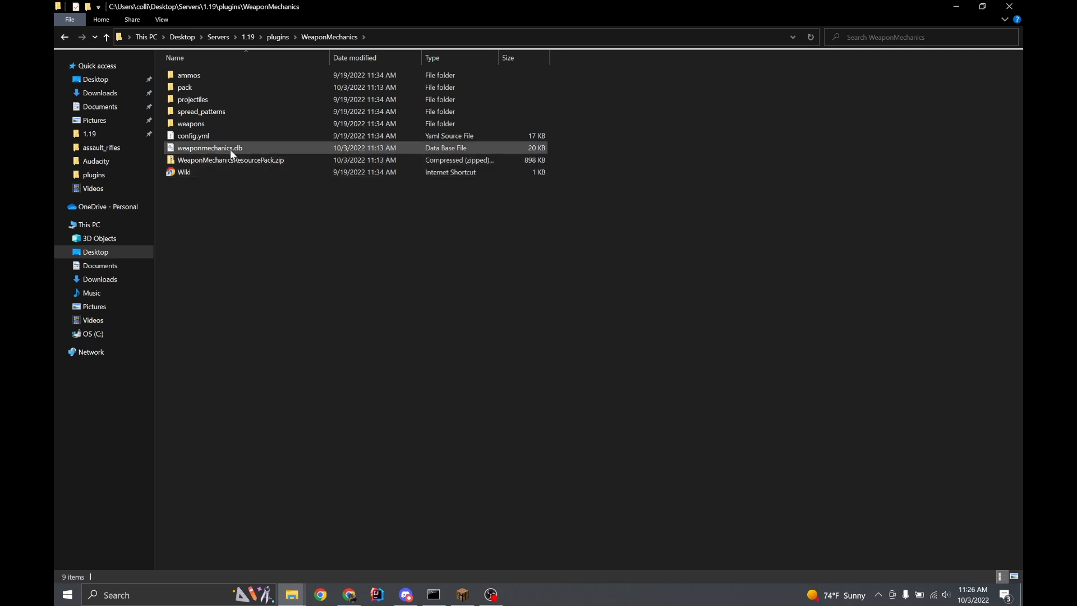
Delete the existing pack folder and create a new empty folder named pack in its place
click(188, 88)
key(Delete)
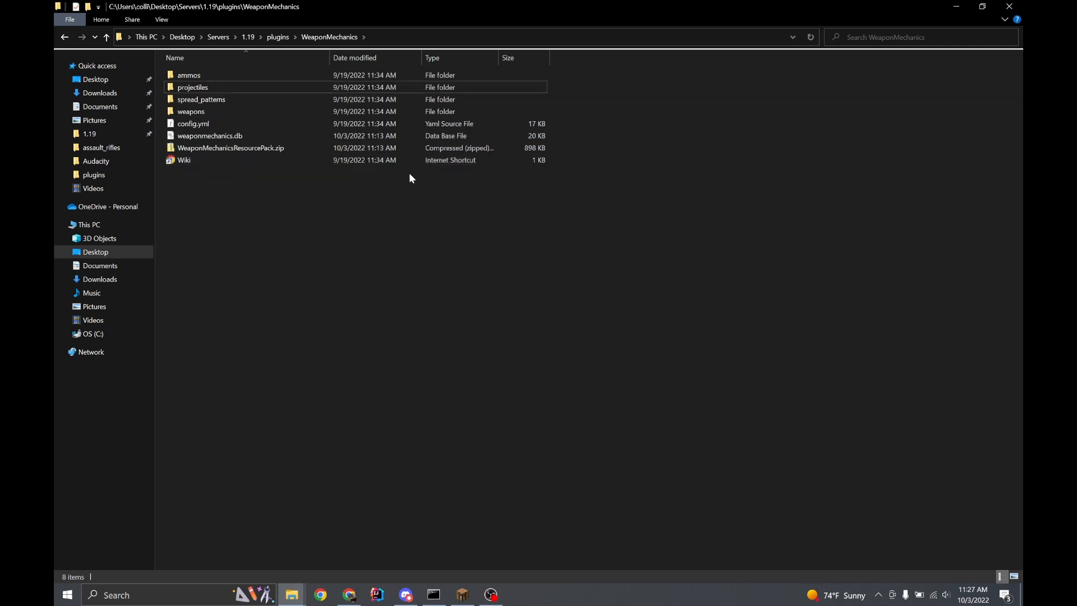
right_click(408, 215)
mouse_move(318, 405)
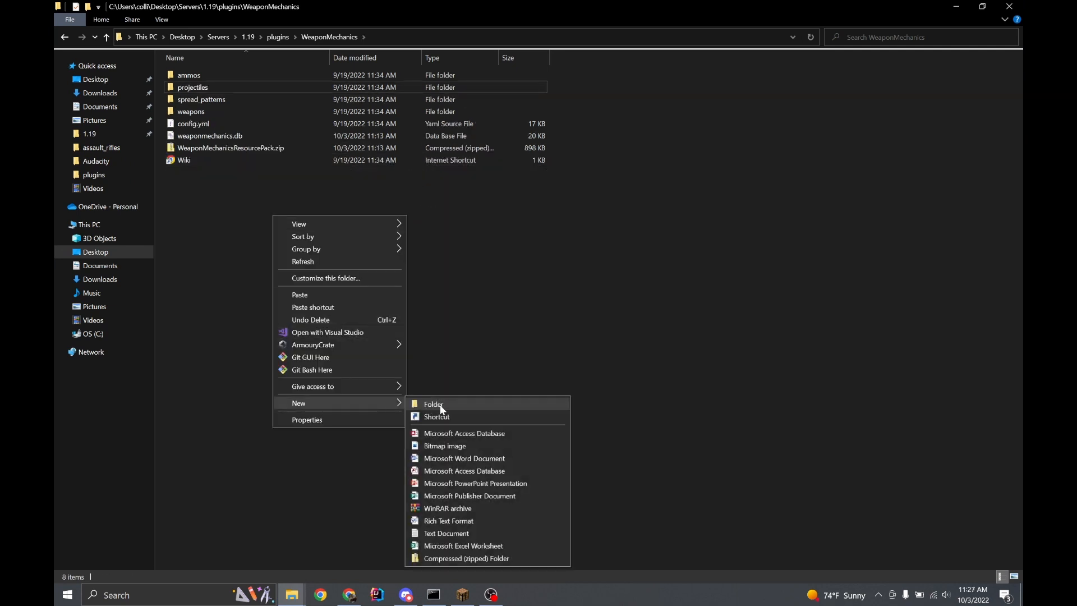
click(443, 402)
key(Return)
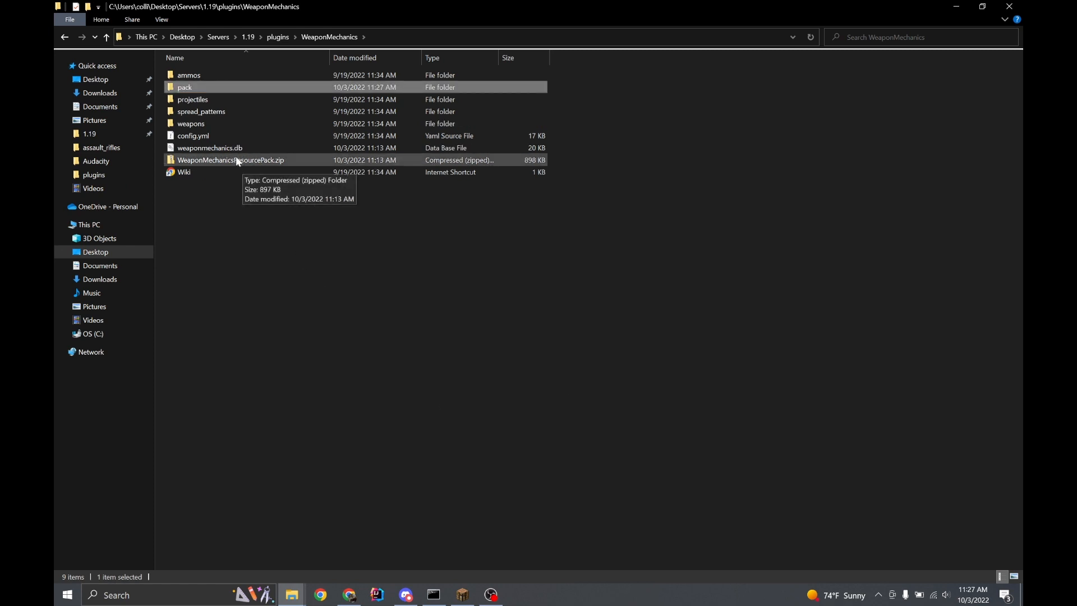
Unpack WeaponMechanicsResourcePack.zip inside the new pack folder and delete the archive
drag(237, 161, 199, 84)
double_click(200, 84)
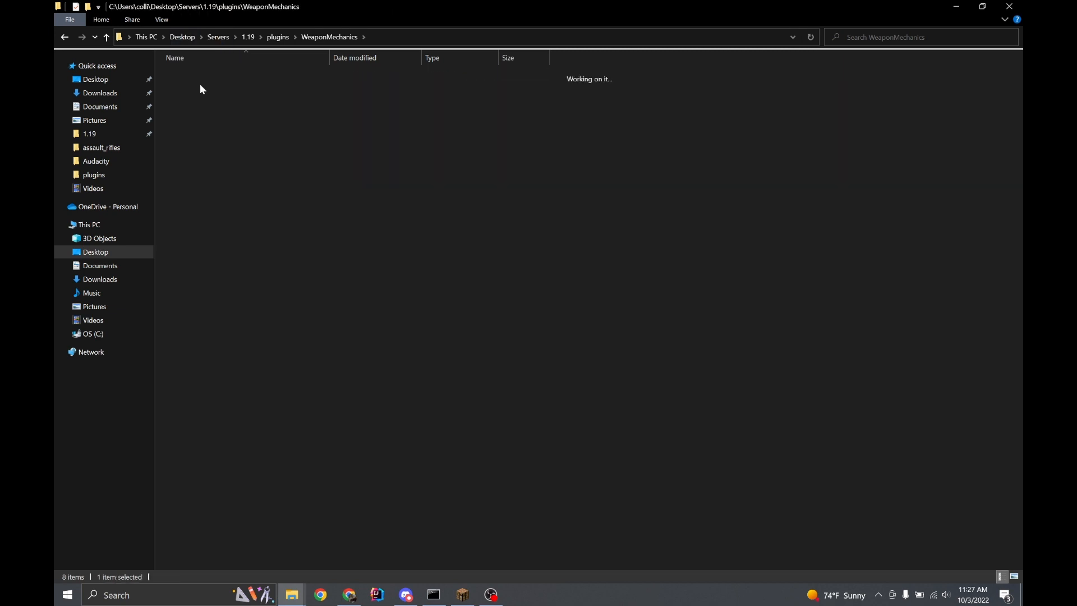
right_click(216, 79)
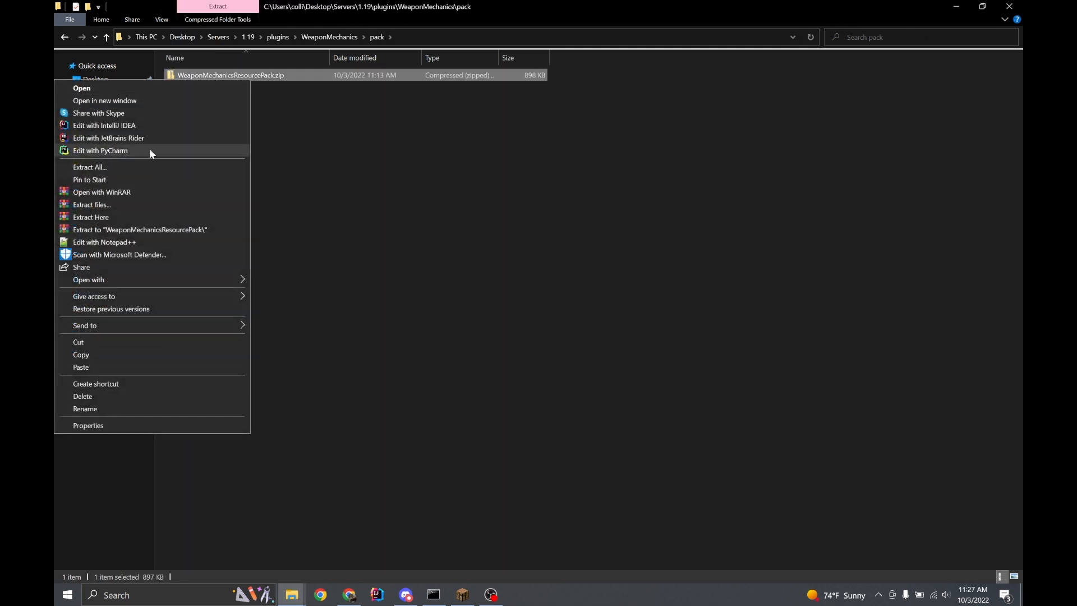
click(125, 217)
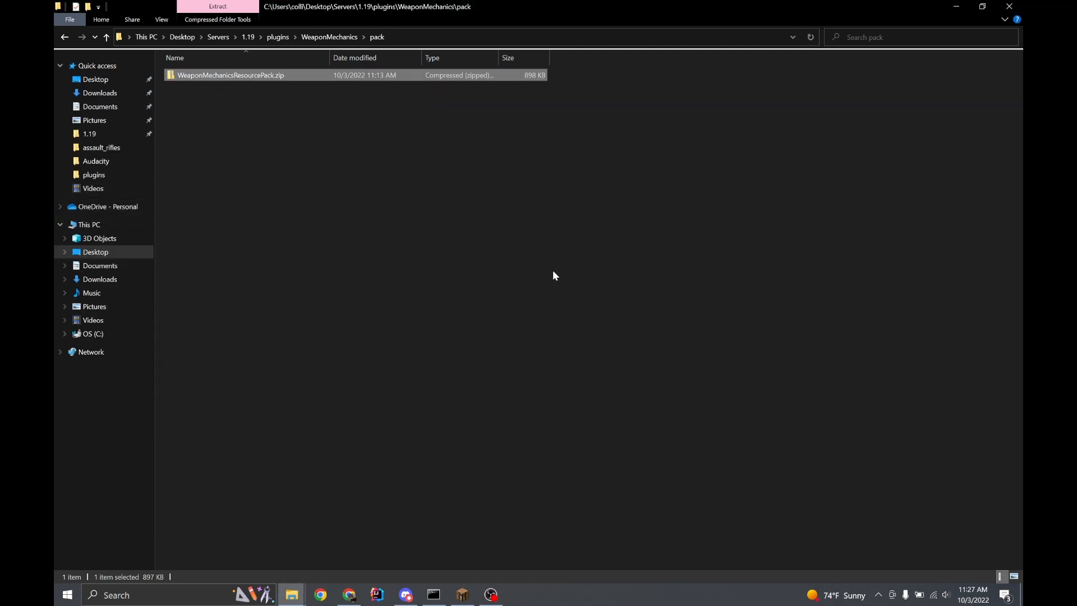
key(Delete)
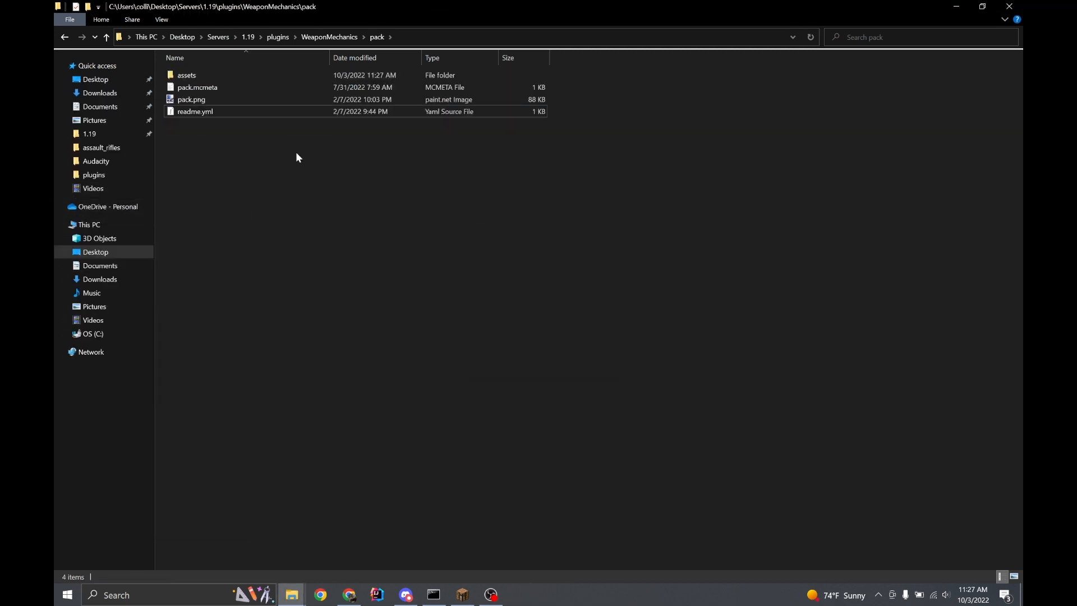
Go to assets/minecraft/sounds/shoot in the extracted pack and select ak47.ogg
double_click(214, 79)
double_click(213, 78)
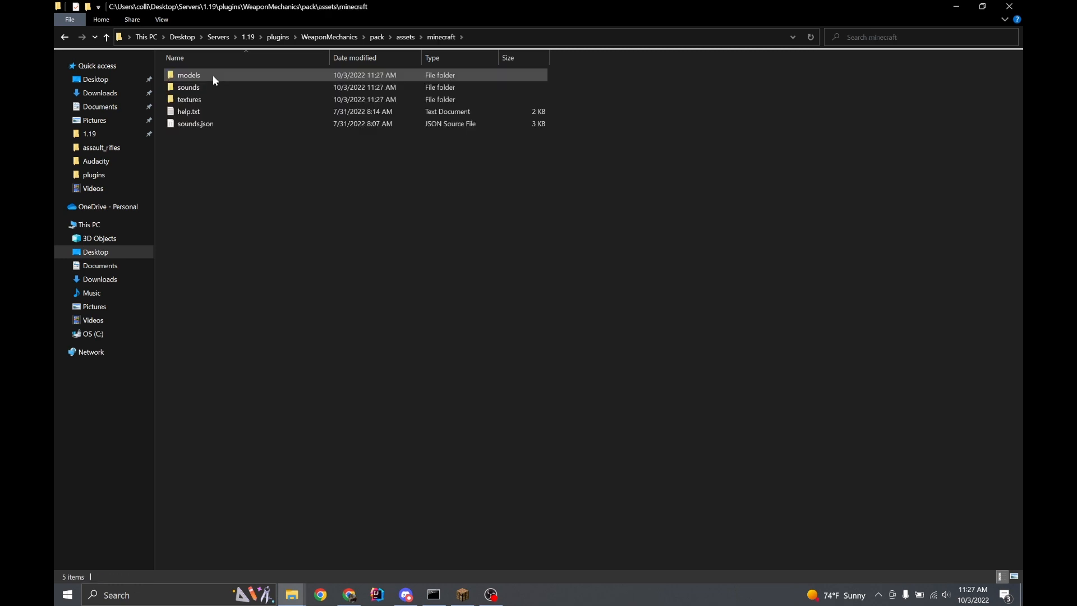
double_click(207, 87)
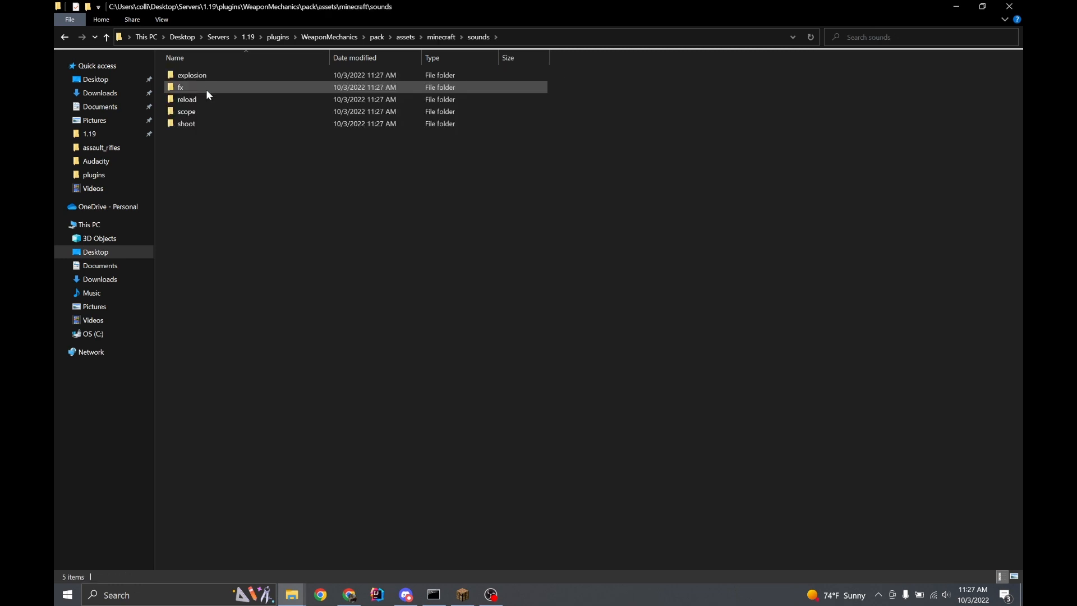
double_click(186, 124)
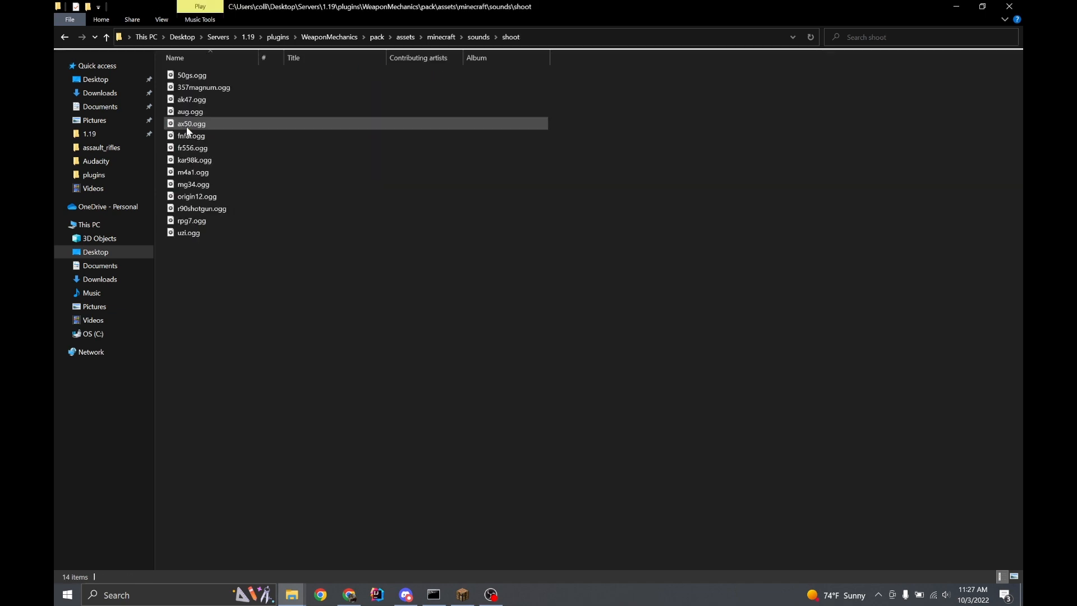
click(200, 101)
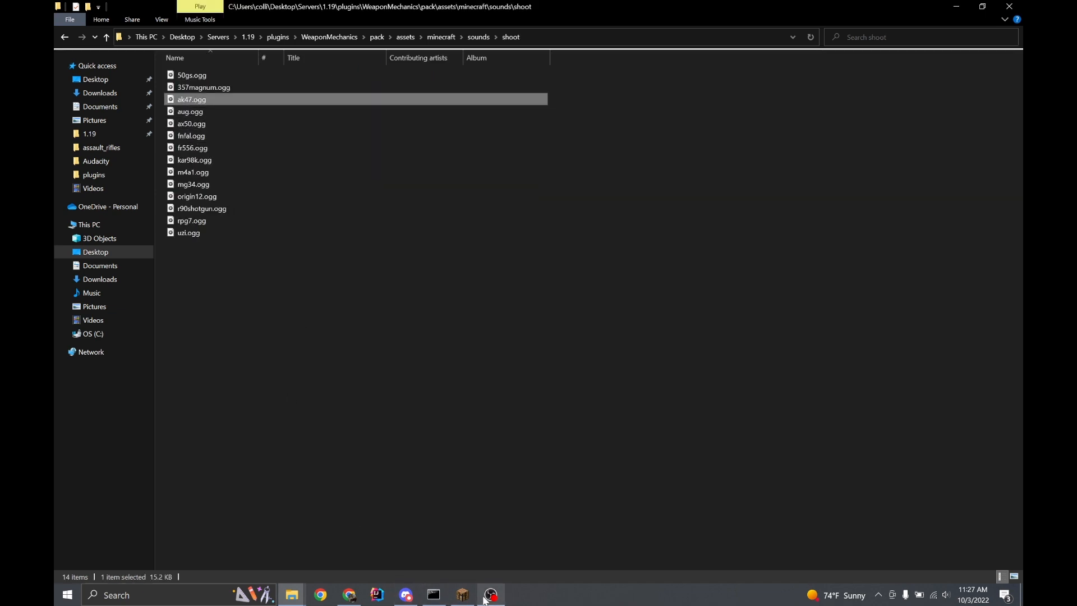
Launch Audacity, import ak47.ogg from the shoot folder and play it
click(169, 595)
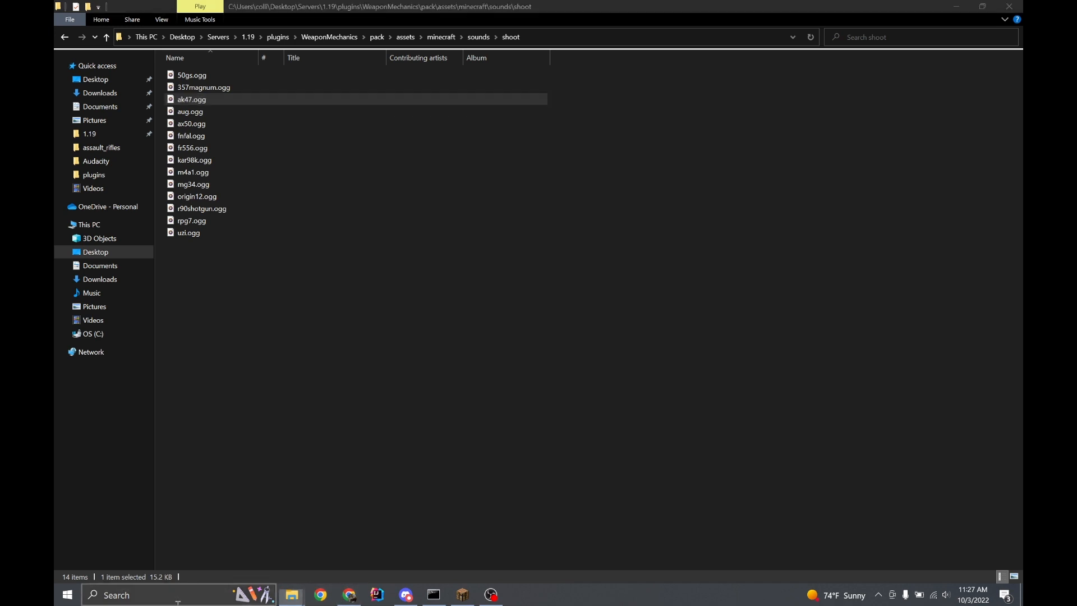
text(aud)
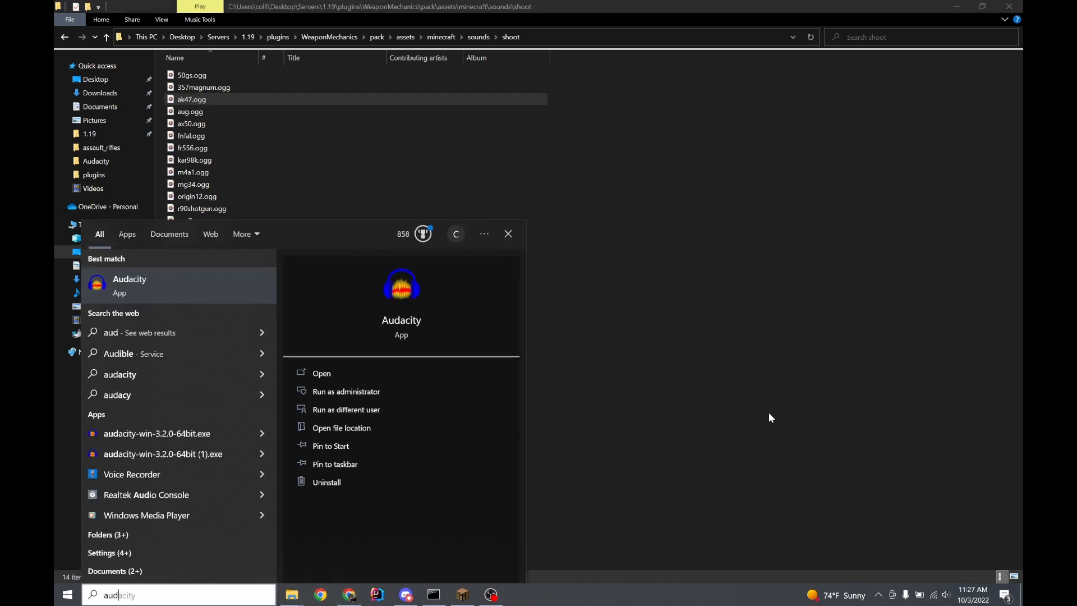
key(Return)
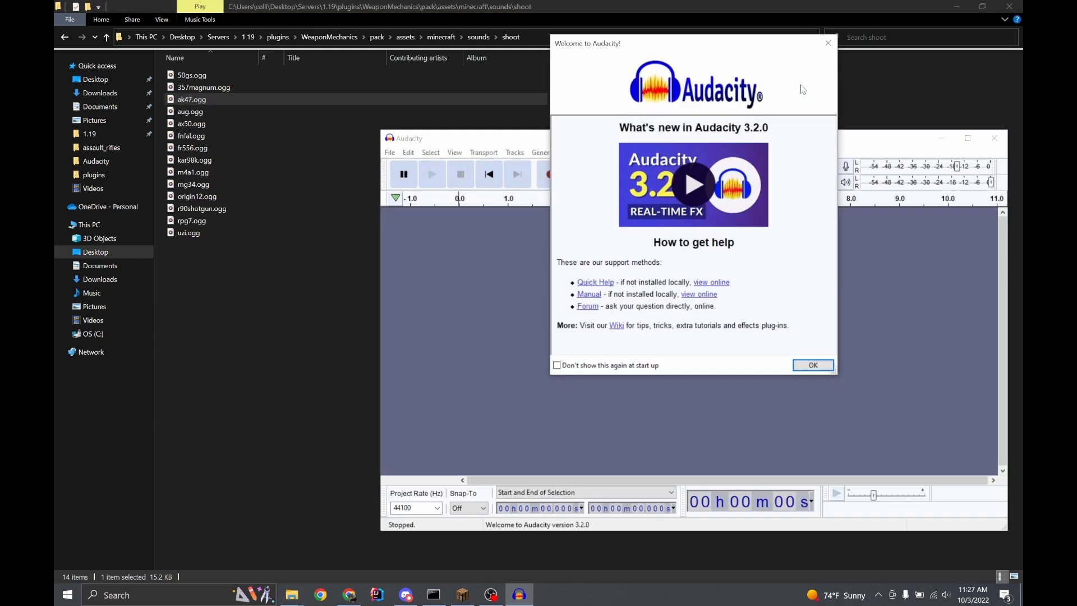
click(828, 43)
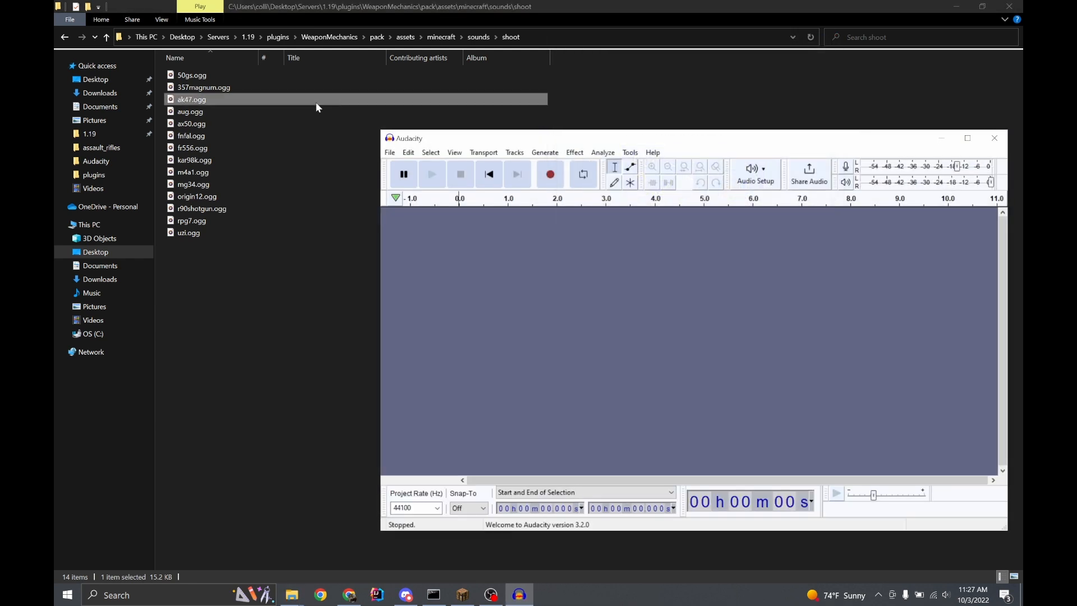
drag(196, 101, 493, 318)
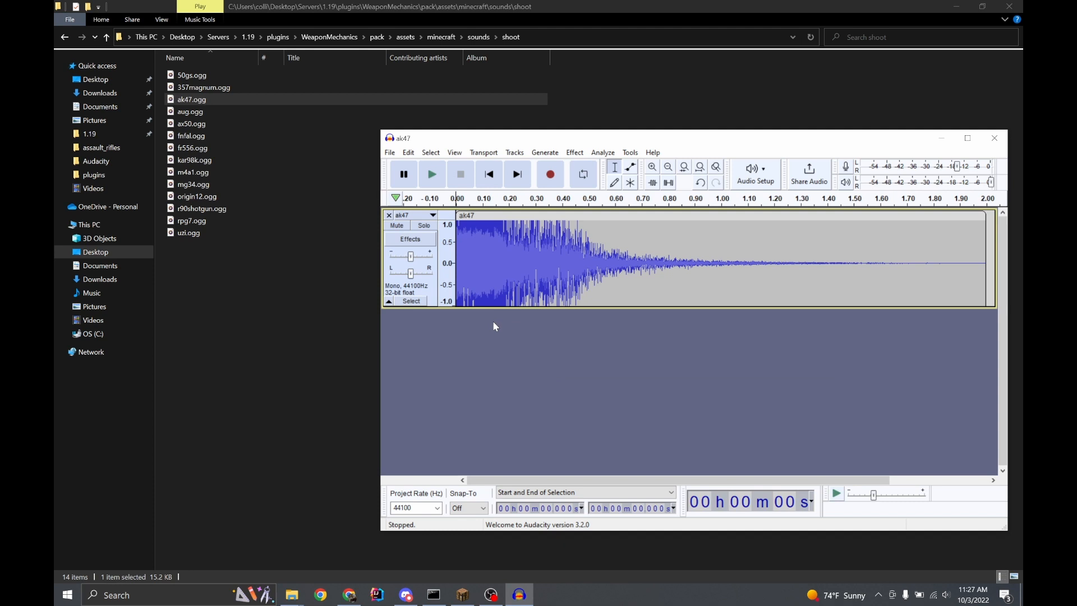
click(437, 178)
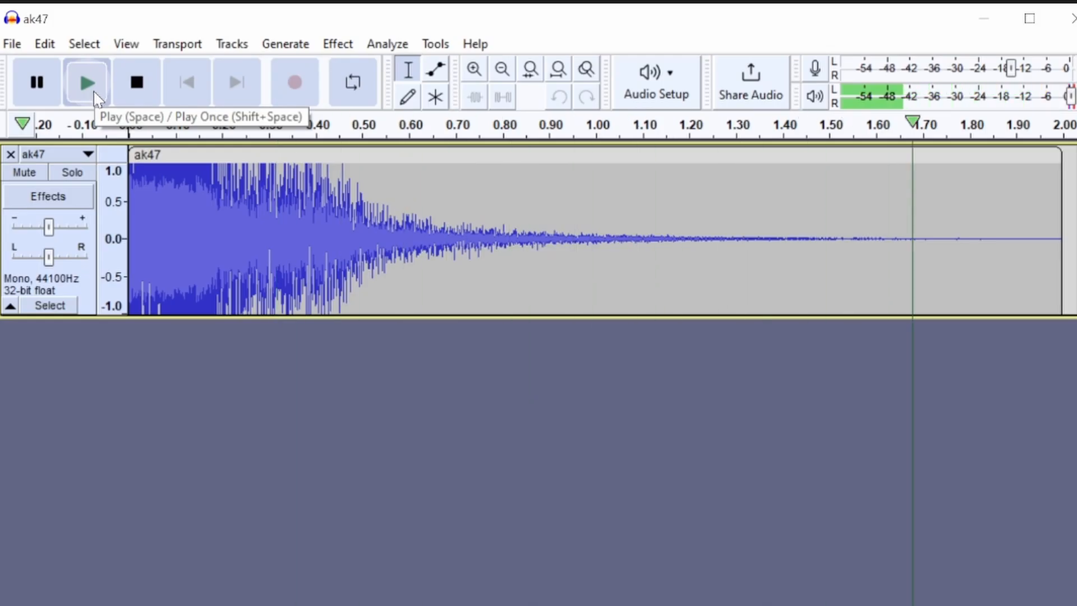
click(328, 48)
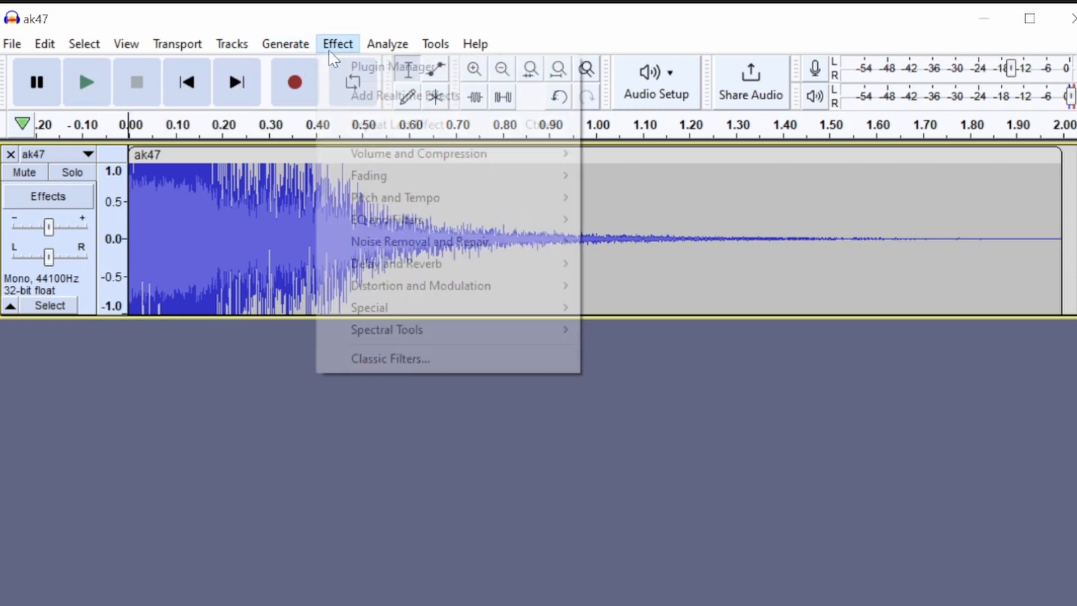
mouse_move(431, 266)
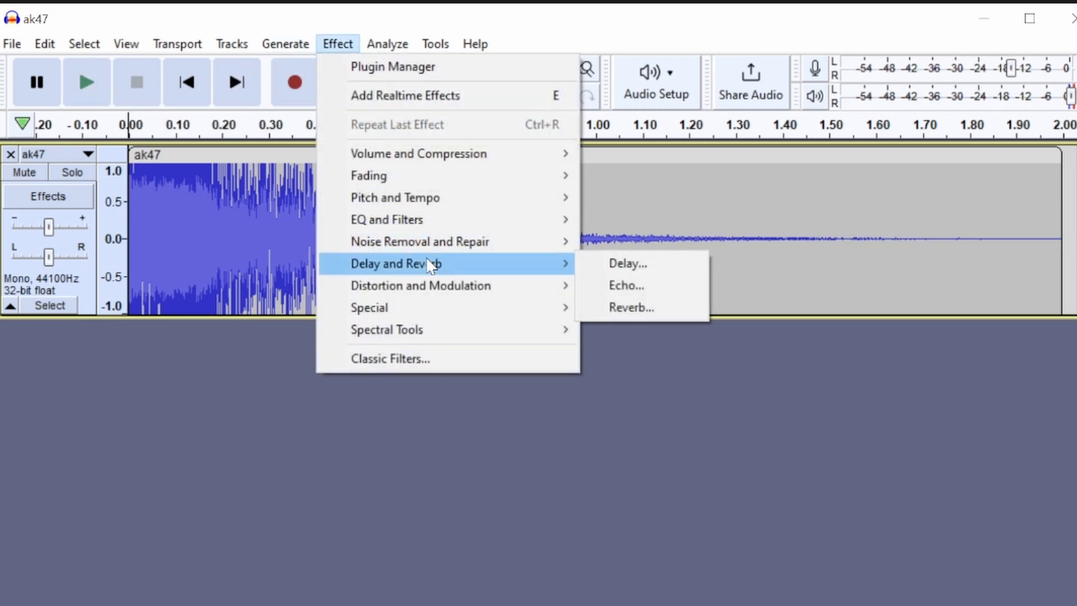
click(627, 307)
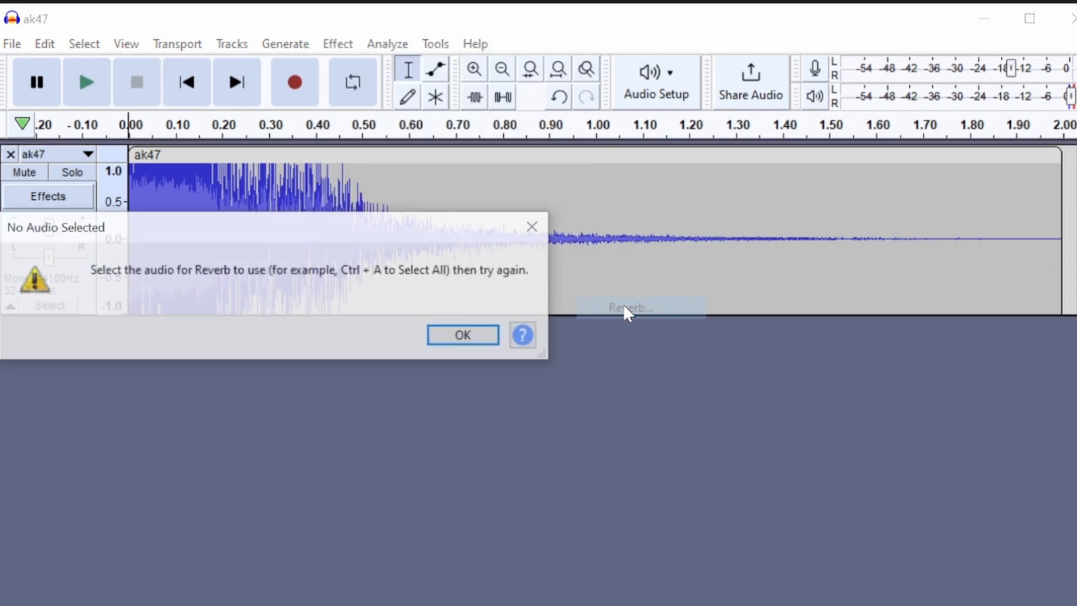
click(474, 332)
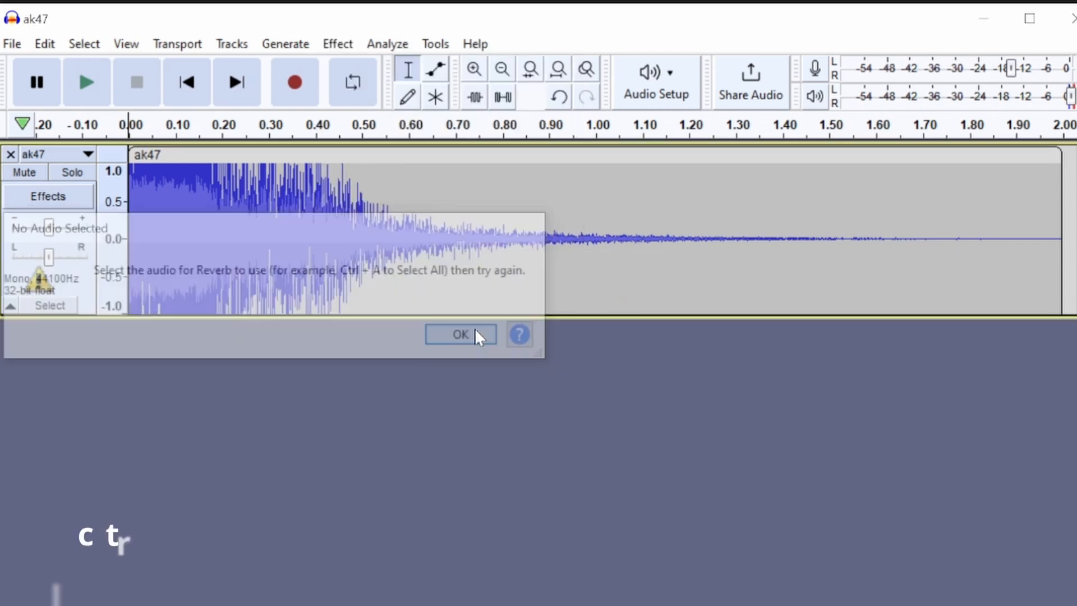
Select all of the ak47 audio and preview the Reverb effect on it
key(ctrl+a)
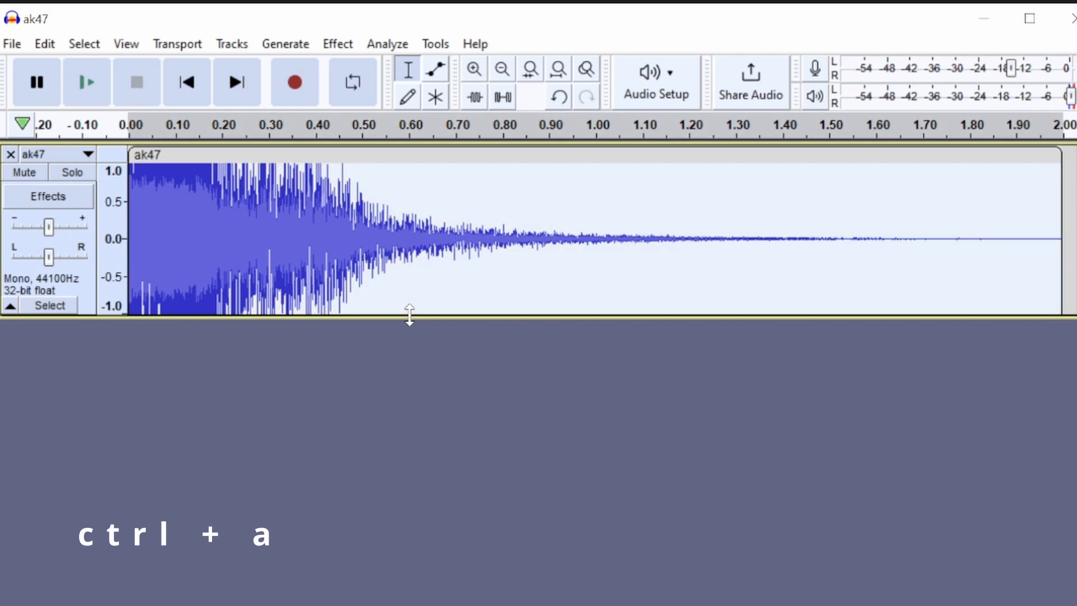
click(337, 43)
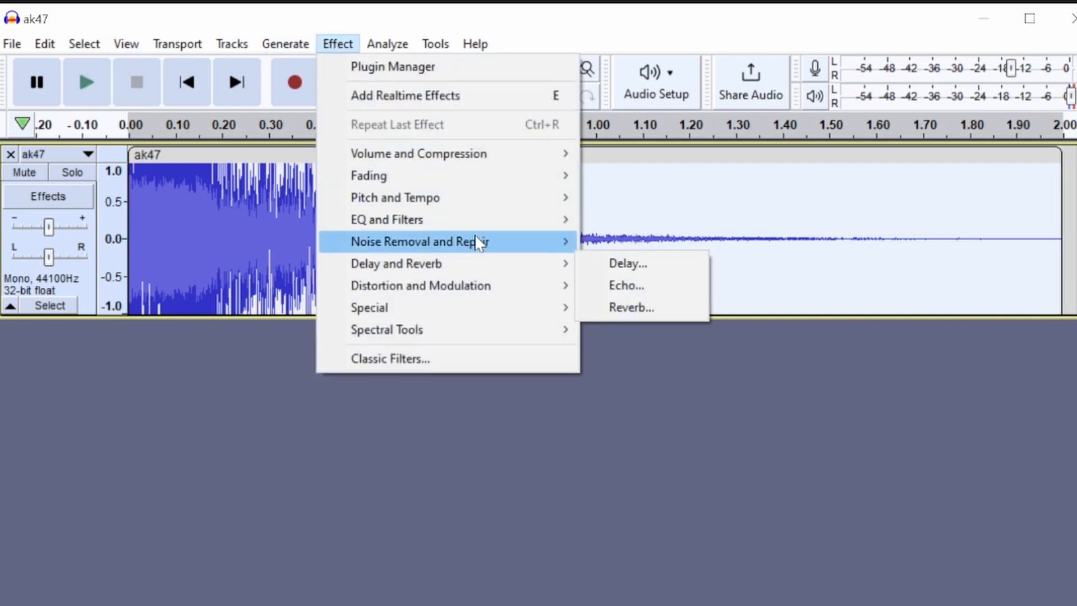
mouse_move(469, 263)
click(606, 308)
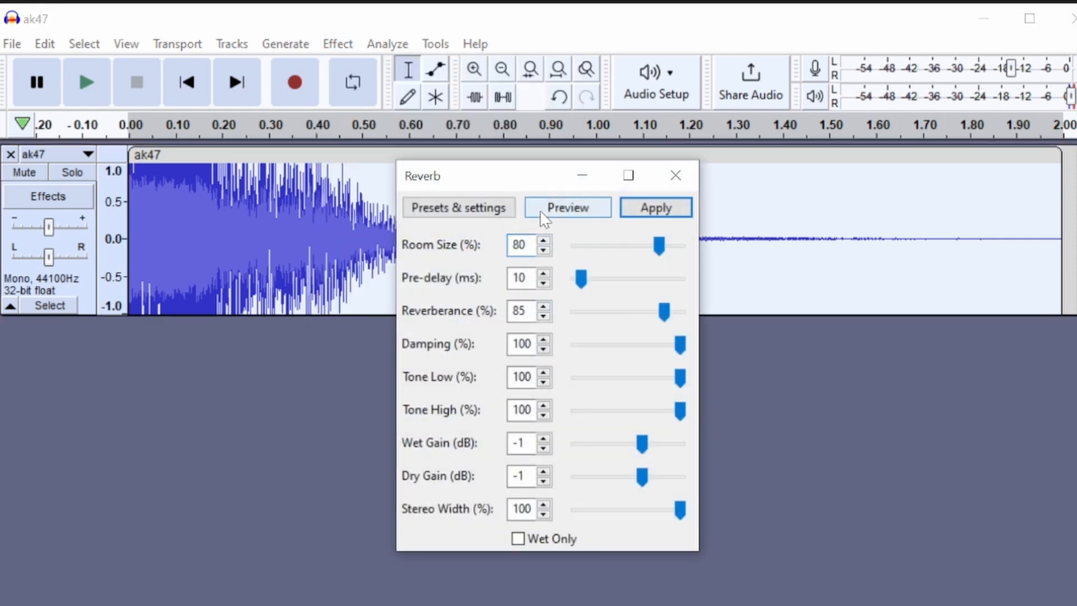
click(568, 209)
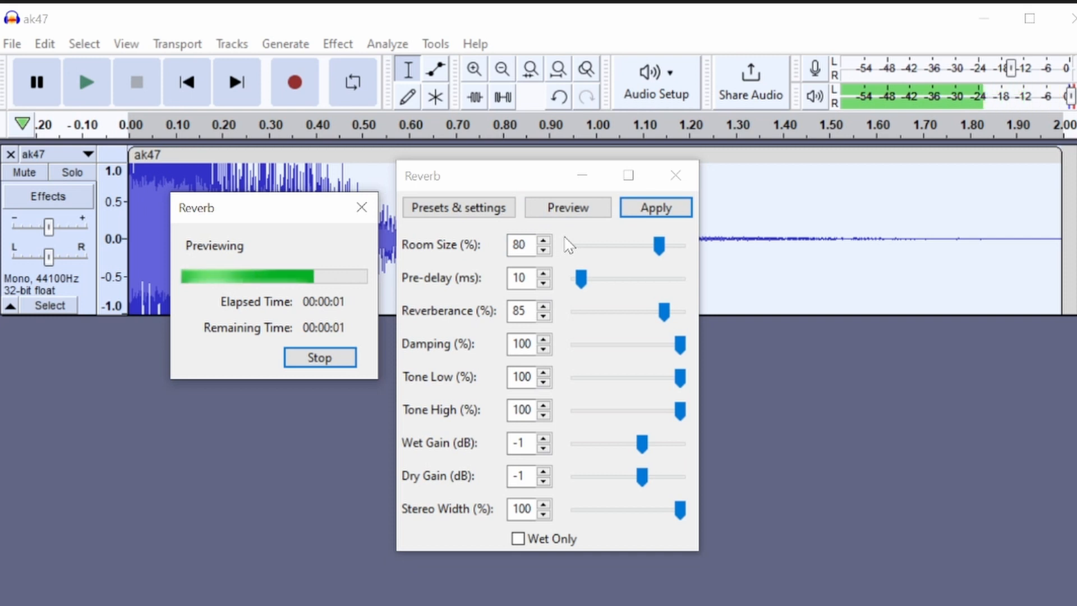
click(323, 359)
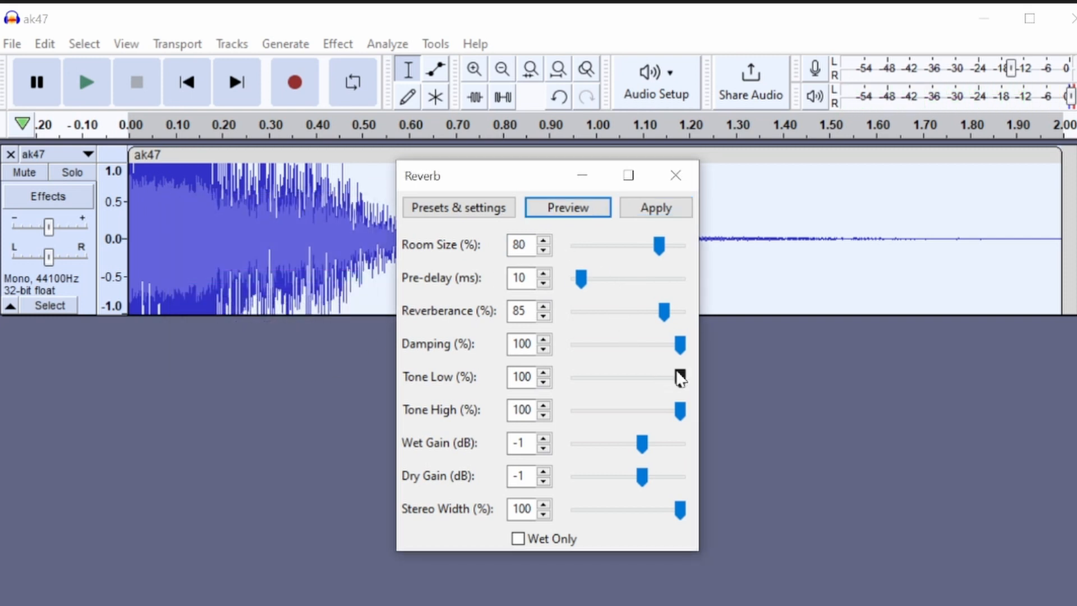
Set the Reverb effect's reverberance to 76% and preview it again
click(659, 312)
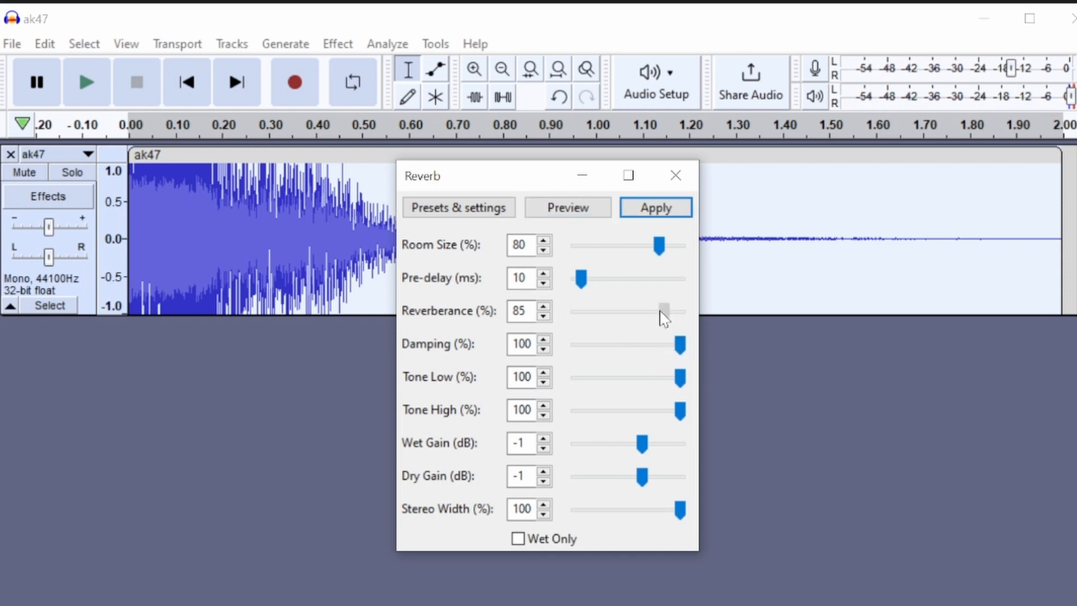
click(594, 210)
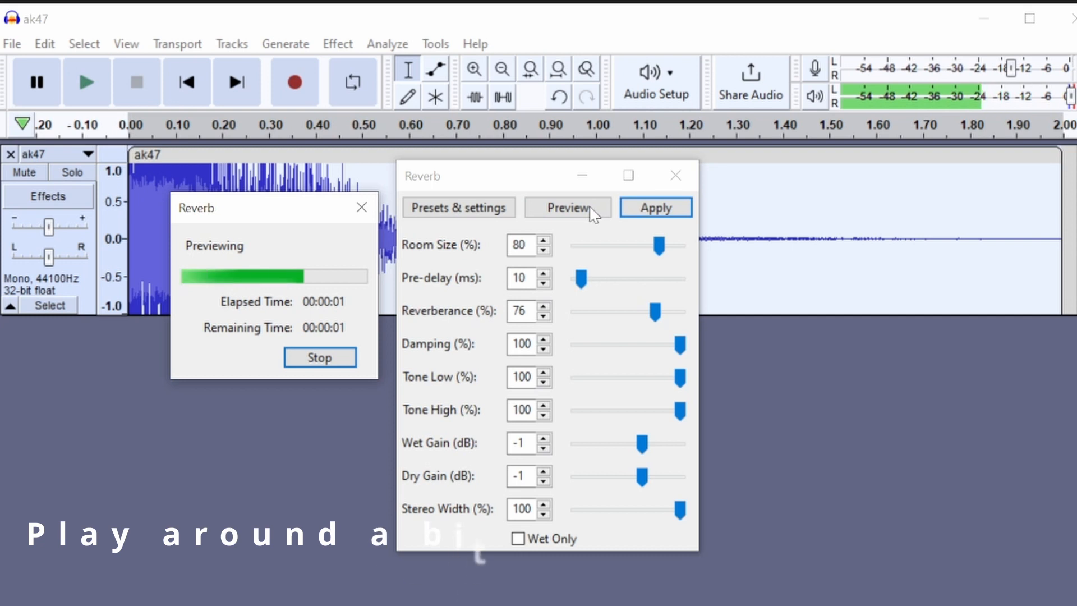
Stop the preview, set the Reverb effect's reverberance to 71%, apply it to the ak47 audio and play the result
click(320, 359)
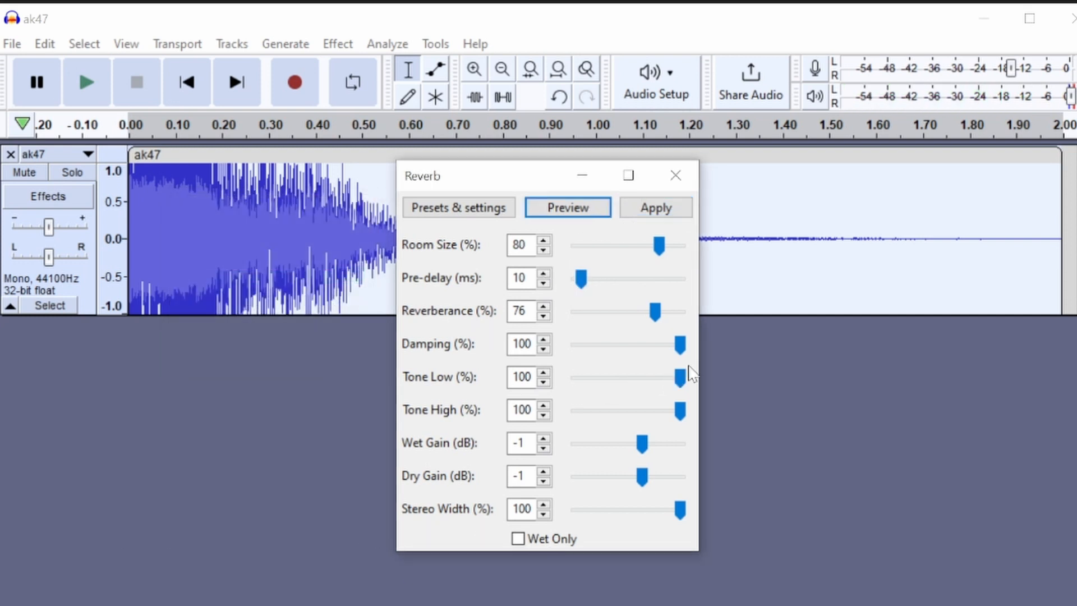
drag(655, 312, 654, 313)
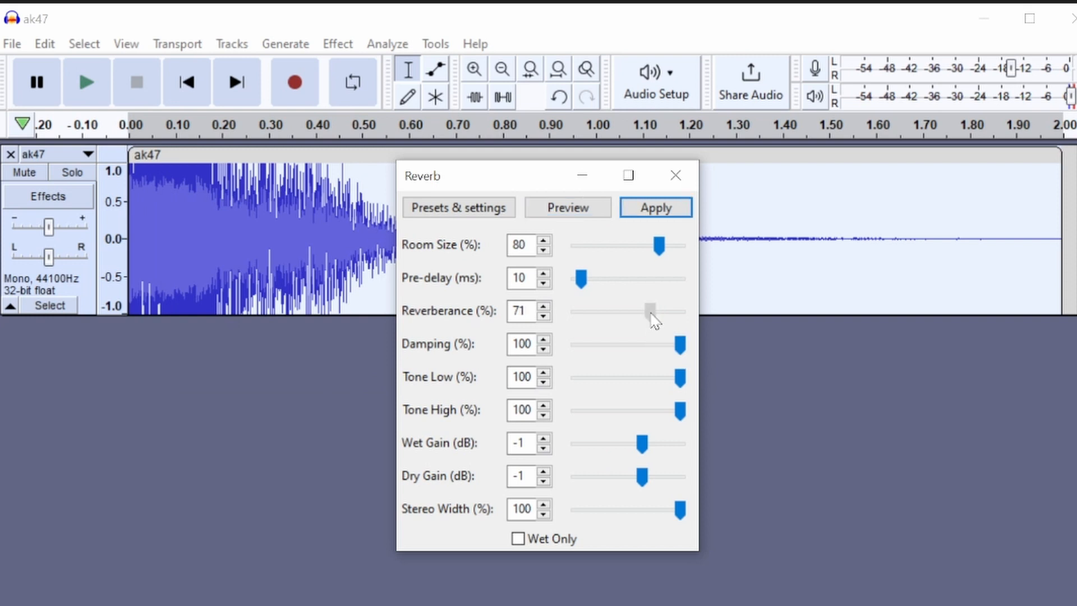
click(668, 207)
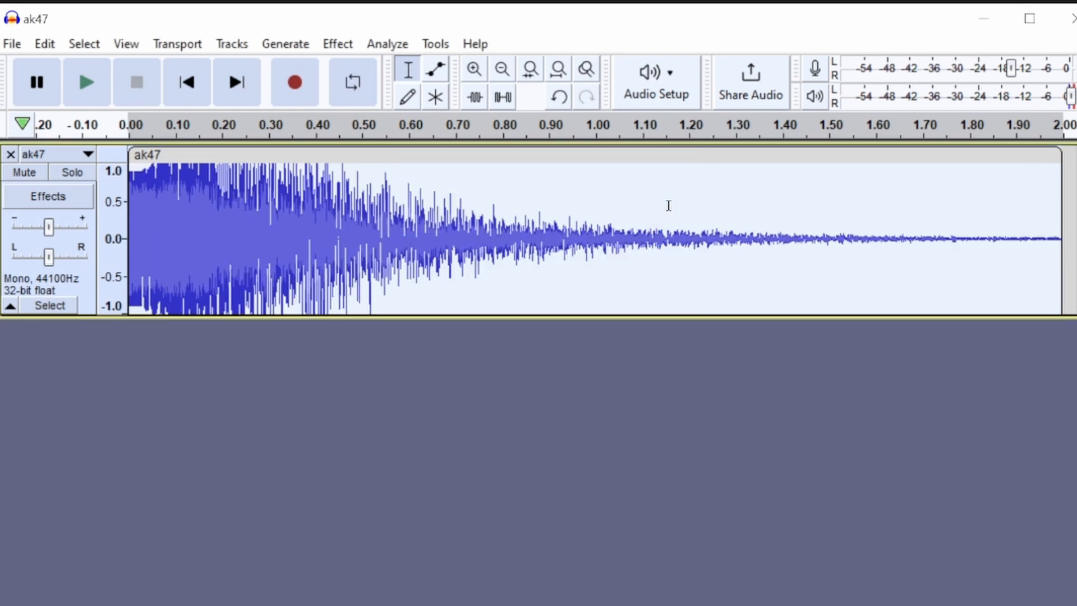
click(87, 92)
Export the audio to the Audacity folder as the Ogg Vorbis file ak47reverb.ogg with quality 0 and empty metadata tags
click(13, 45)
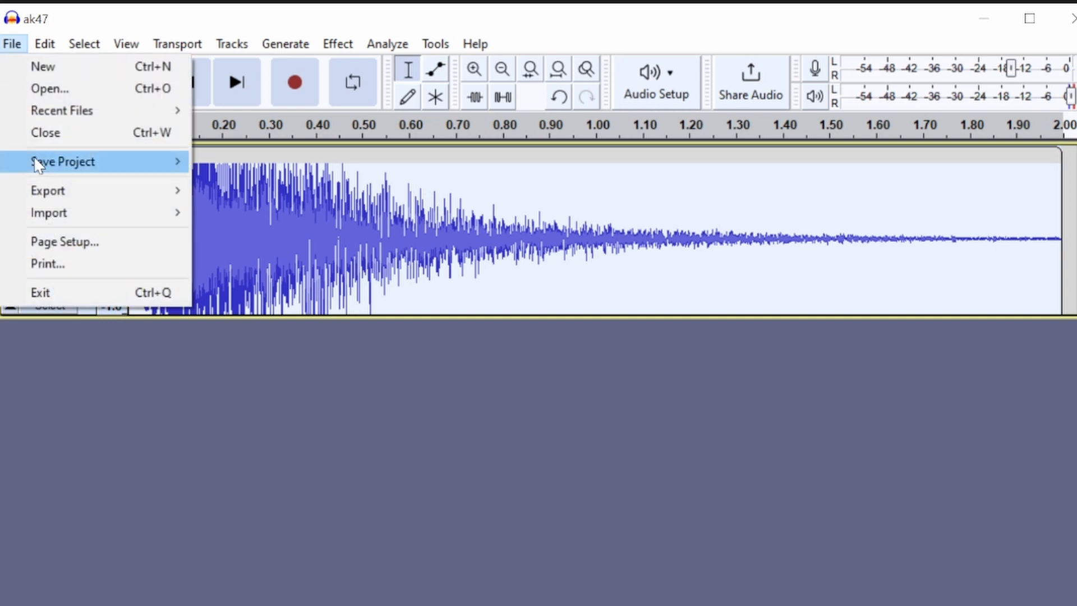
mouse_move(142, 190)
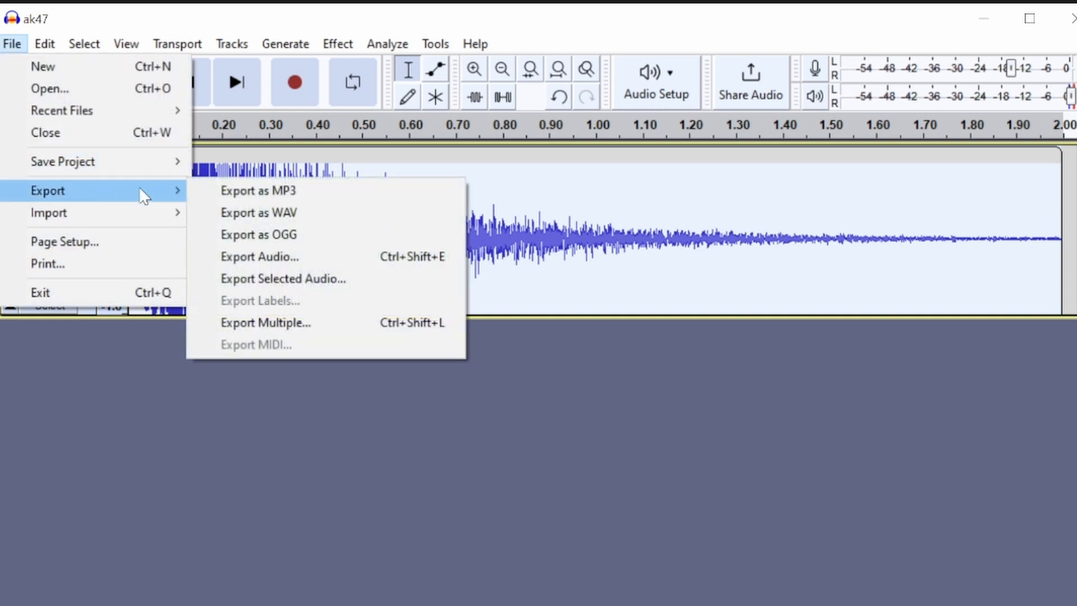
click(299, 235)
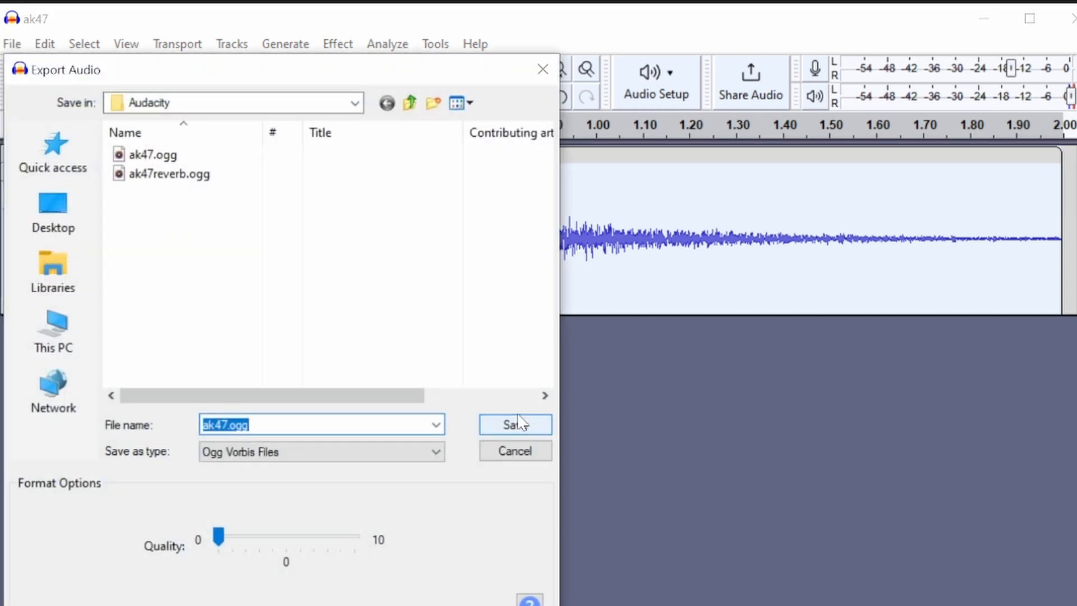
click(199, 175)
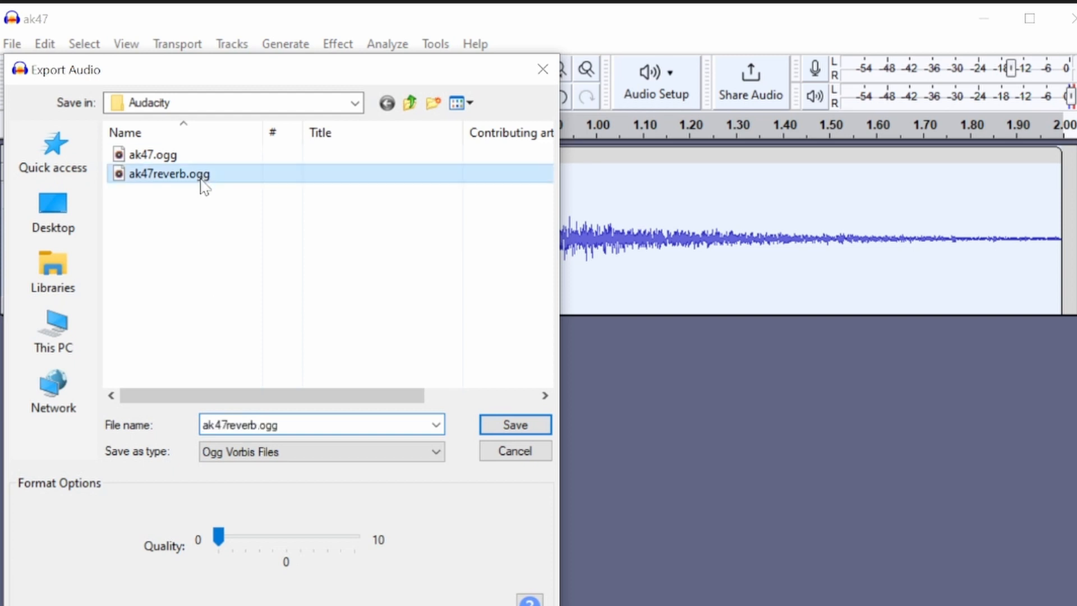
double_click(239, 424)
click(292, 429)
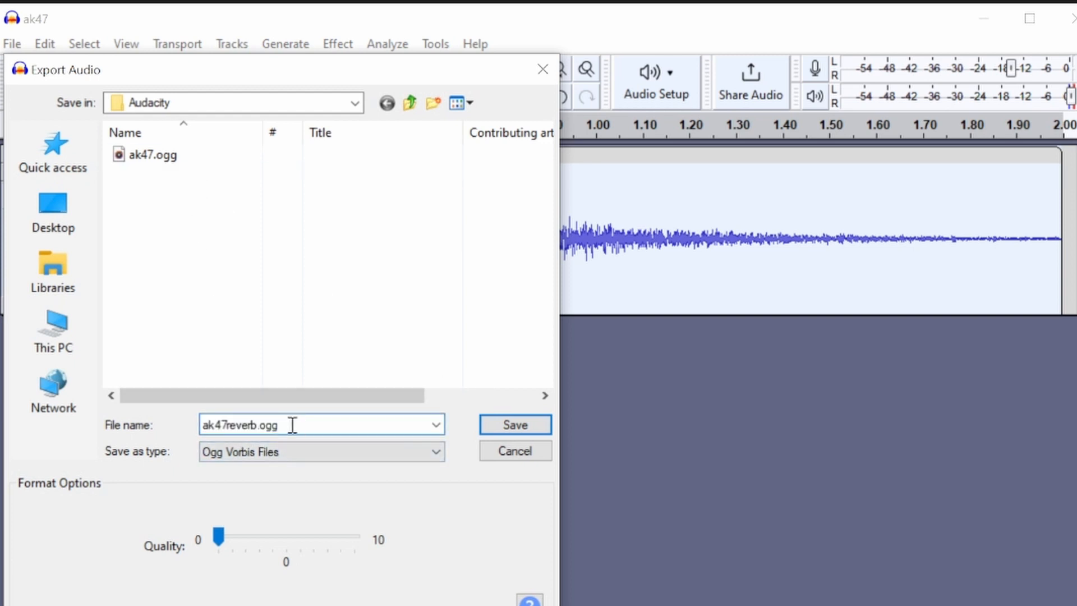
drag(219, 537, 417, 581)
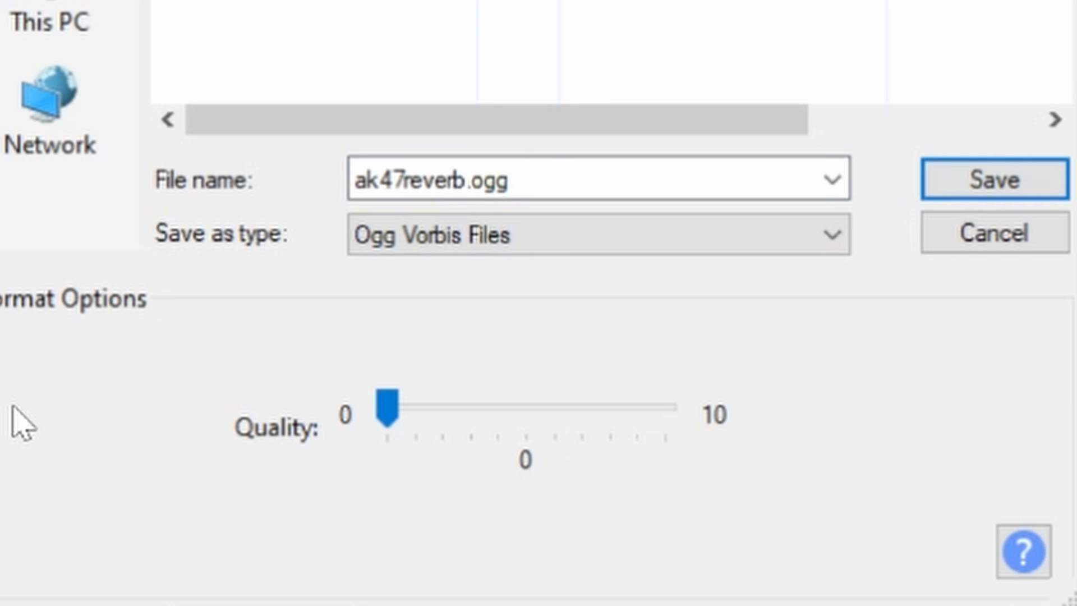
click(386, 408)
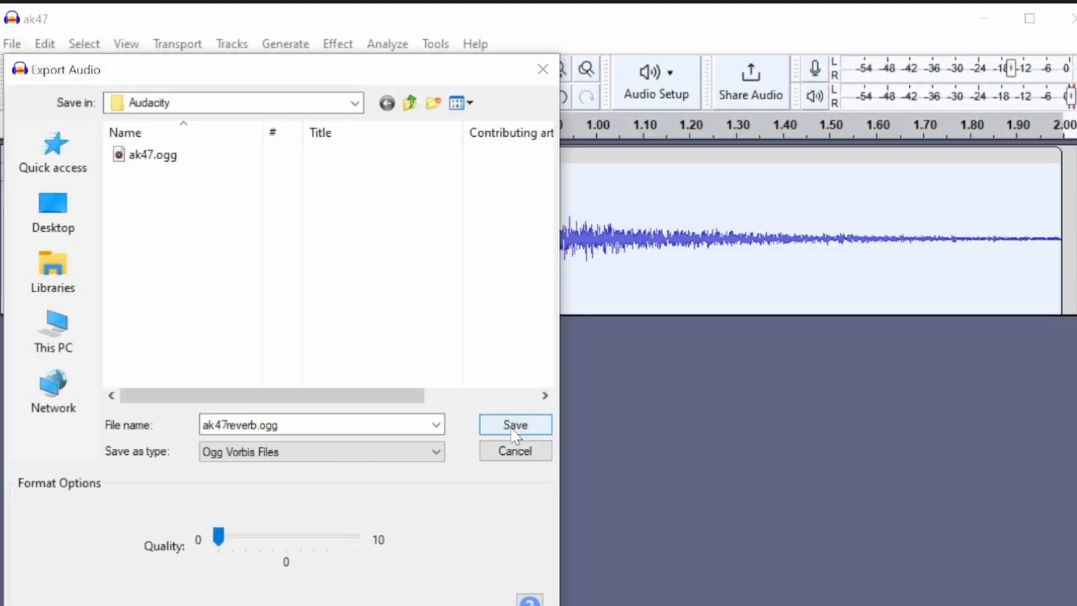
click(512, 430)
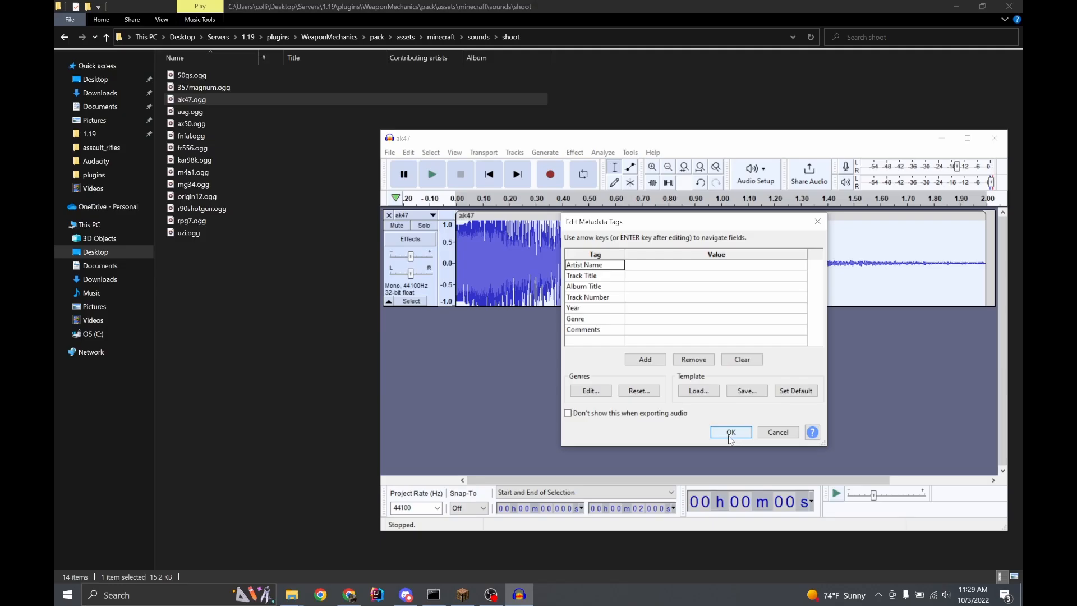
click(620, 541)
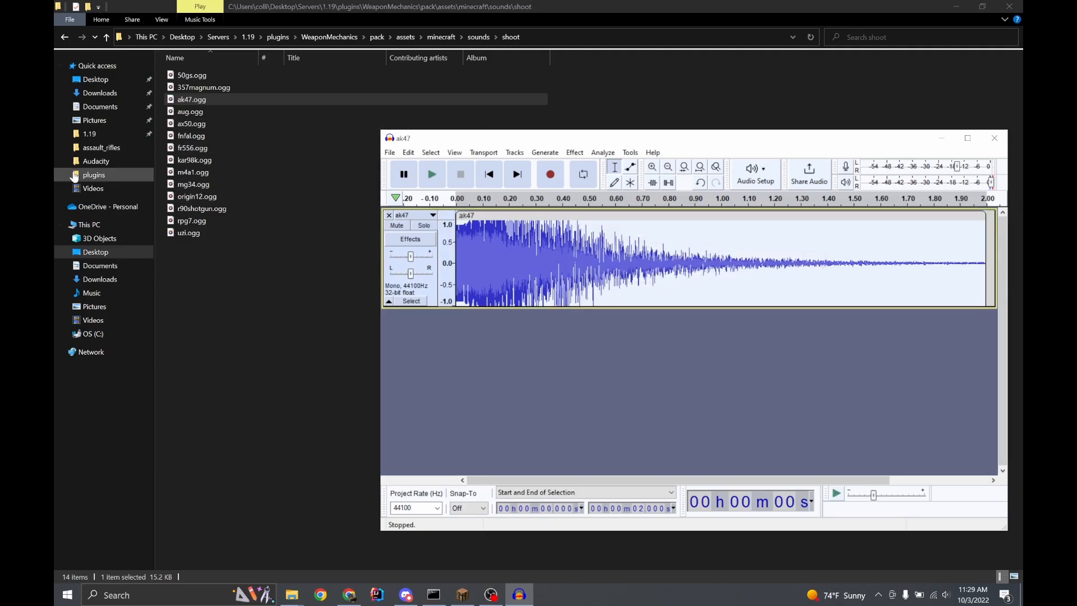
Switch to File Explorer and copy ak47reverb.ogg from the Documents/Audacity folder
click(97, 107)
click(199, 75)
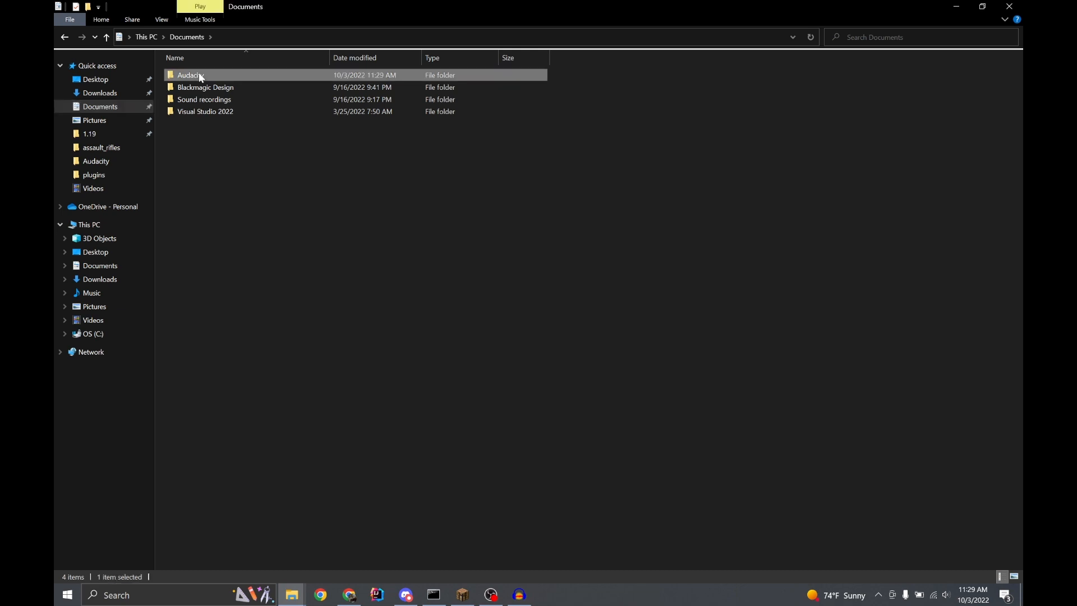
double_click(199, 75)
click(203, 88)
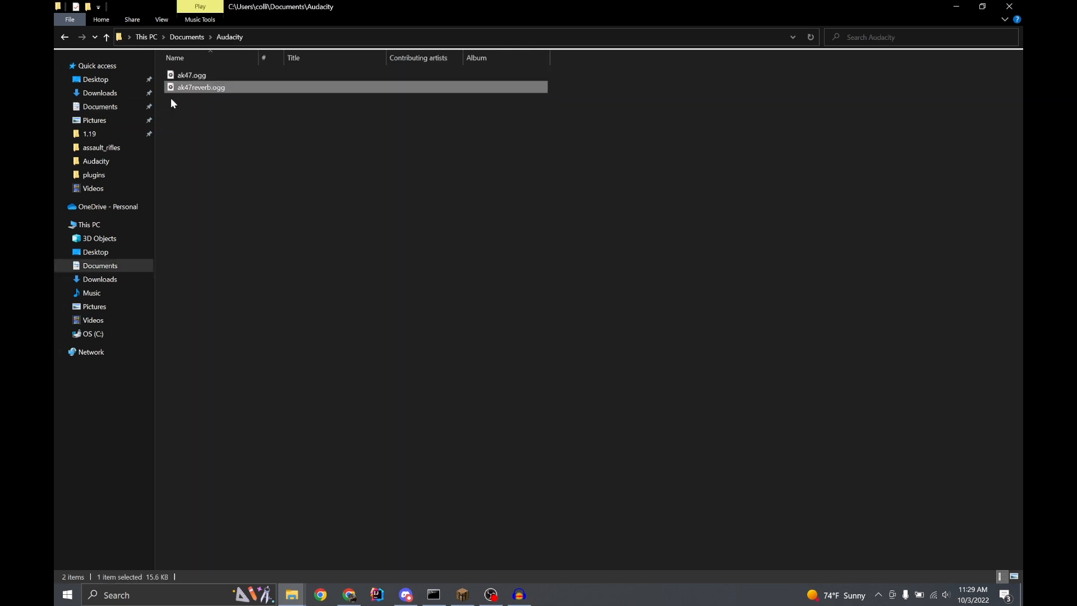
Go from the 1.19 server folder to plugins/WeaponMechanics/pack/assets/minecraft/sounds/shoot
click(88, 134)
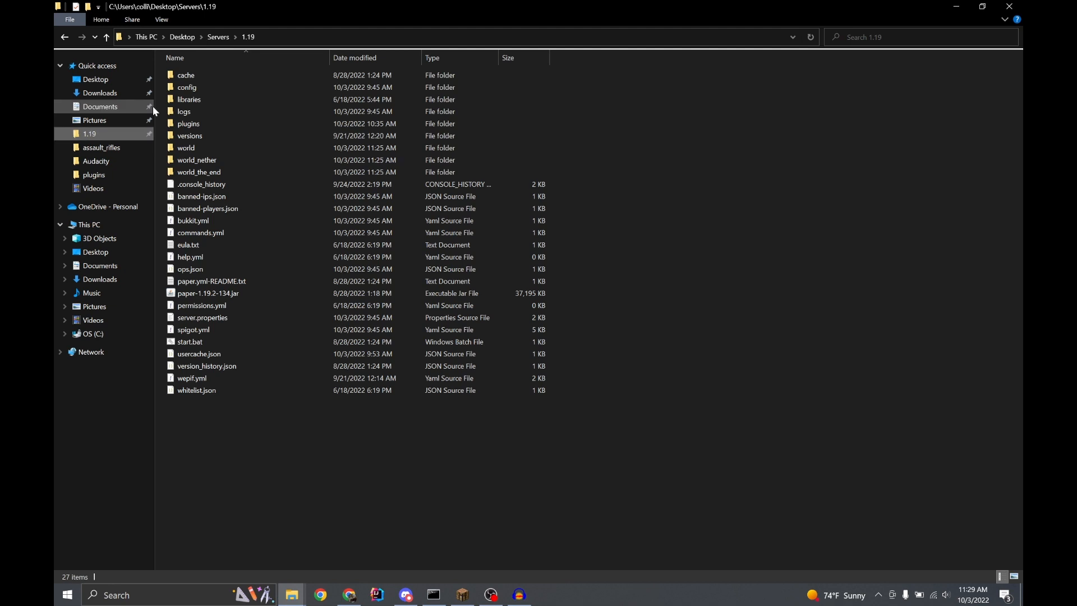
double_click(198, 125)
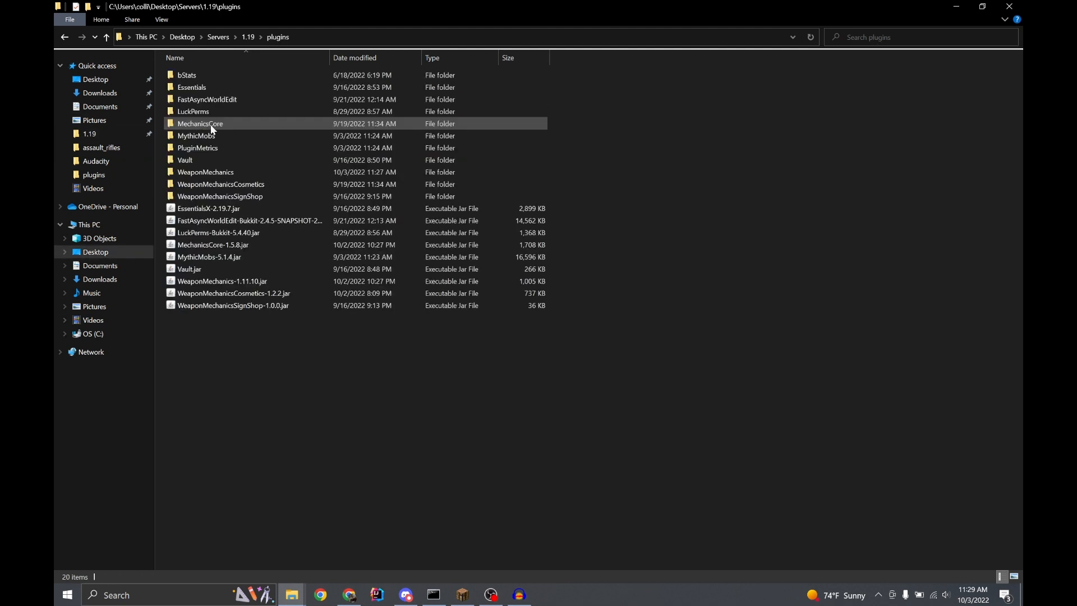
double_click(208, 172)
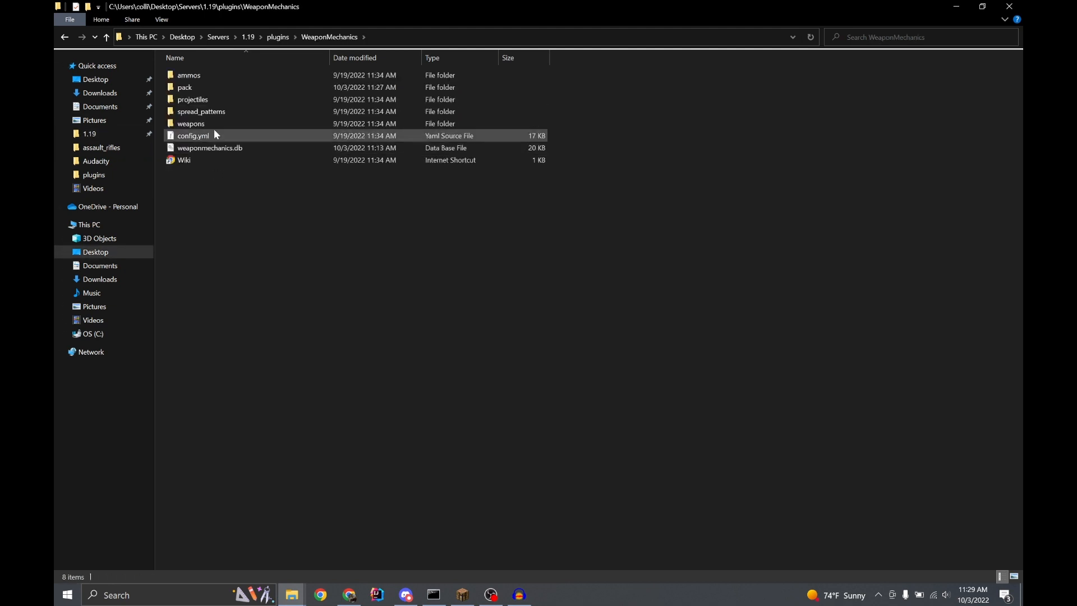
double_click(196, 88)
double_click(203, 76)
double_click(203, 76)
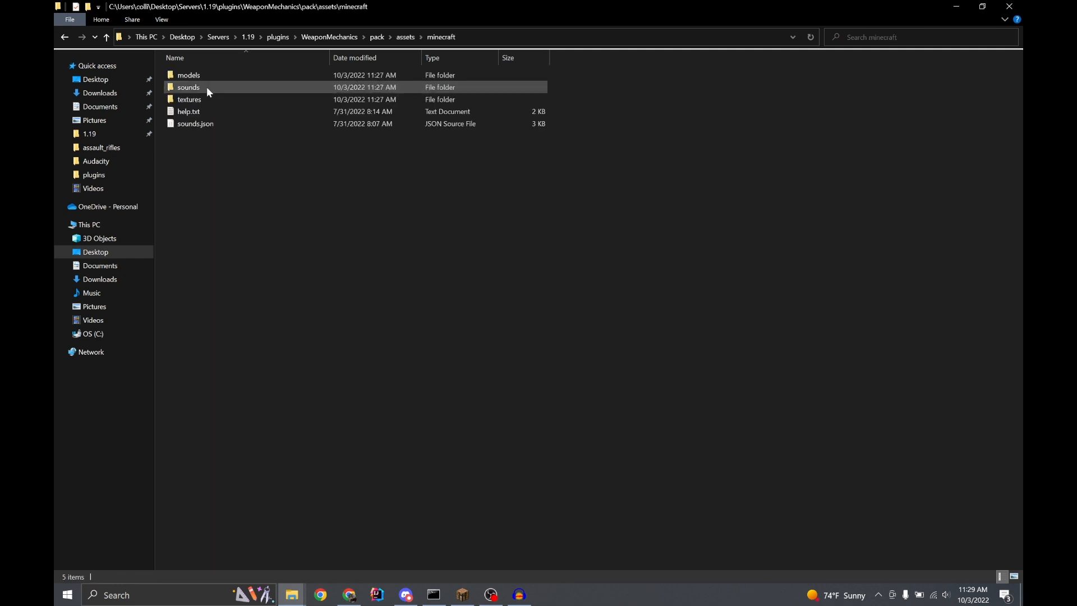
double_click(207, 87)
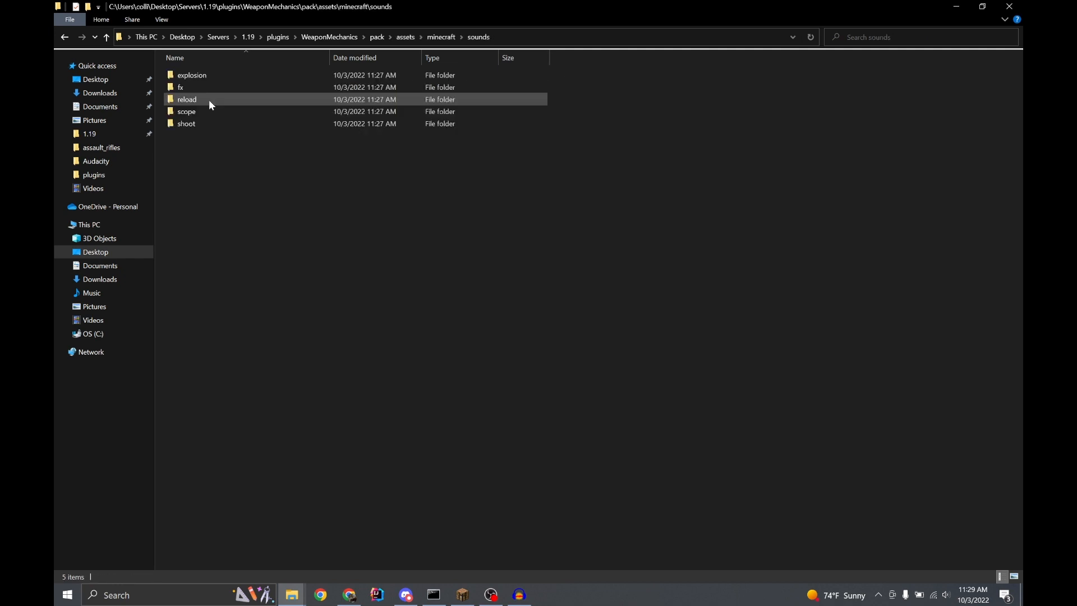
double_click(194, 127)
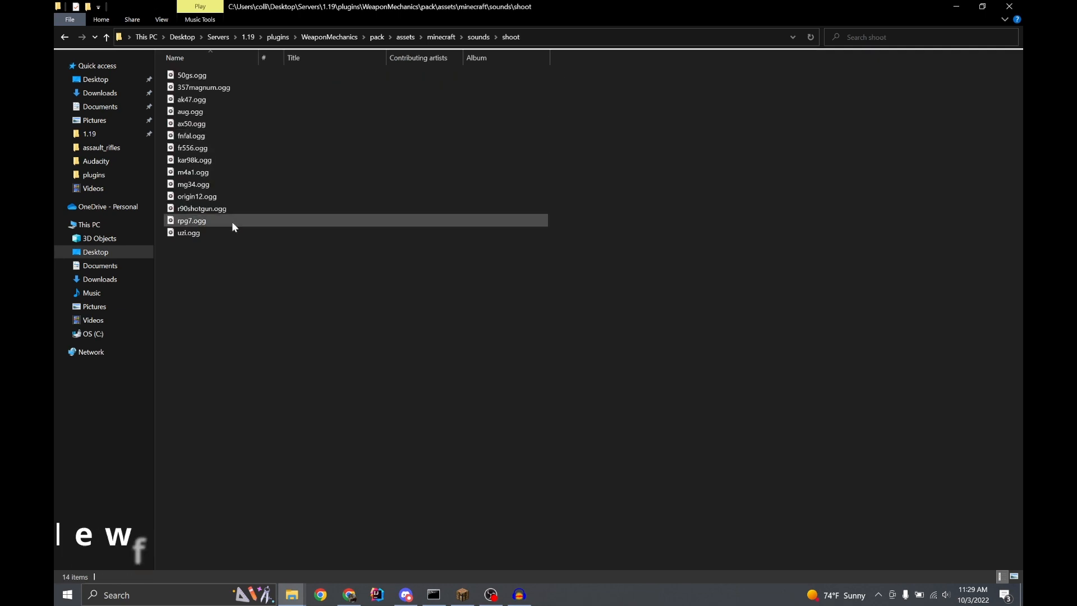
Create a new folder named reverb inside the shoot folder
right_click(245, 225)
click(225, 279)
right_click(354, 307)
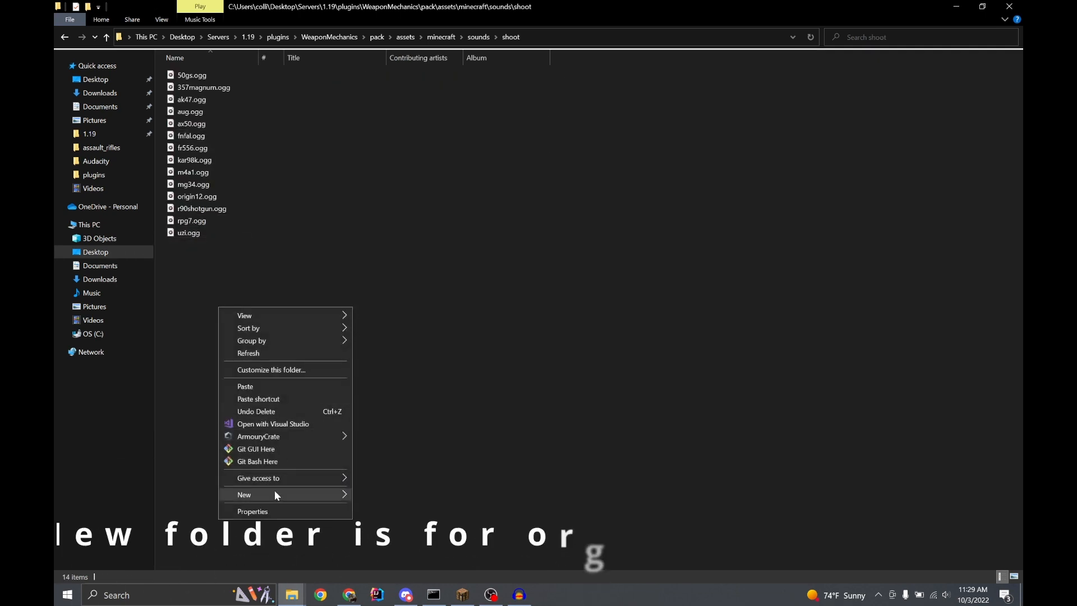
mouse_move(275, 494)
click(428, 339)
text(reverb)
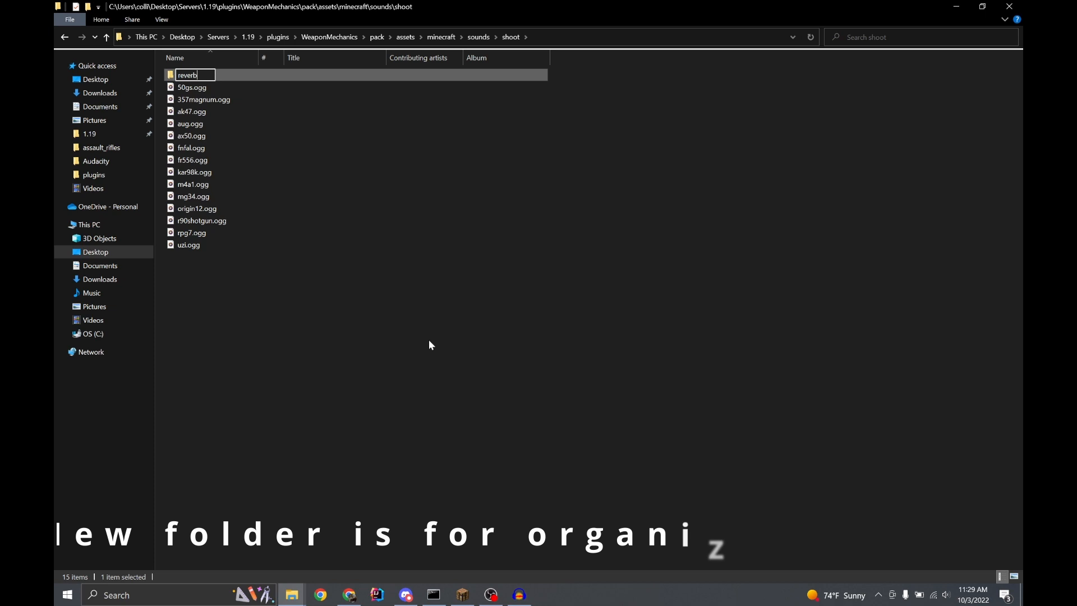
key(Return)
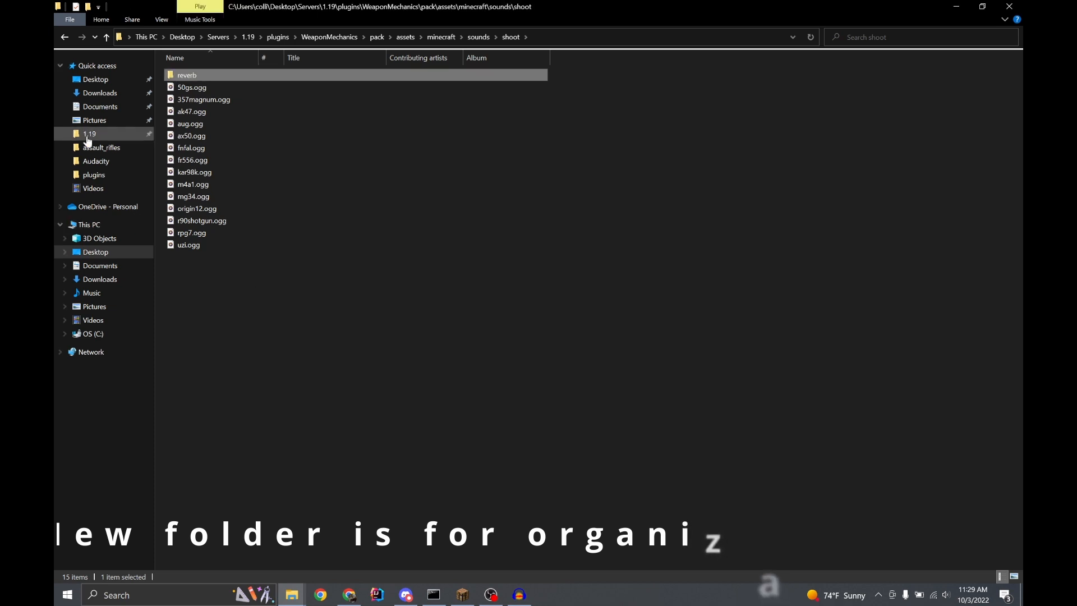
Paste the copied ak47reverb.ogg into the reverb folder
double_click(174, 75)
key(ctrl+v)
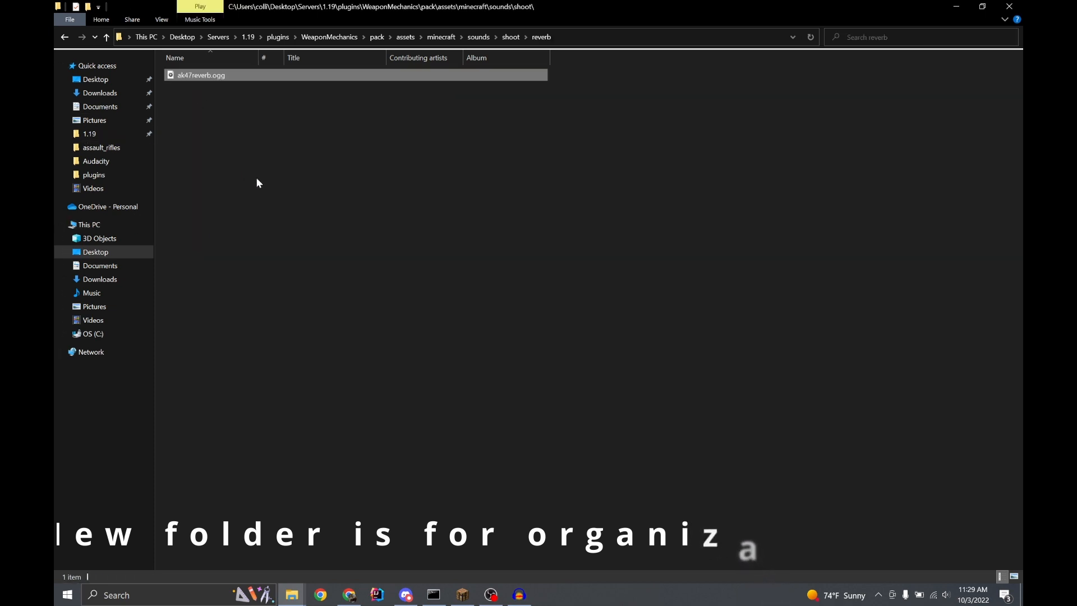
click(305, 133)
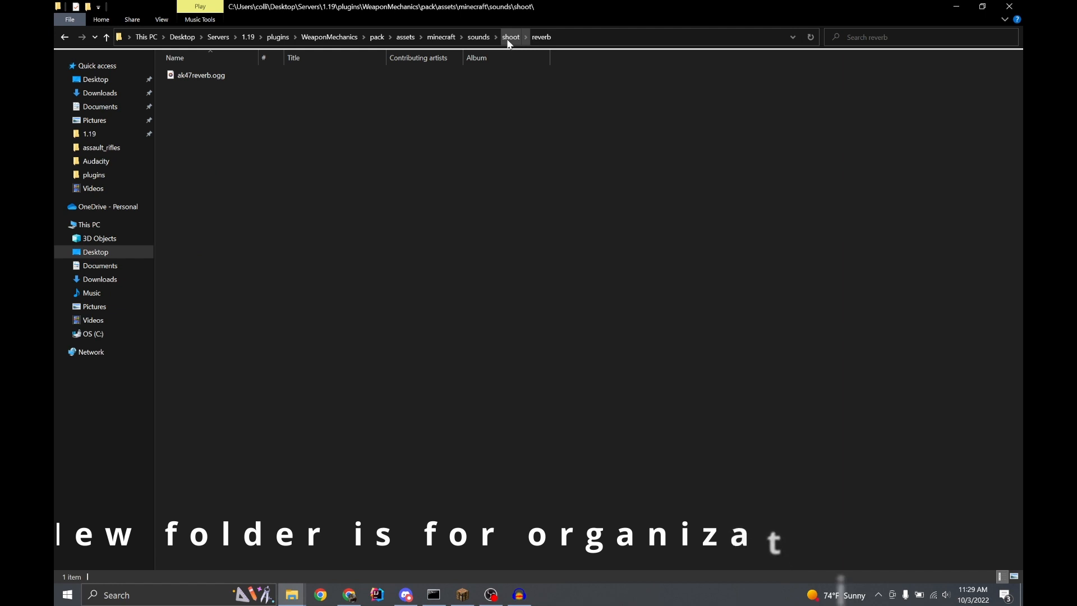
Go back to the pack's assets/minecraft folder and open sounds.json in Visual Studio Code
click(441, 37)
click(206, 128)
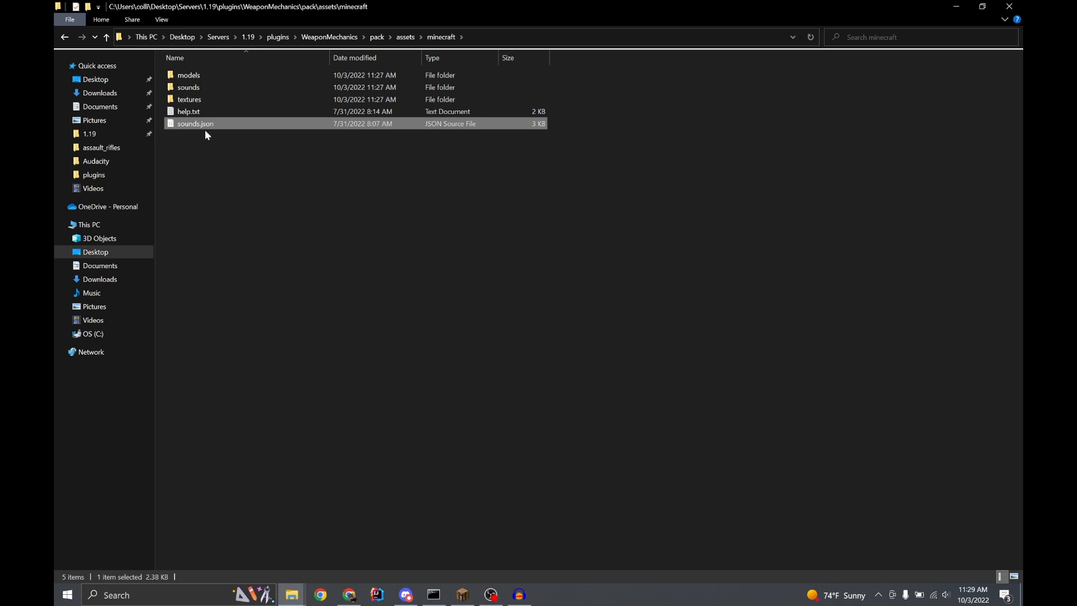
right_click(215, 130)
click(224, 121)
right_click(223, 121)
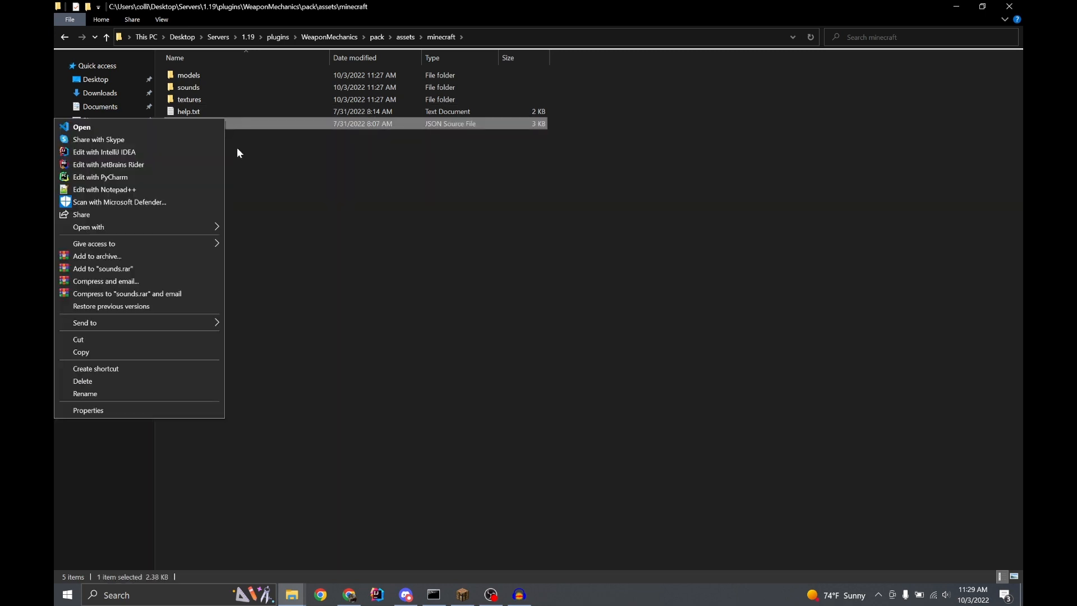
double_click(285, 123)
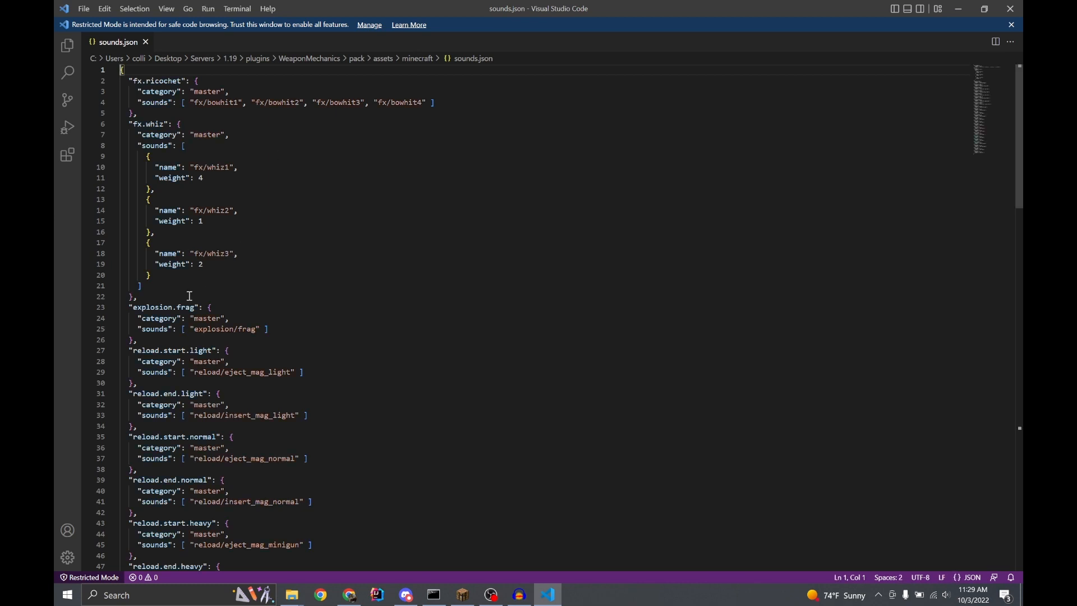
Search sounds.json for "ak" and duplicate the whole shoot.ak47 entry directly below the original
scroll(199, 291, down, 7)
key(ctrl+f)
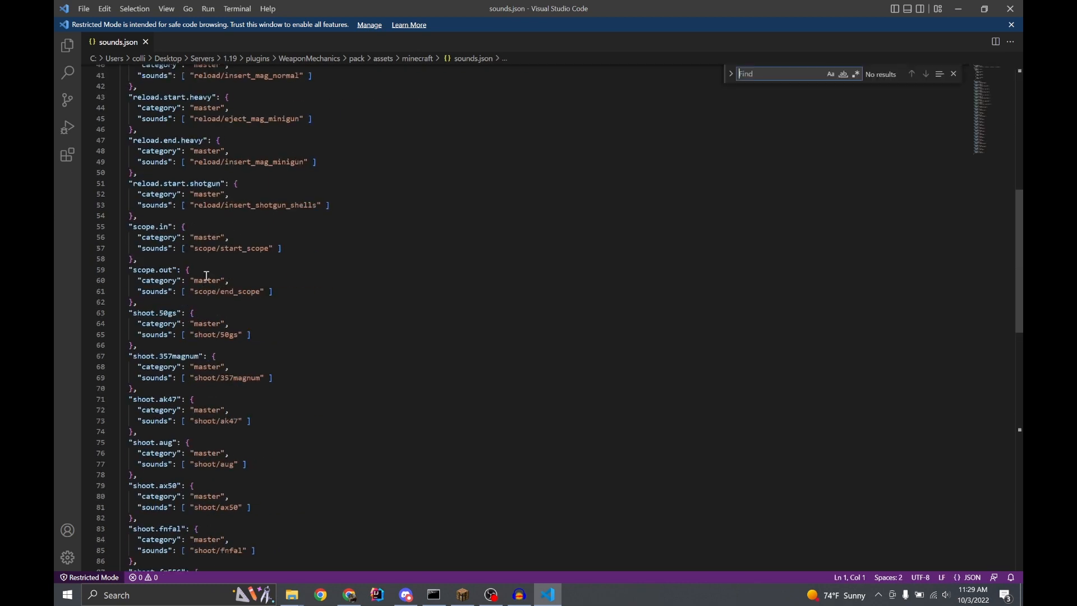
text(shoot)
key(BackSpace)
key(BackSpace)
key(BackSpace)
key(BackSpace)
key(BackSpace)
text(ak)
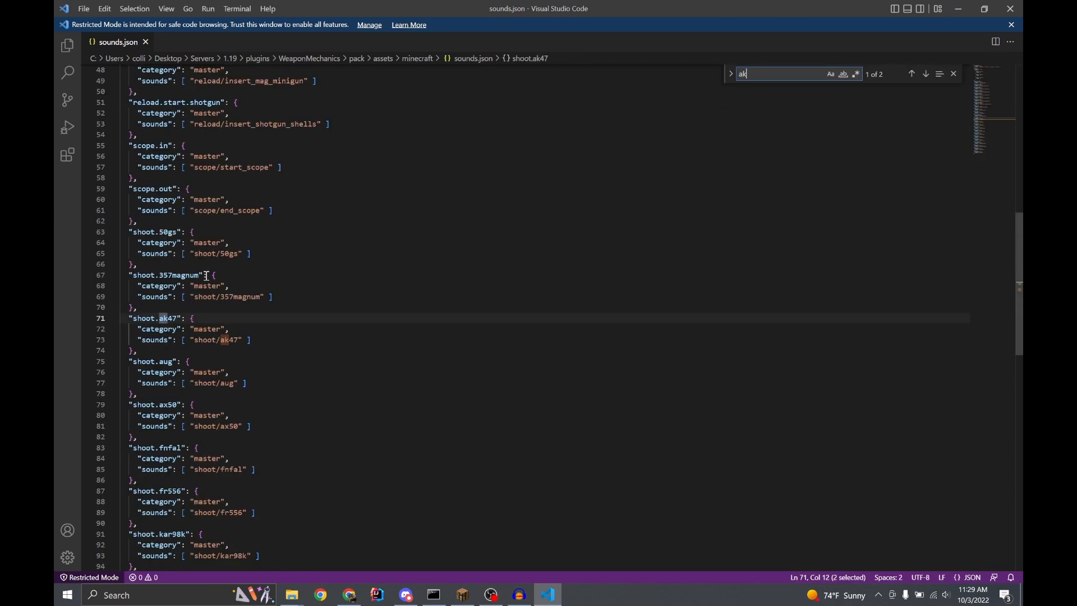
drag(137, 350, 111, 320)
key(ctrl+c)
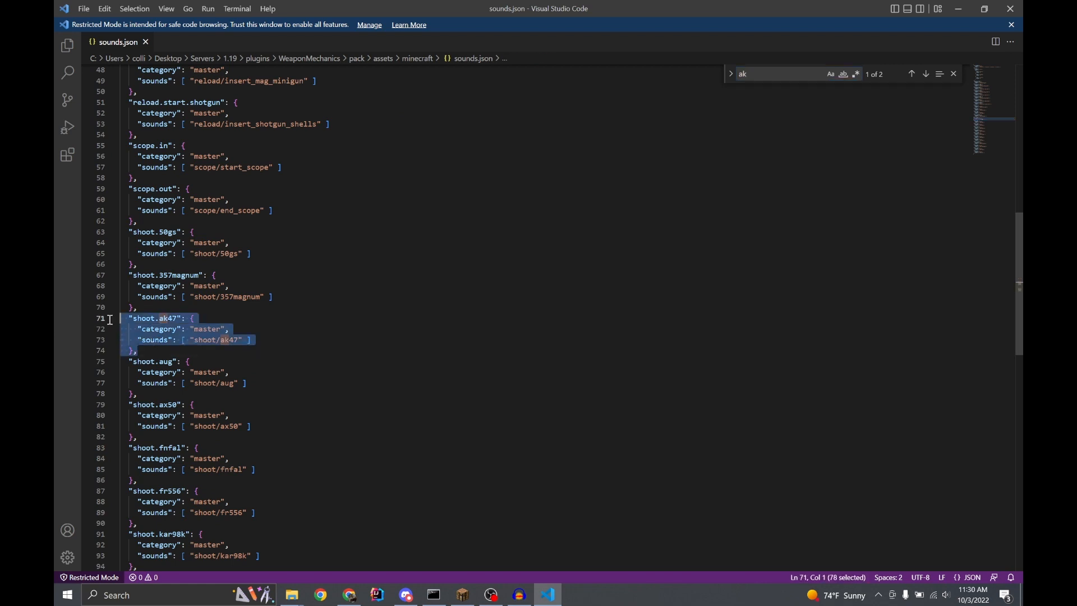
click(172, 352)
key(Return)
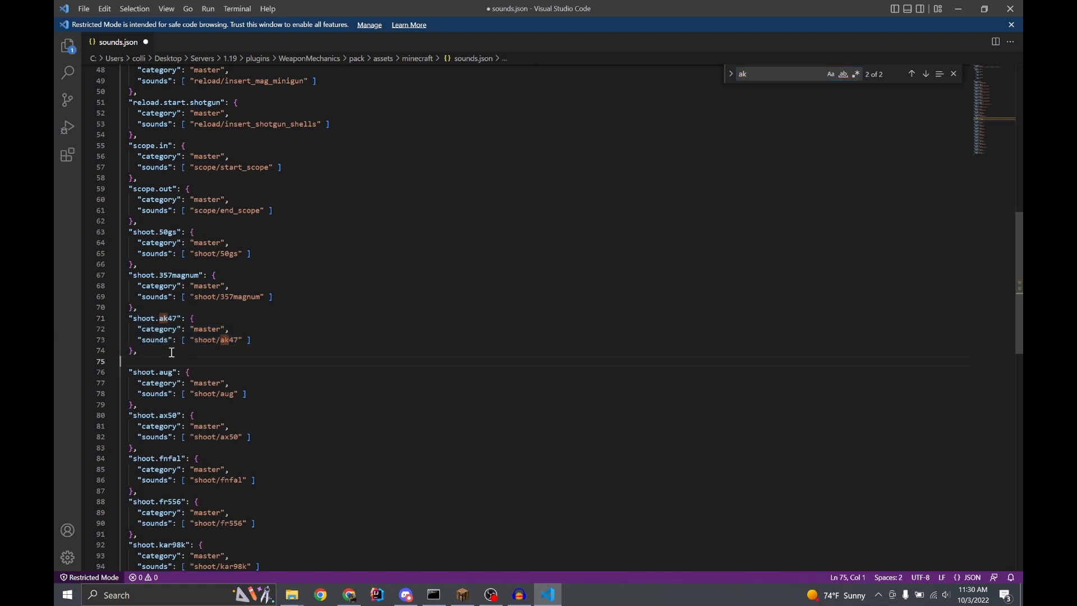
key(ctrl+v)
Rename the duplicated entry's key to shoot.ak47.reverb
click(185, 275)
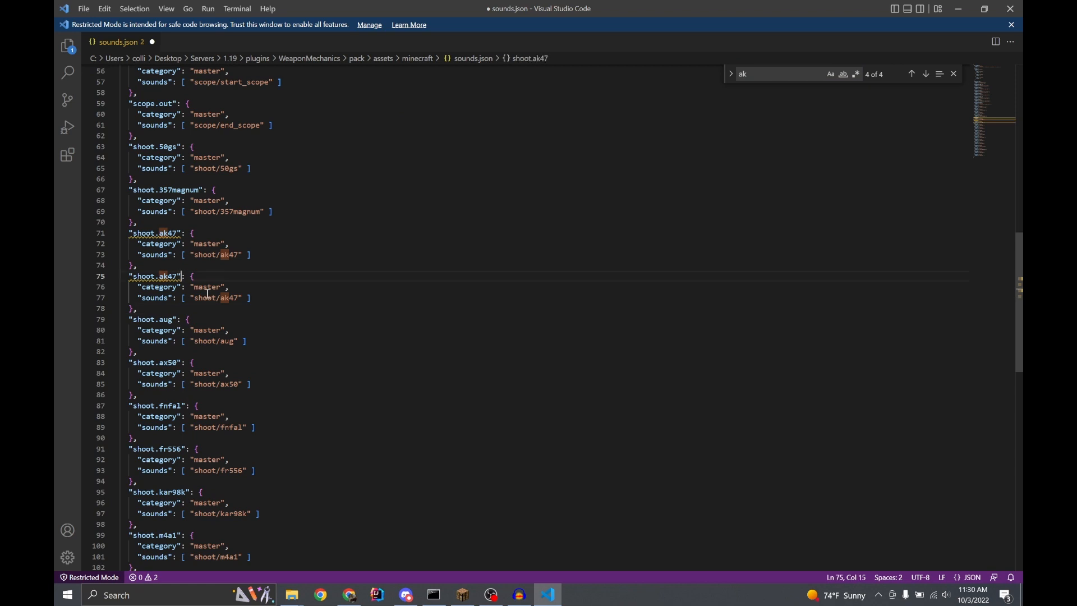
text(.reverb)
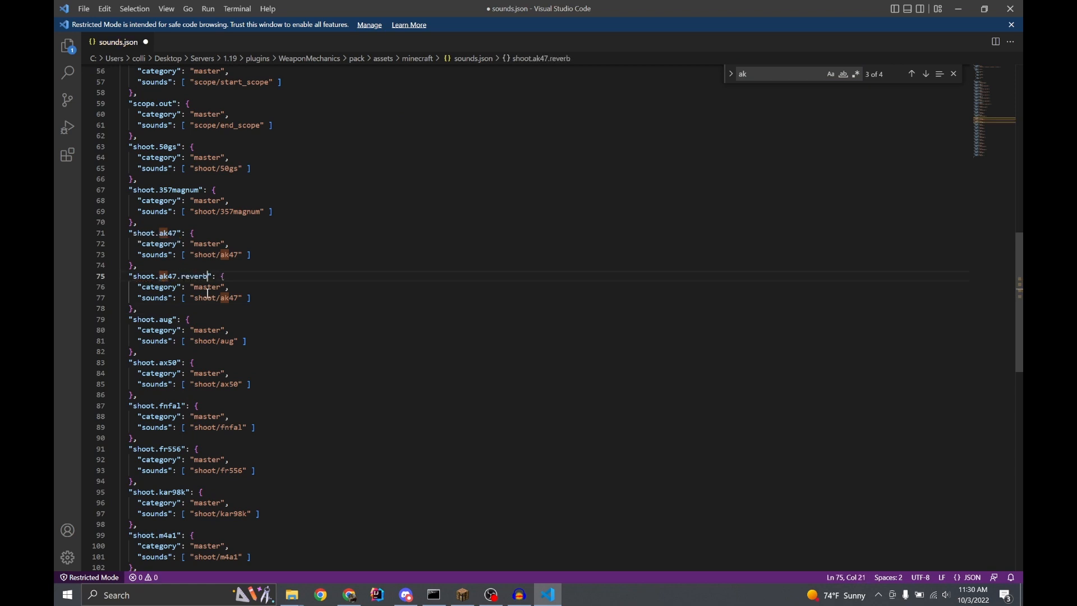
click(208, 296)
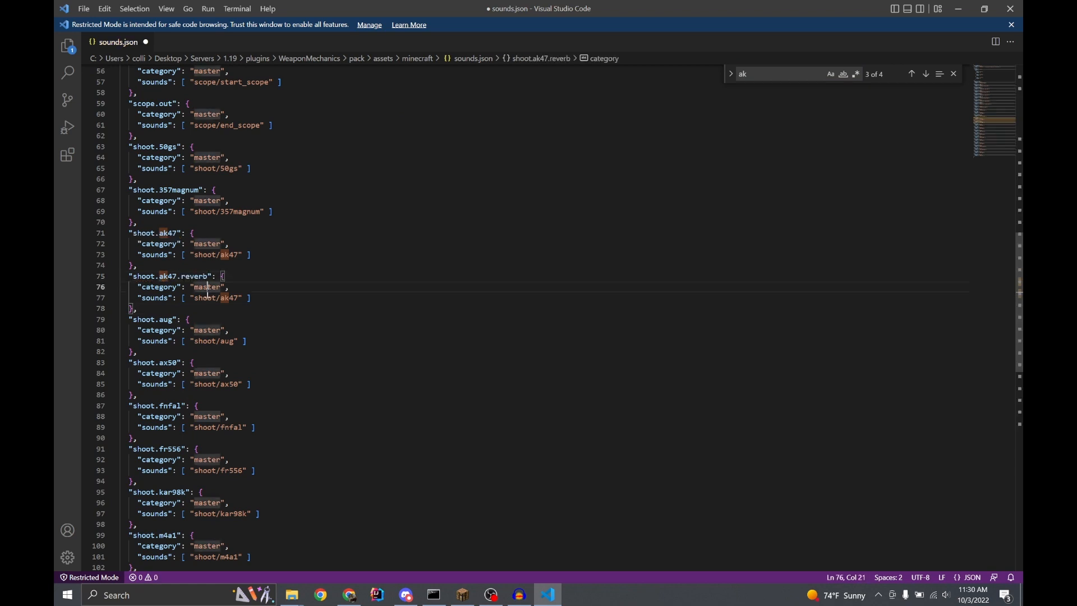
Set the shoot.ak47.reverb entry's sound path to "shoot/reverb/ak47reverb", save sounds.json and close the editor
key(Right)
key(Right)
key(Right)
key(Right)
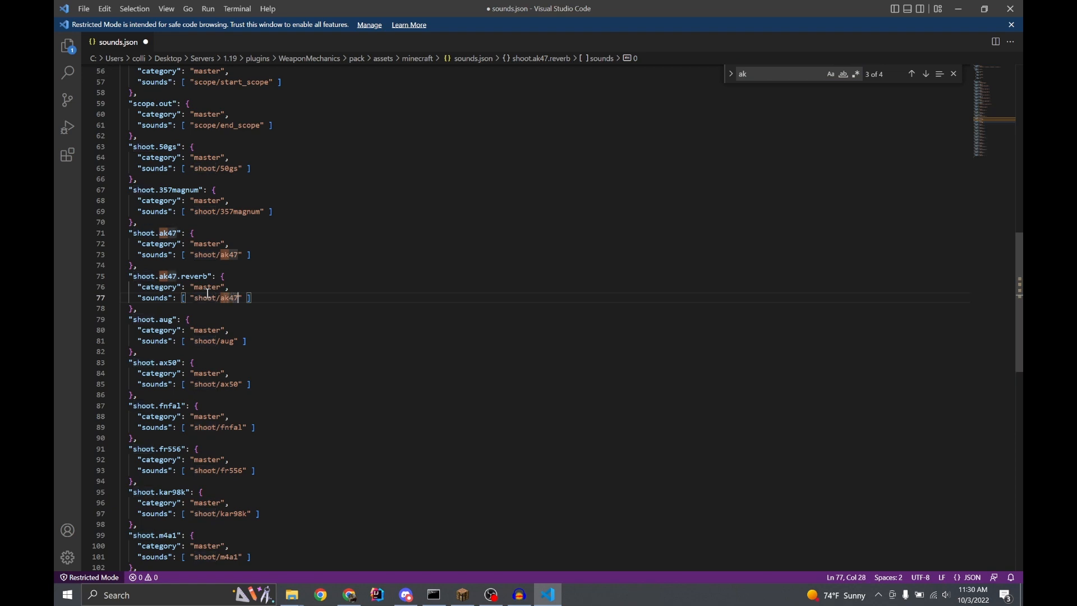
key(BackSpace)
key(BackSpace)
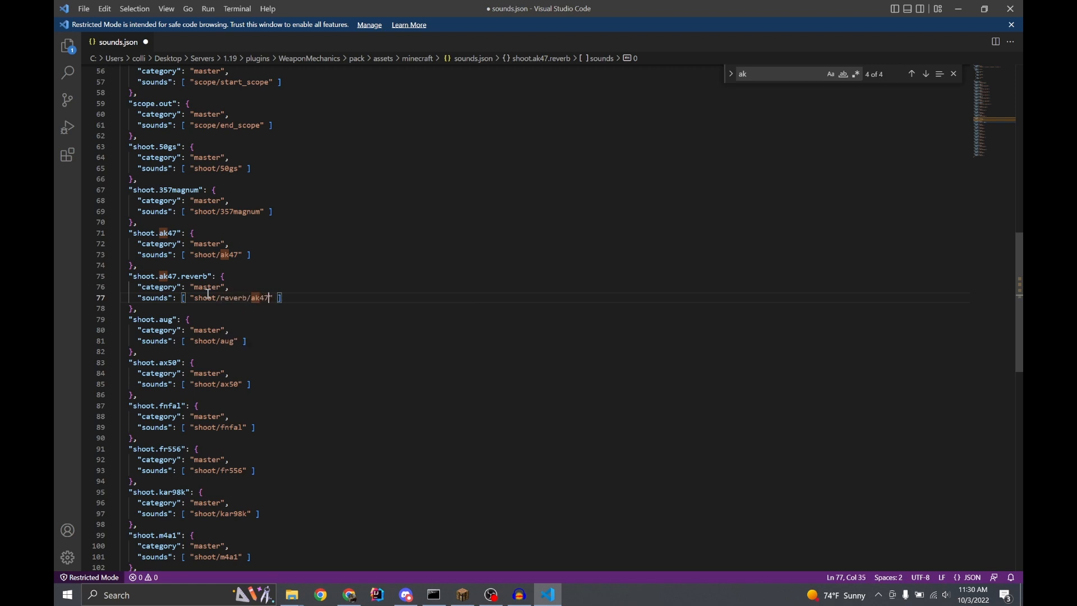
text(rb)
click(296, 274)
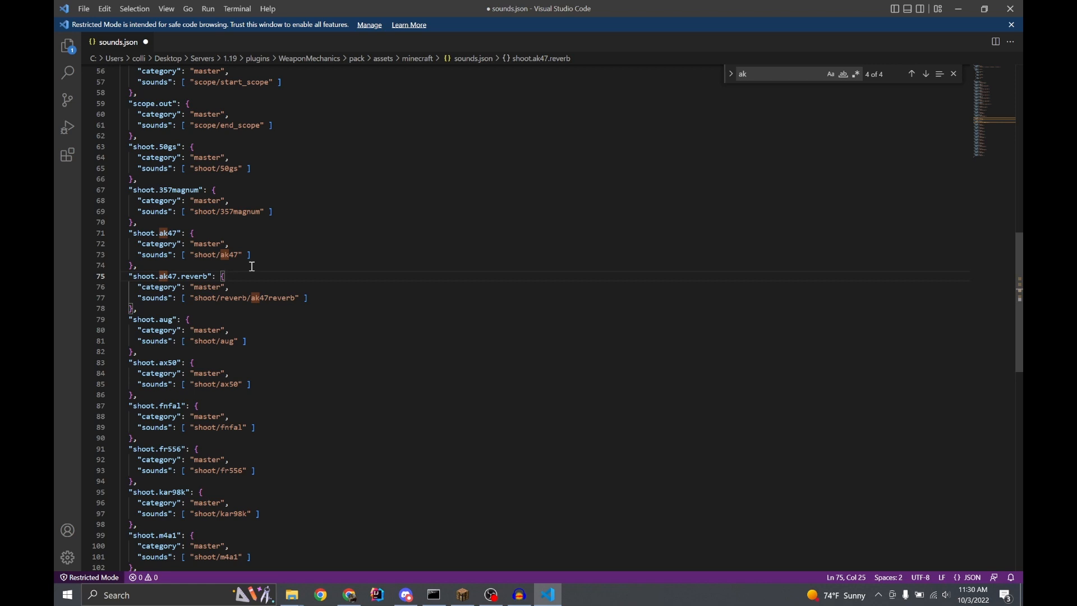
key(ctrl+s)
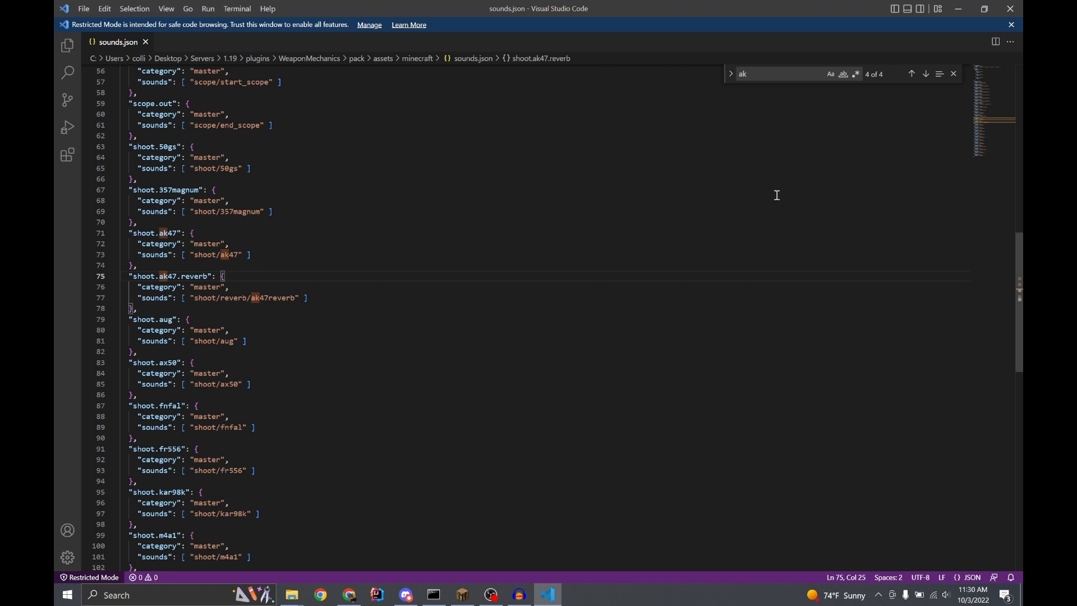
click(1010, 8)
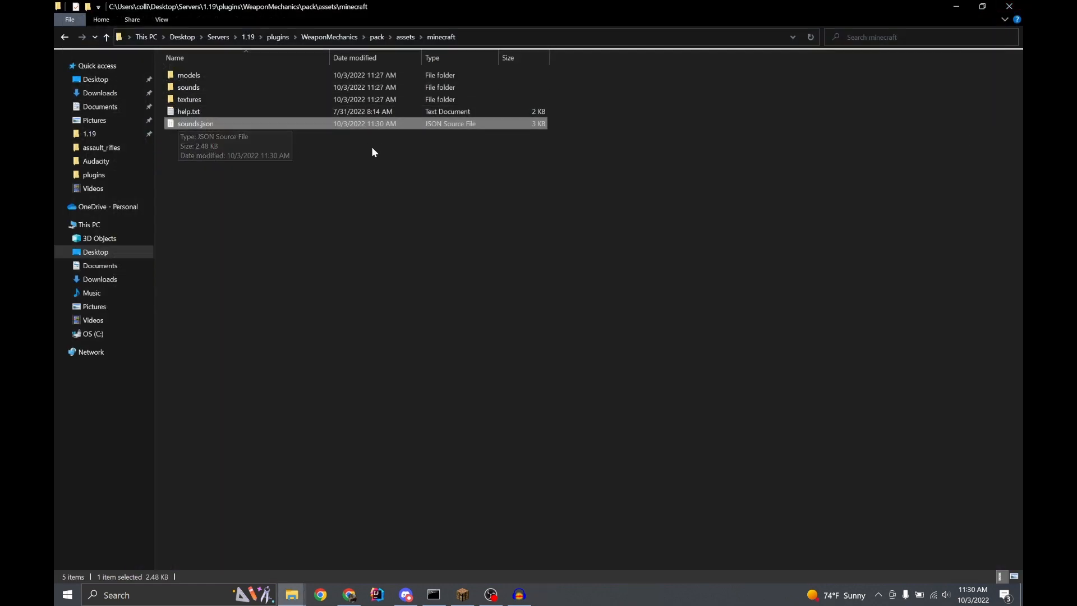
Compress the entire contents of the pack folder into a zip file named youtube.zip
click(379, 37)
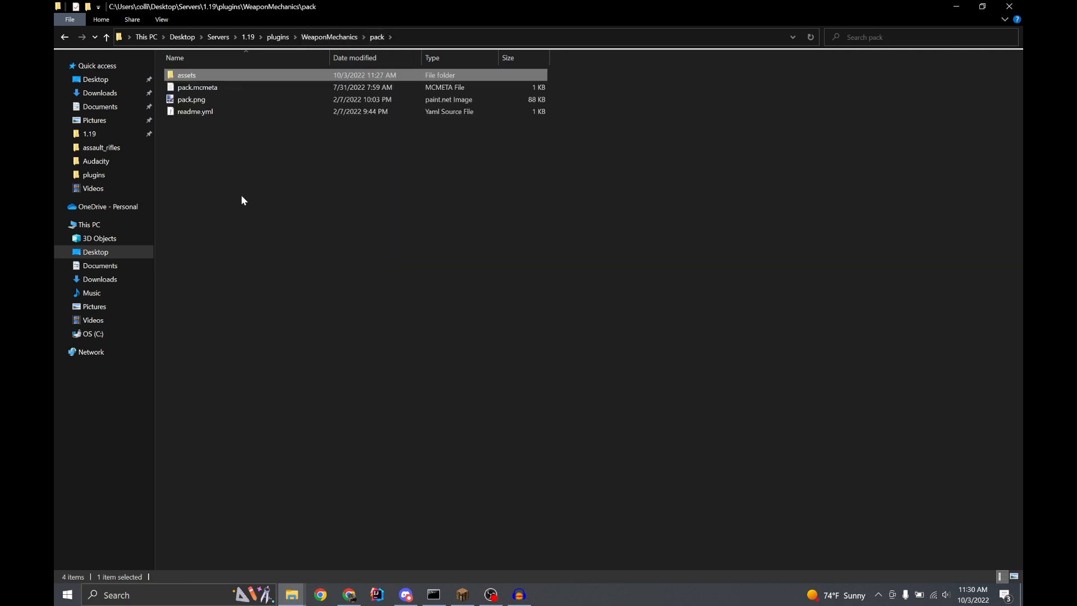
drag(240, 197, 216, 72)
right_click(217, 79)
mouse_move(125, 222)
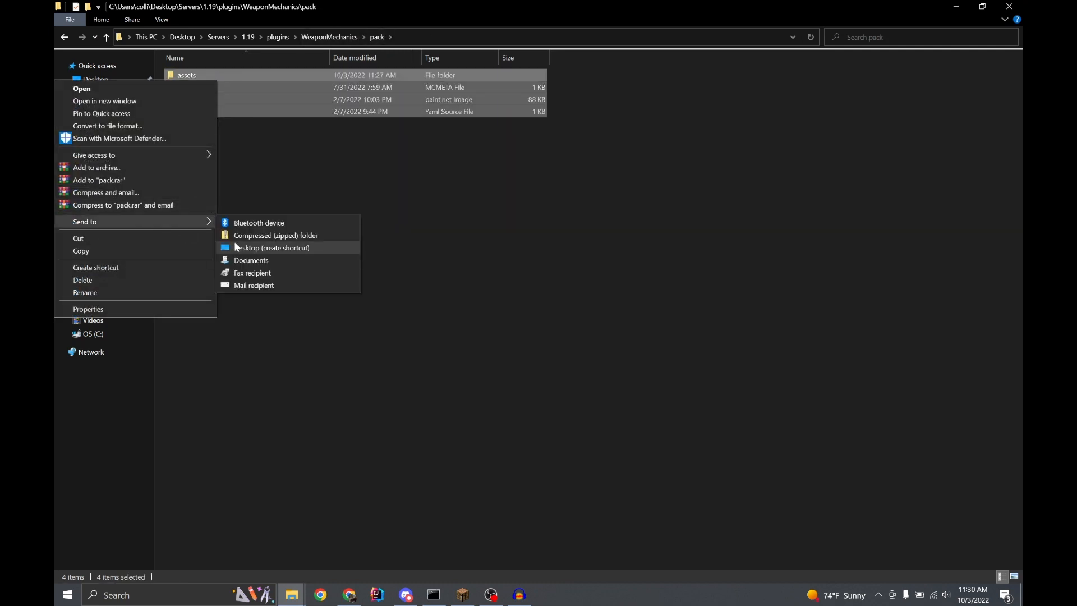
click(308, 234)
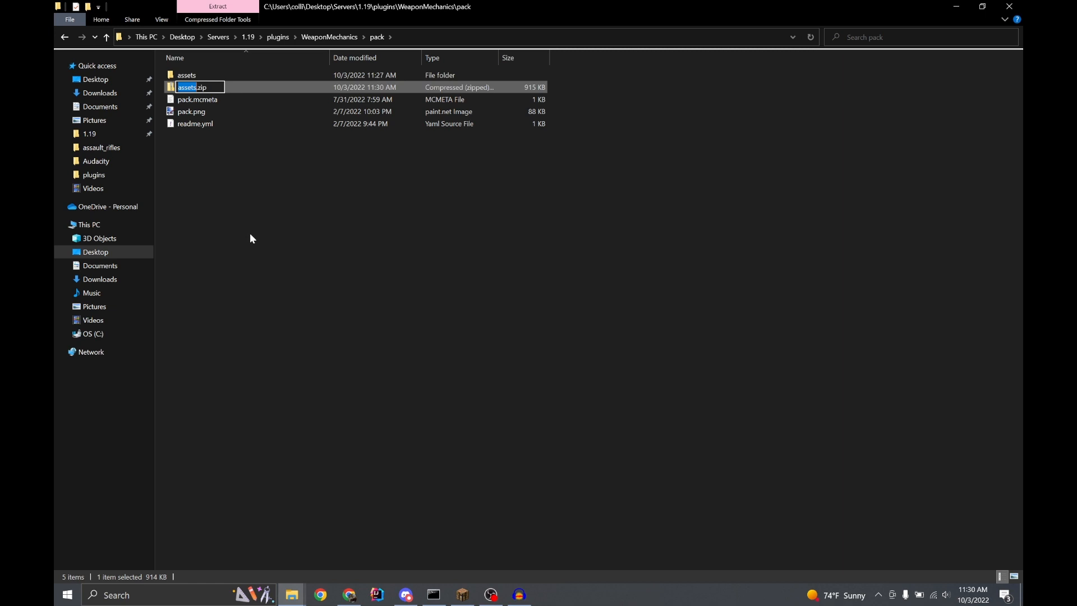
text(youtube)
key(Return)
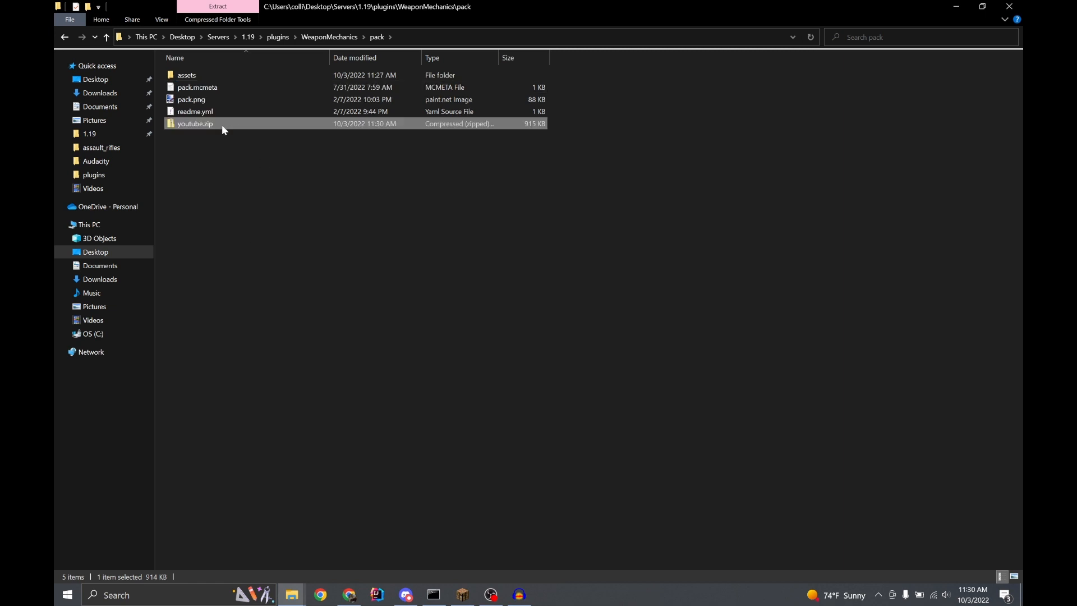
Copy youtube.zip into the .minecraft resourcepacks folder, deleting the old pack.zip there
key(F2)
click(382, 363)
click(215, 127)
mouse_move(292, 595)
mouse_move(362, 552)
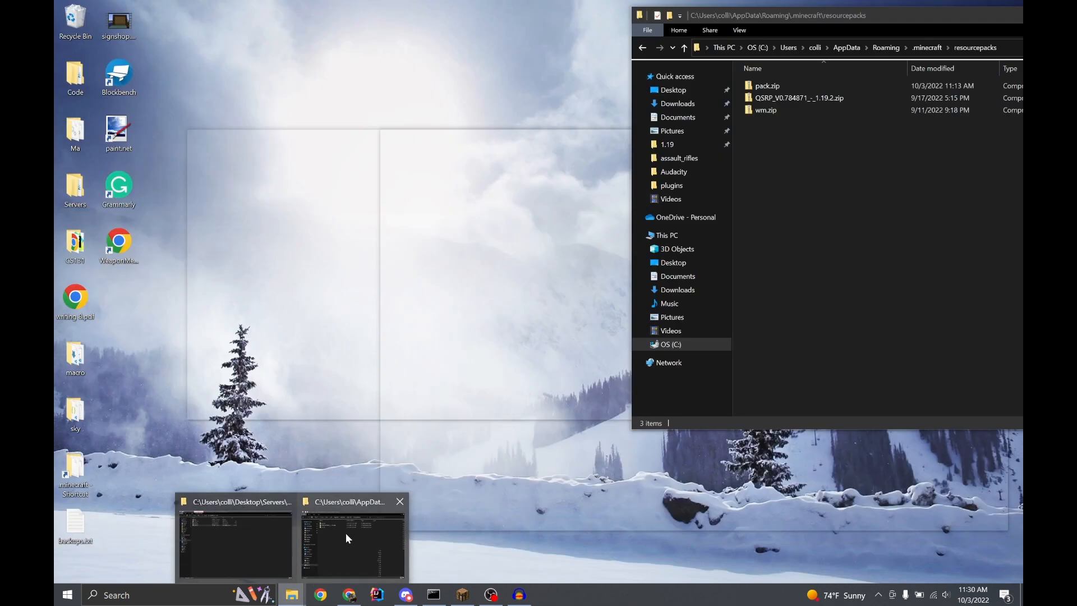
click(346, 533)
click(784, 87)
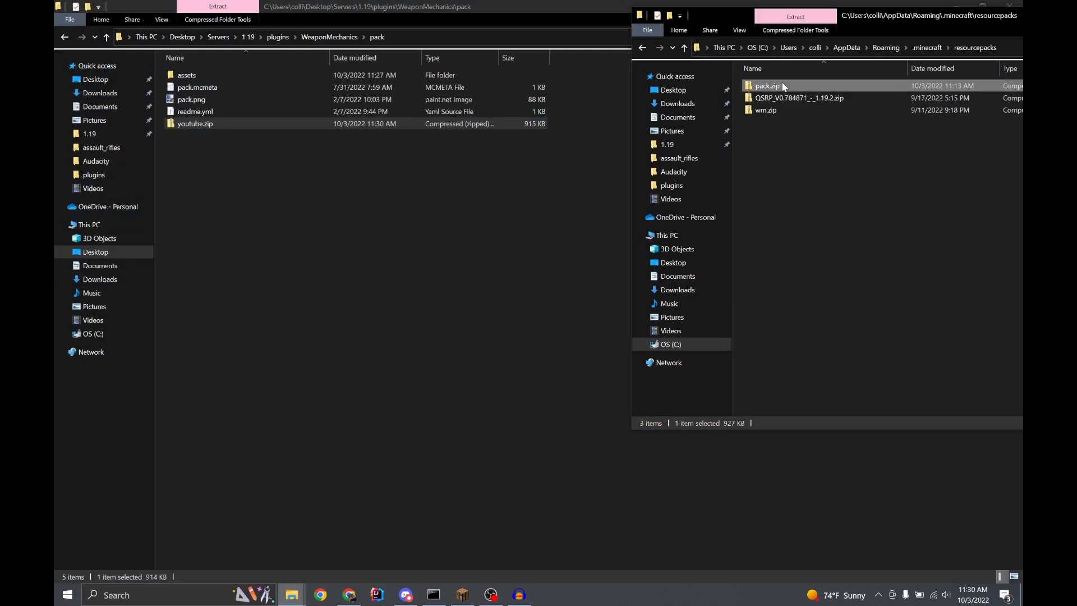
key(Delete)
key(ctrl+v)
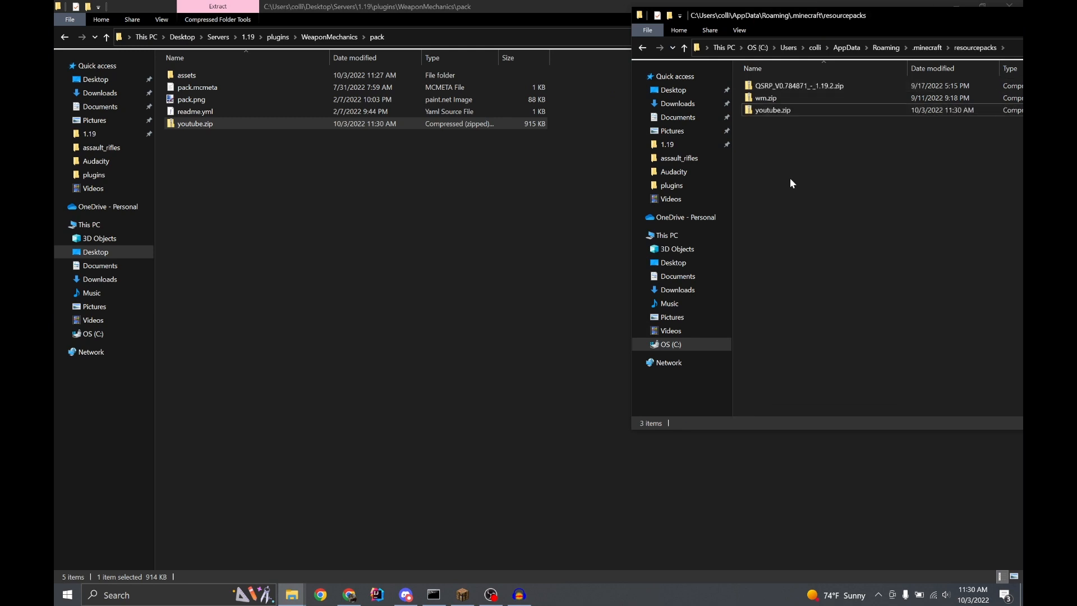
Return to the server's file window and go up to the WeaponMechanics folder
click(462, 493)
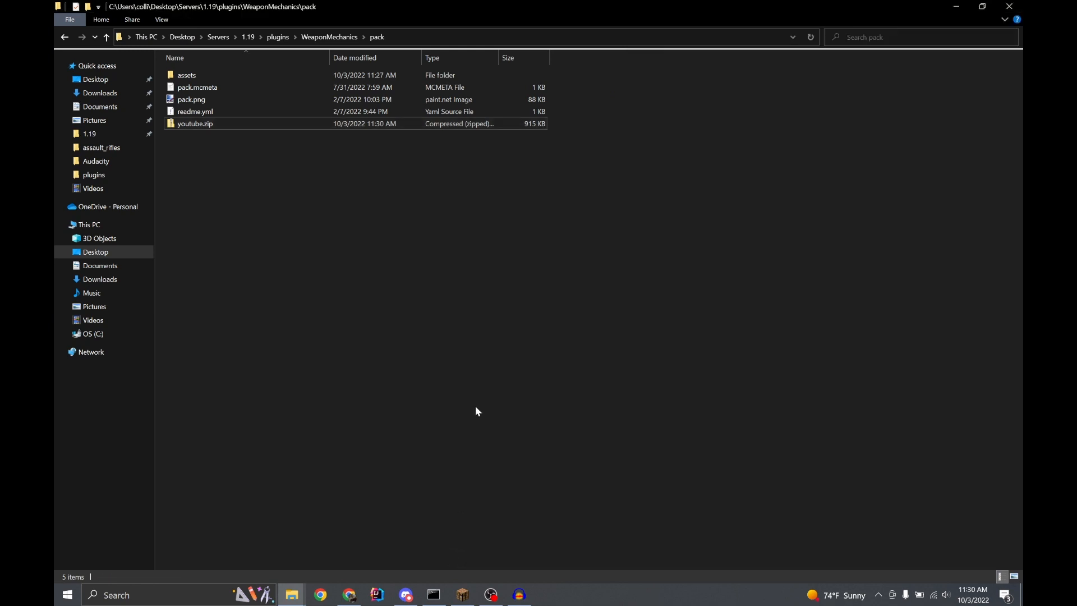
click(335, 35)
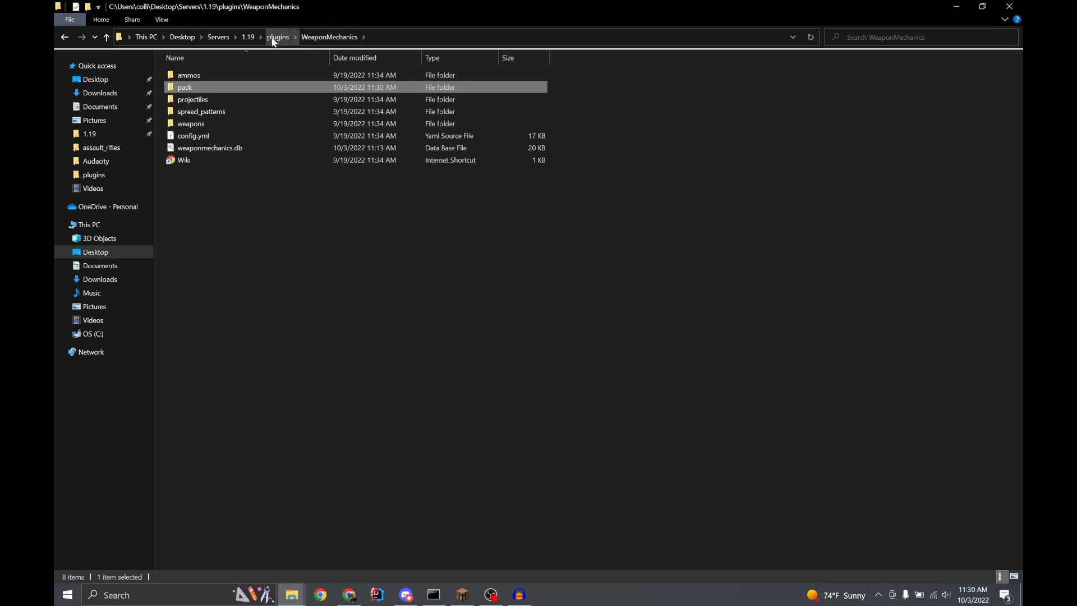
click(555, 452)
Switch to Minecraft, enable the youtube.zip resource pack in the options and return to the game
click(463, 594)
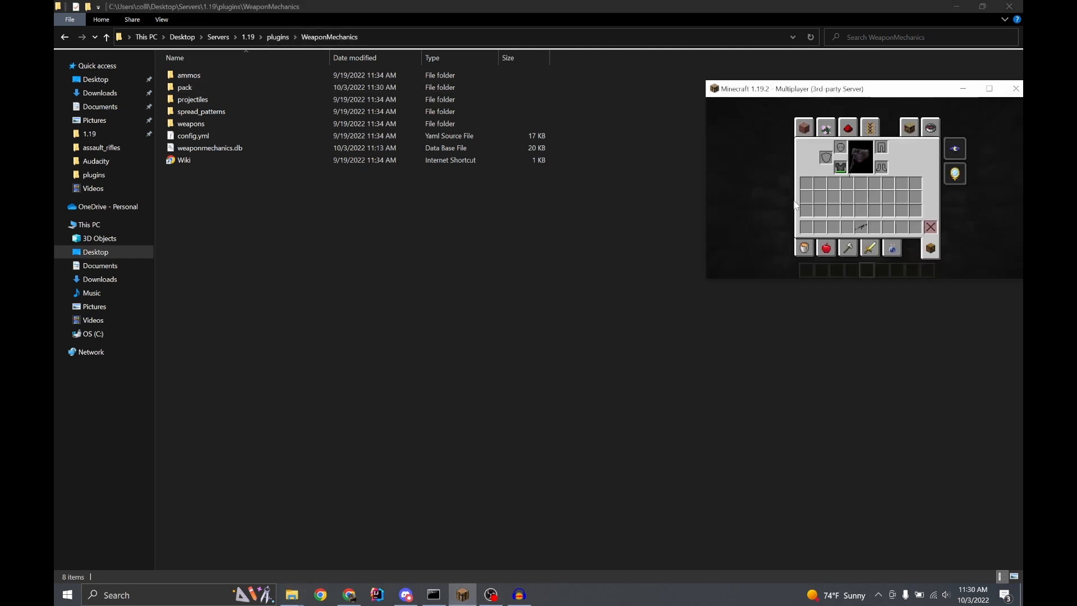
drag(776, 98, 401, 2)
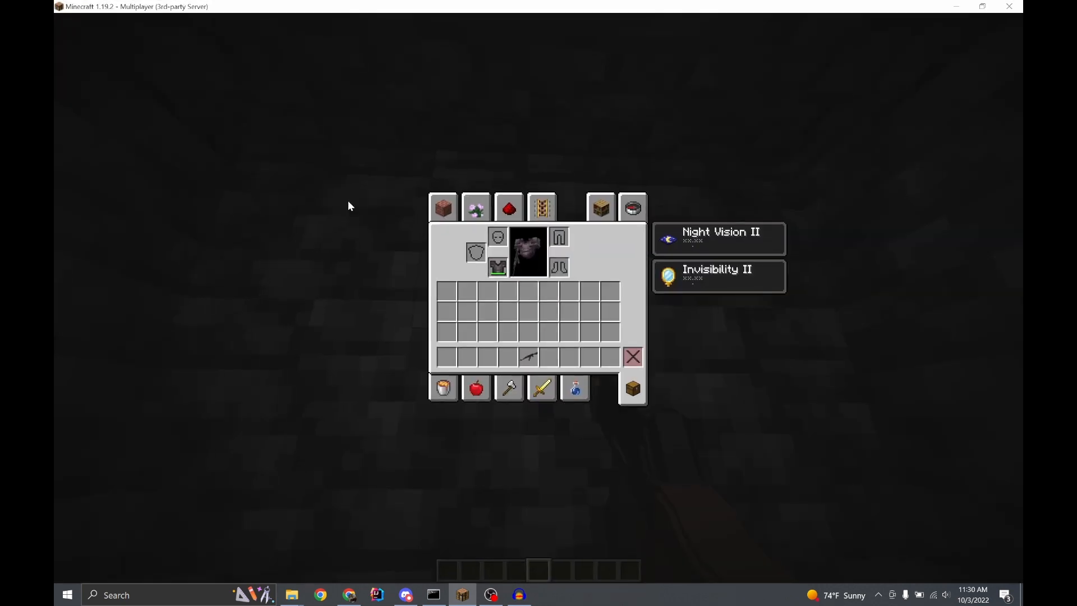
key(e)
key(Escape)
click(449, 256)
click(435, 247)
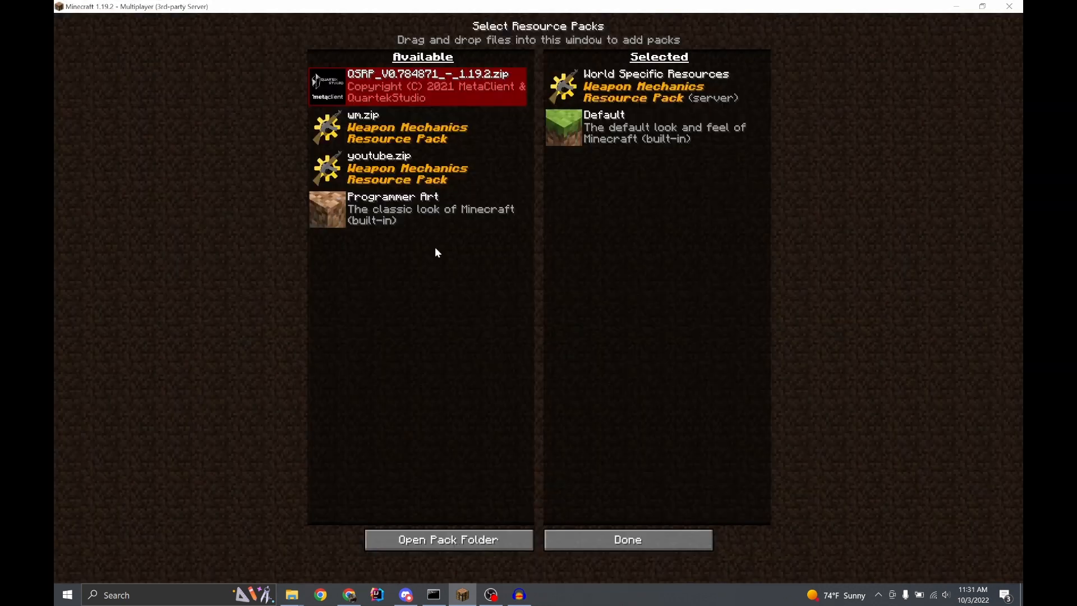
click(325, 168)
click(600, 539)
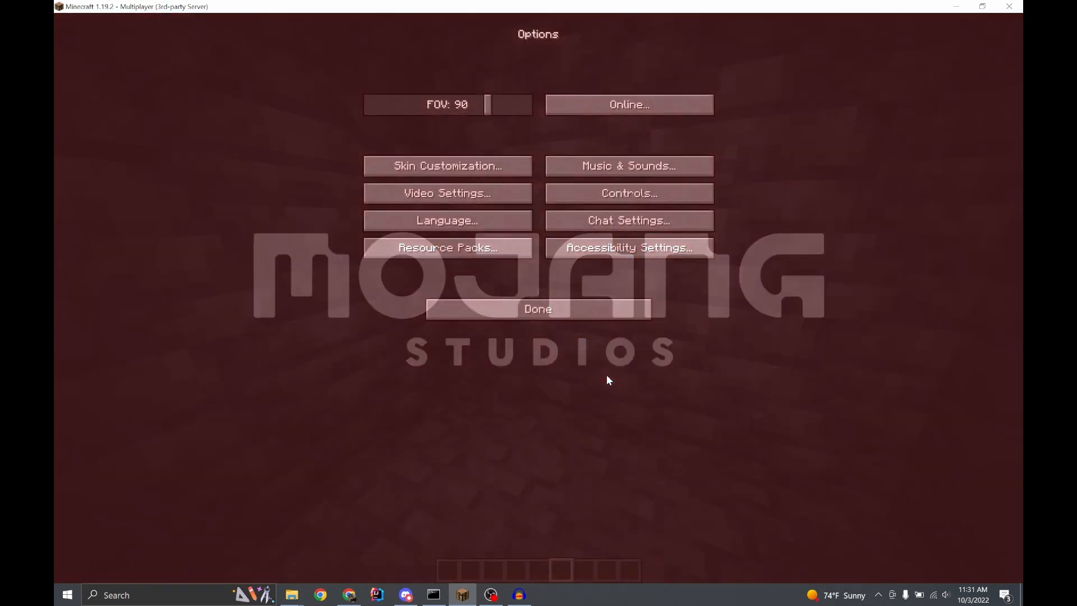
key(Escape)
key(Escape)
Run /playsound for minecraft:shoot.ak47 on the master channel, targeting your own player with ~ ~ ~ 1 1 1
key(slash)
text(playsound)
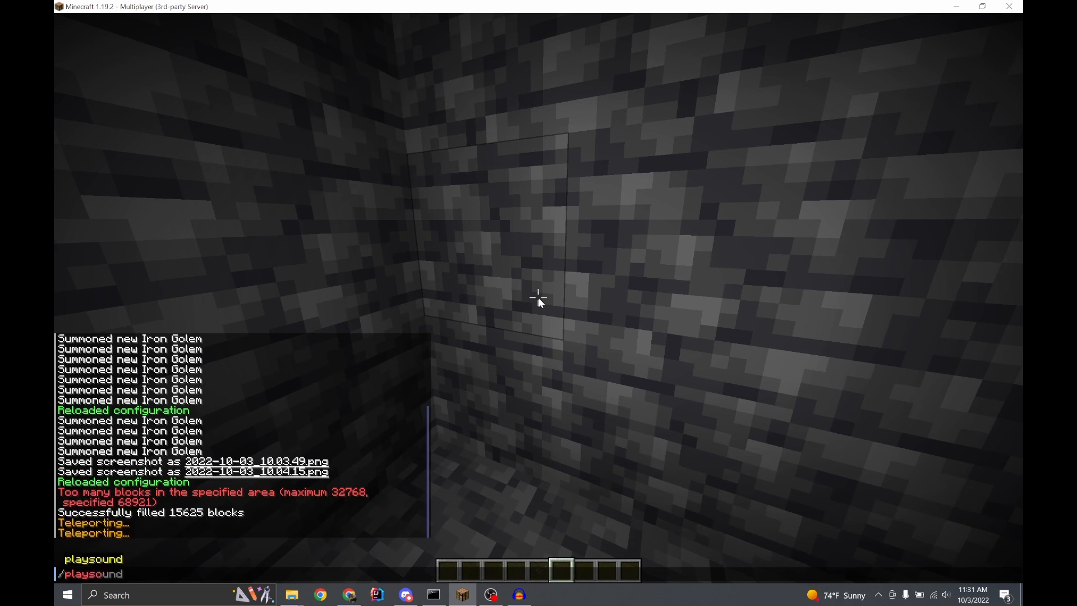
text( ak)
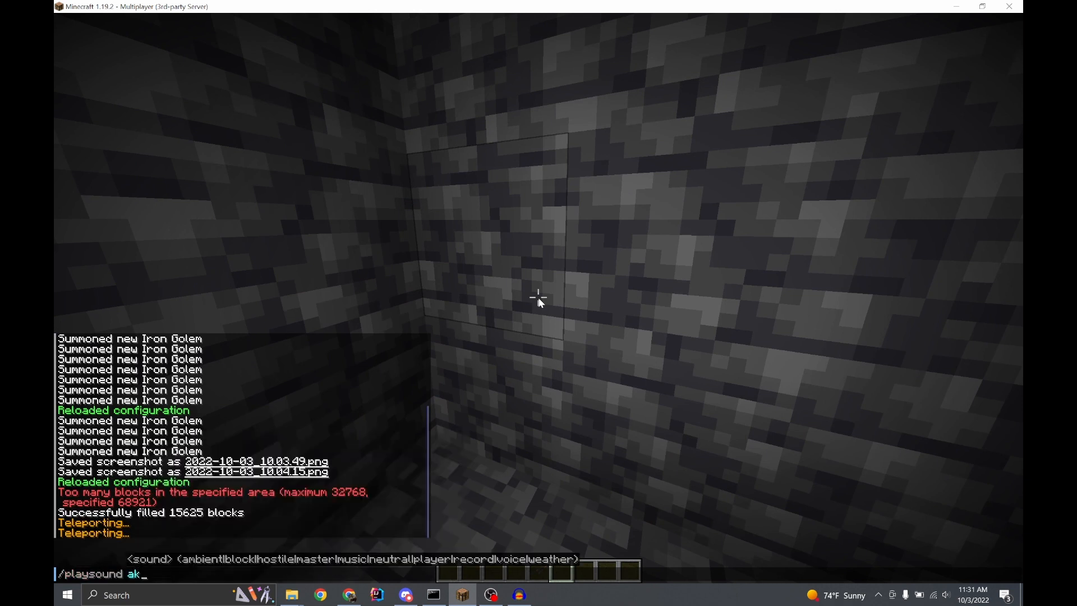
key(BackSpace)
key(BackSpace)
text(shoot.ak)
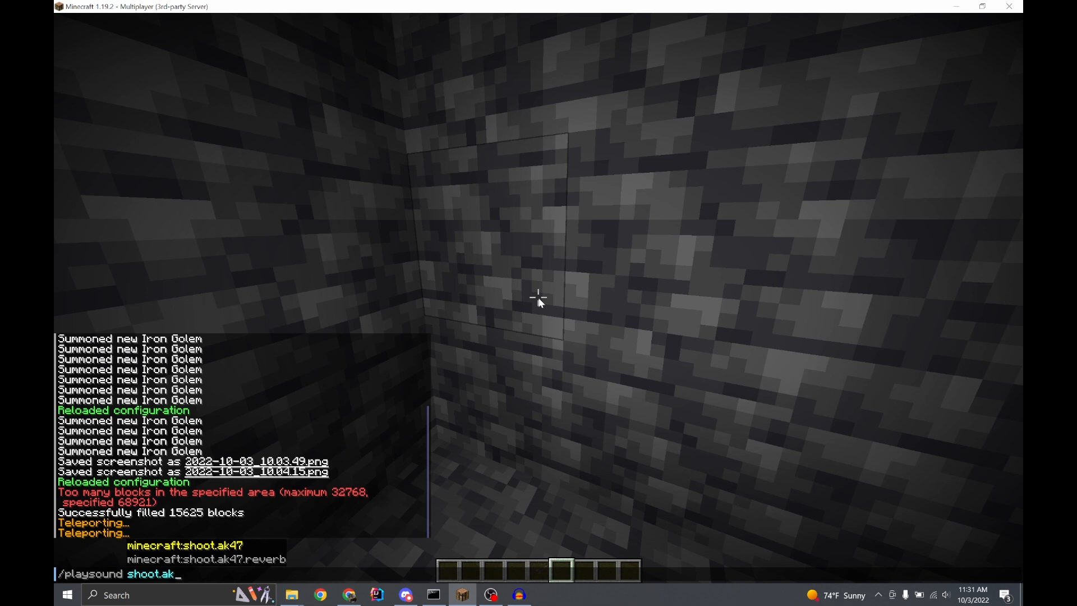
key(Tab)
text(ma)
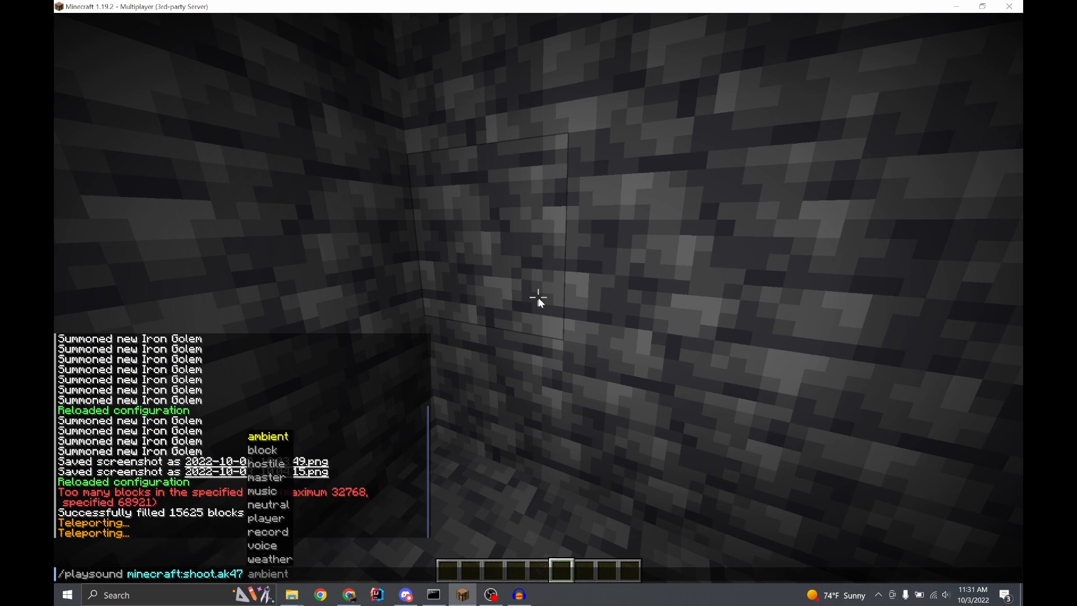
key(Tab)
text(cj)
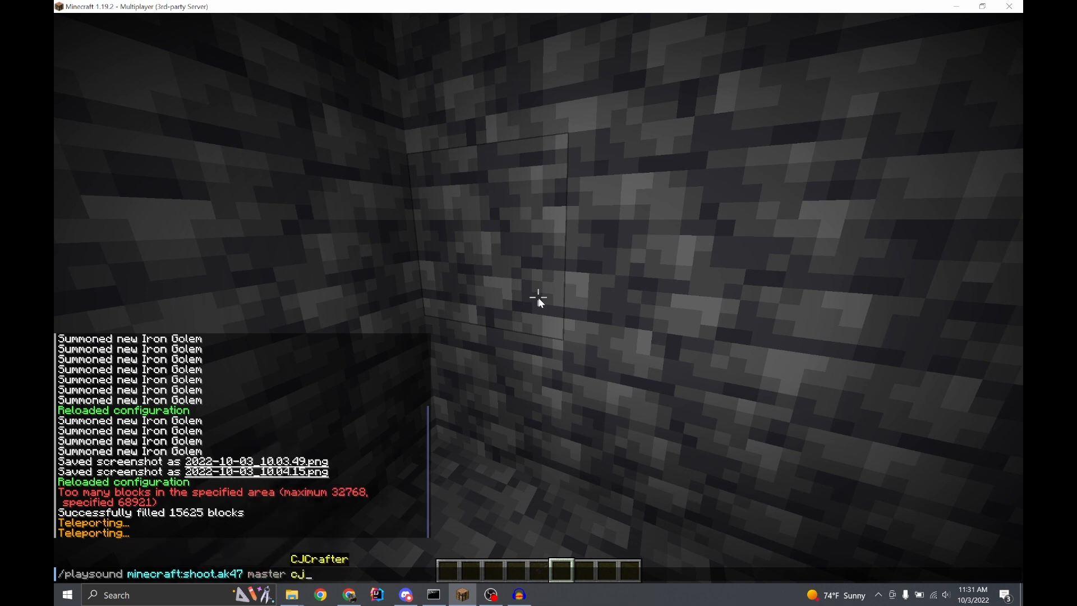
key(Tab)
key(BackSpace)
text(~ ~ ~ 1 1 1)
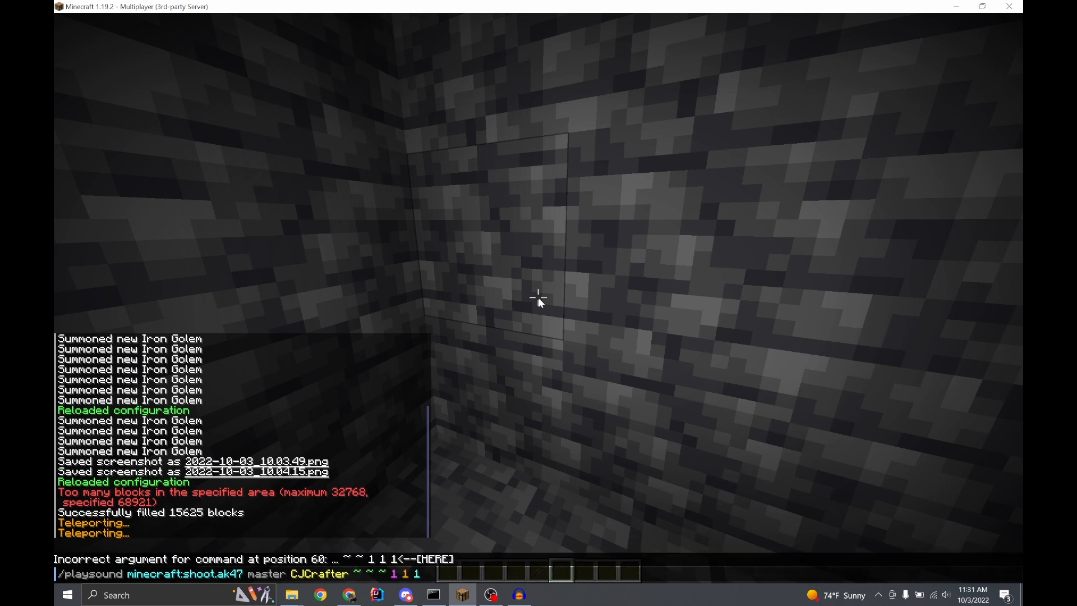
key(Return)
Repeat the shoot.ak47 playsound command two more times
key(t)
key(Up)
key(Return)
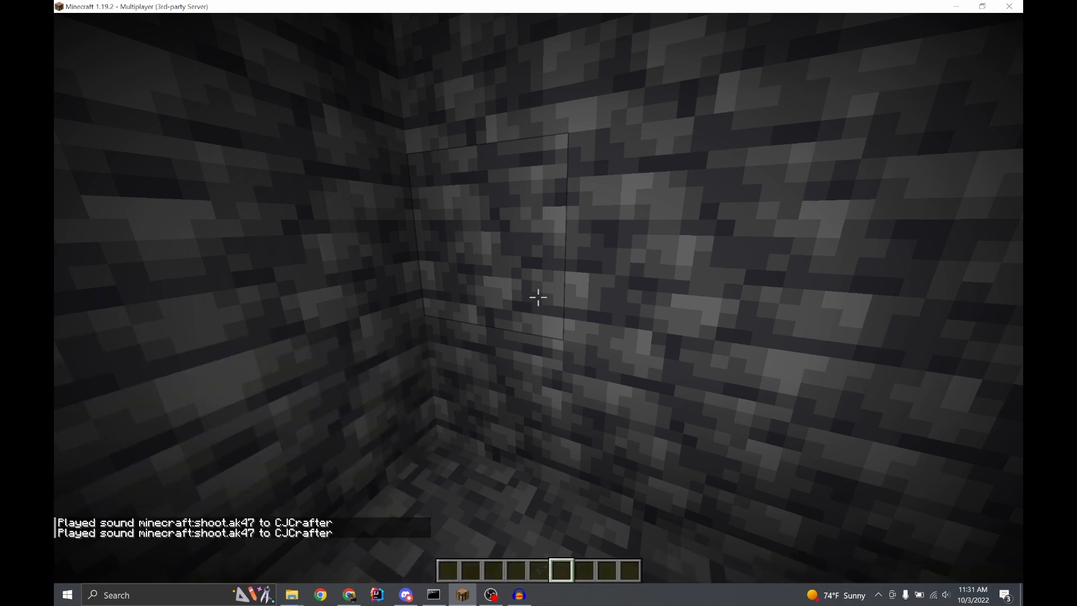
key(t)
key(Up)
key(Return)
Change the previous playsound command's sound to minecraft:shoot.ak47.reverb and run it twice
key(t)
key(Up)
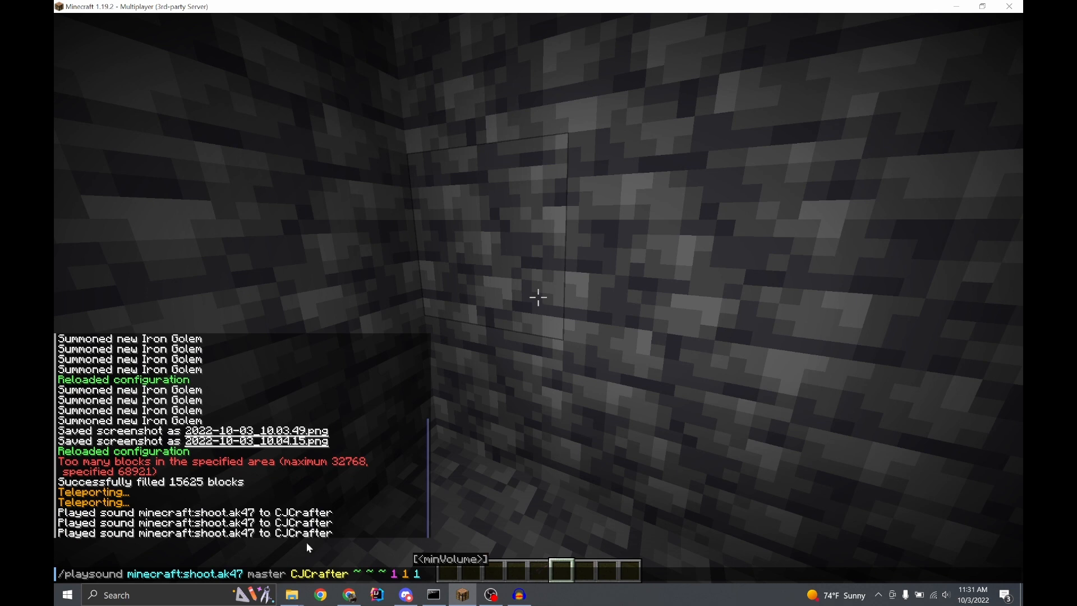
click(246, 574)
text(.reverb)
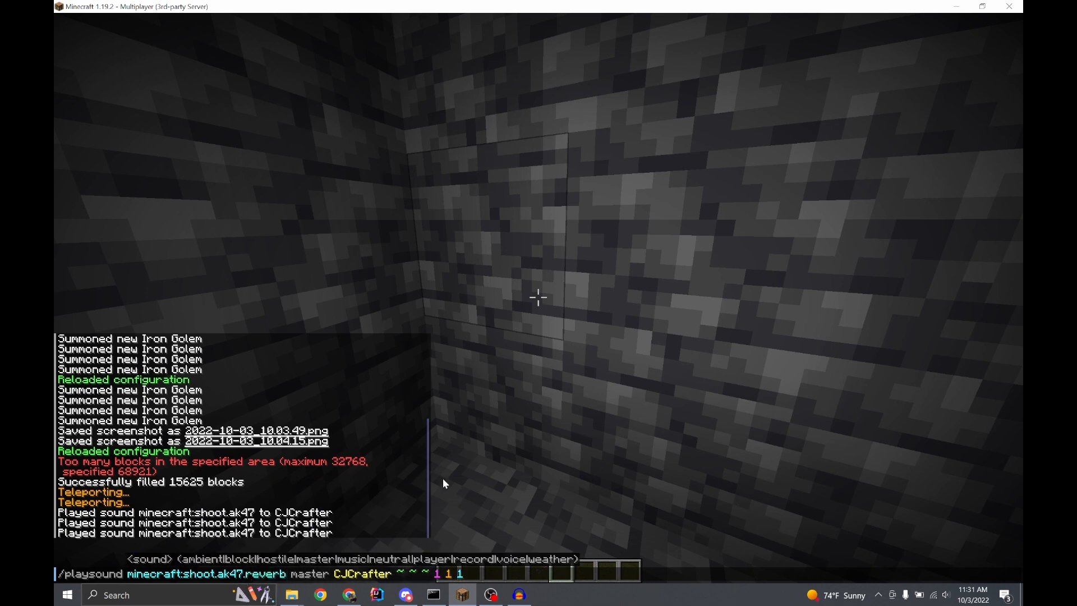
key(Return)
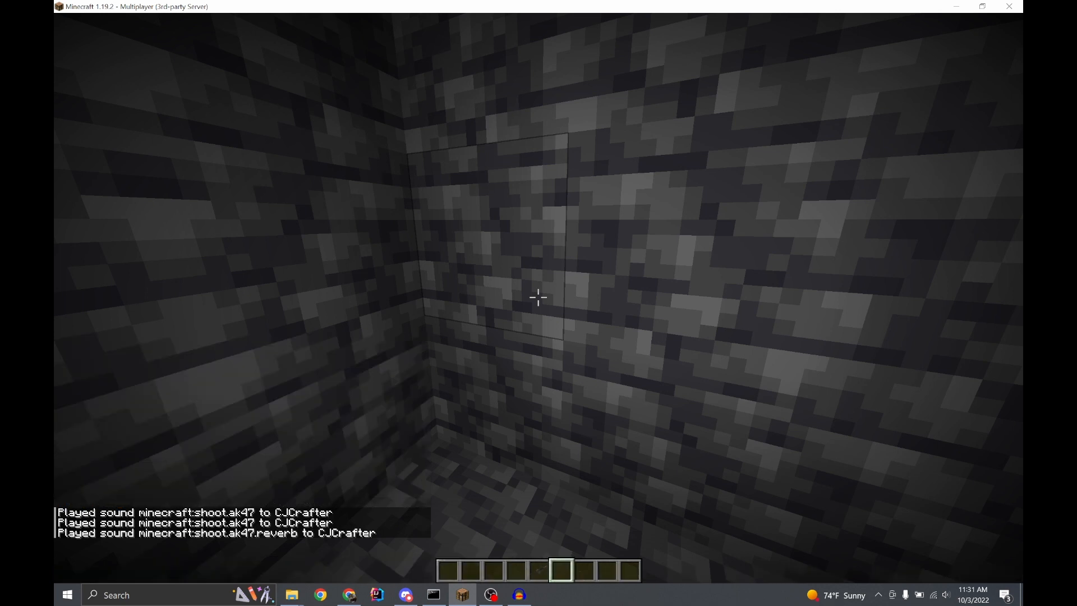
key(t)
key(Up)
key(Return)
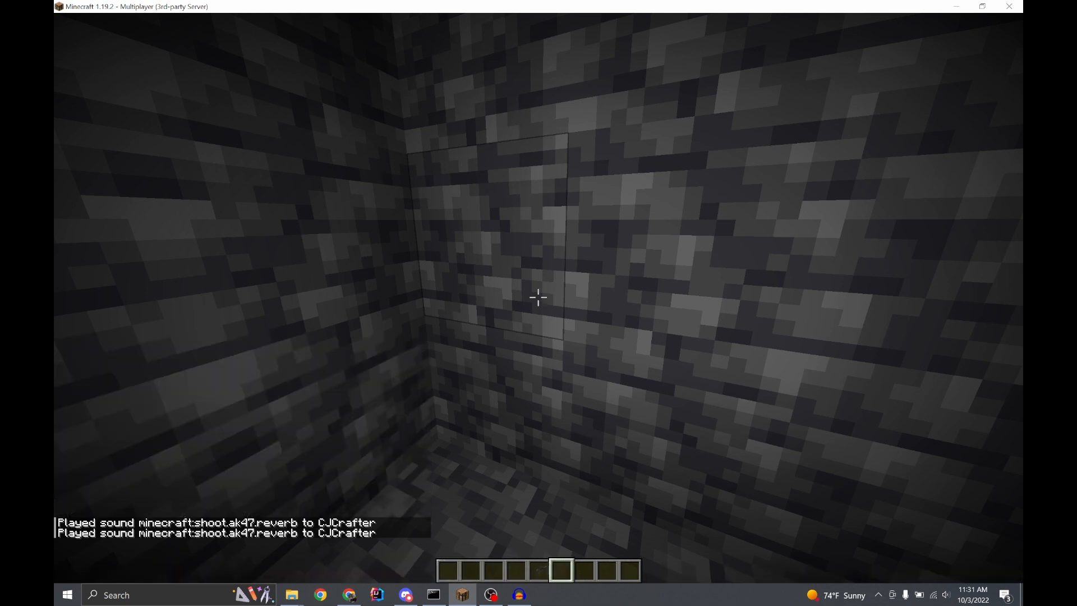
Open AK-47.yml from WeaponMechanics/weapons/assault_rifles in Visual Studio Code and find its shoot sounds under Mechanics
key(Escape)
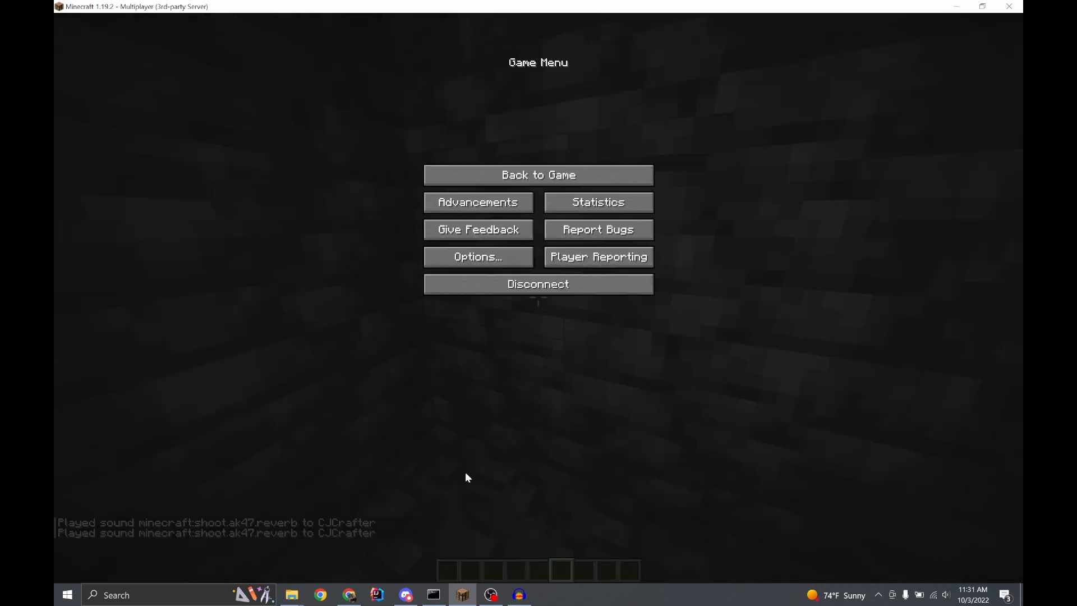
mouse_move(291, 594)
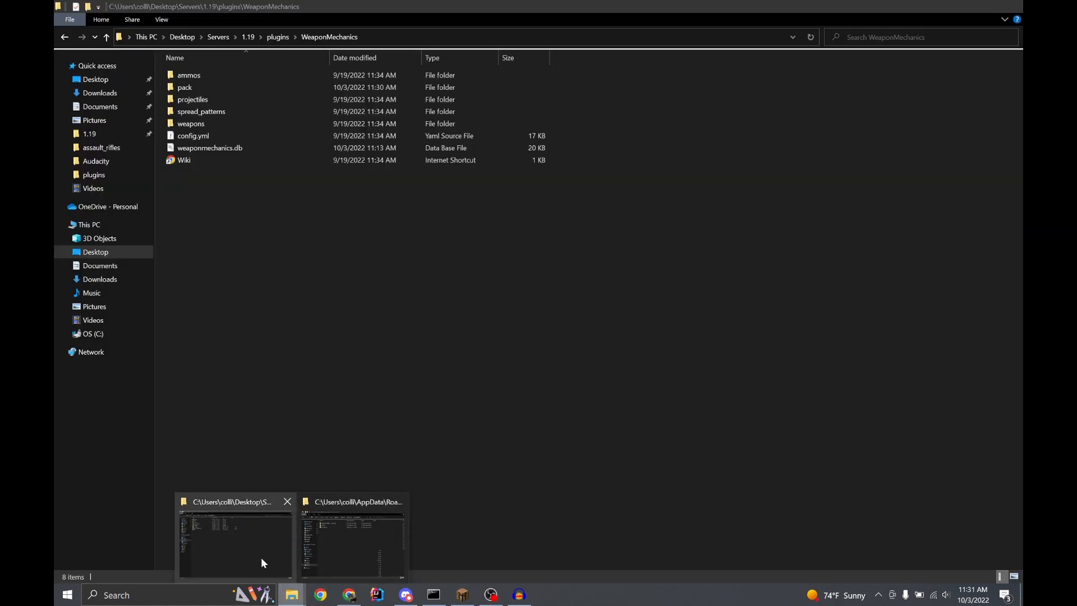
click(261, 557)
double_click(212, 124)
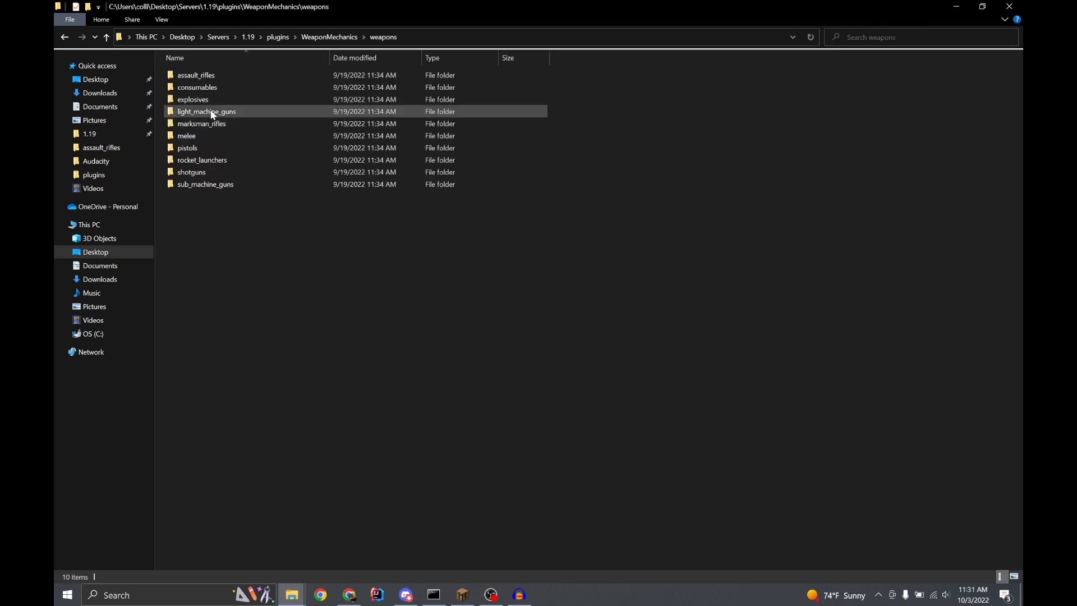
double_click(199, 75)
click(204, 77)
right_click(204, 77)
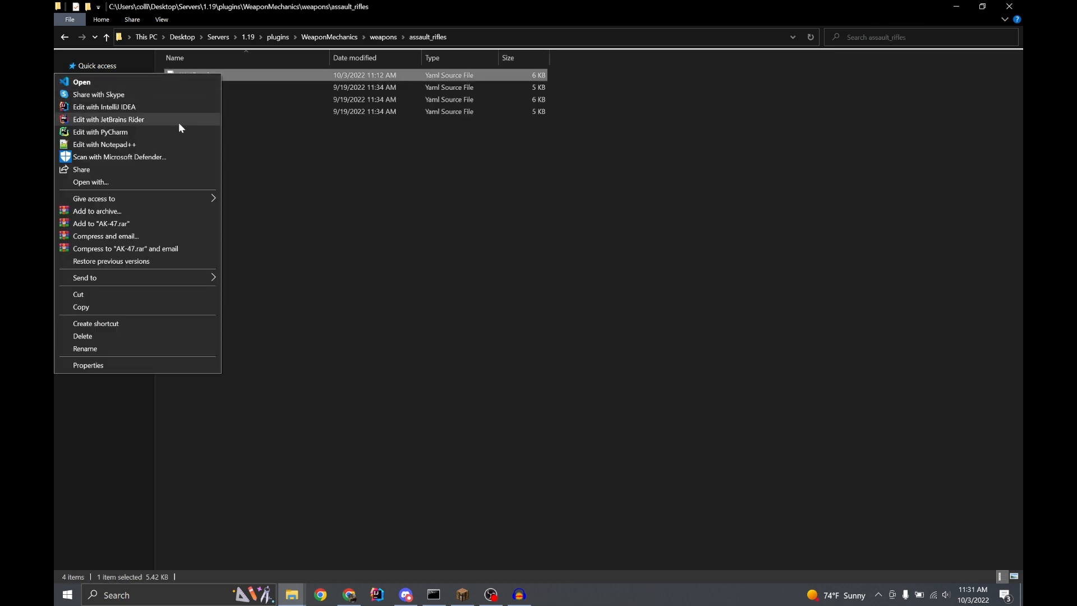
click(109, 86)
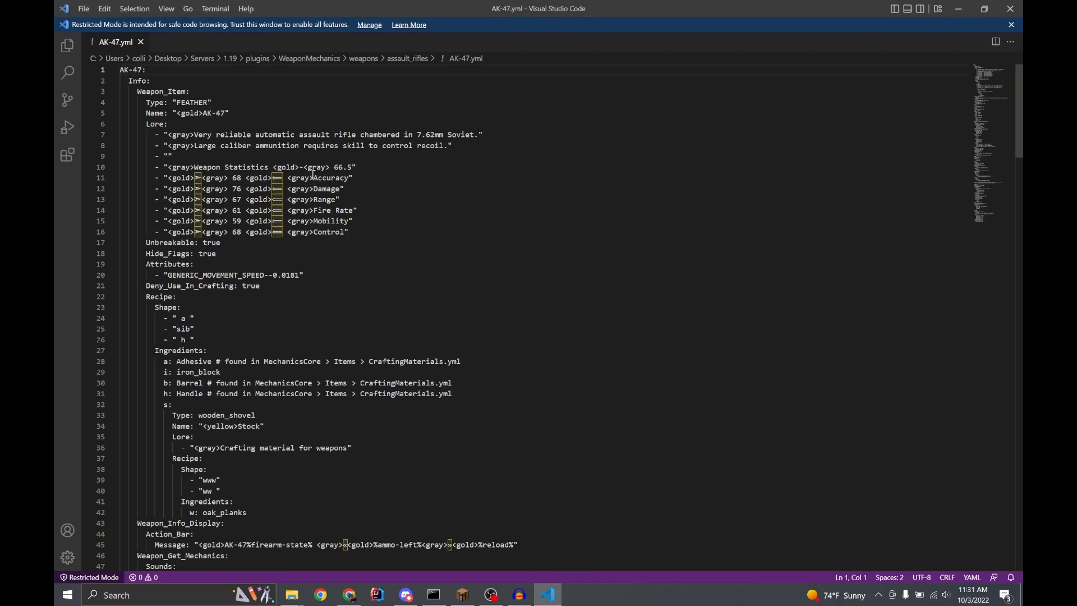
scroll(314, 177, down, 20)
scroll(317, 180, down, 11)
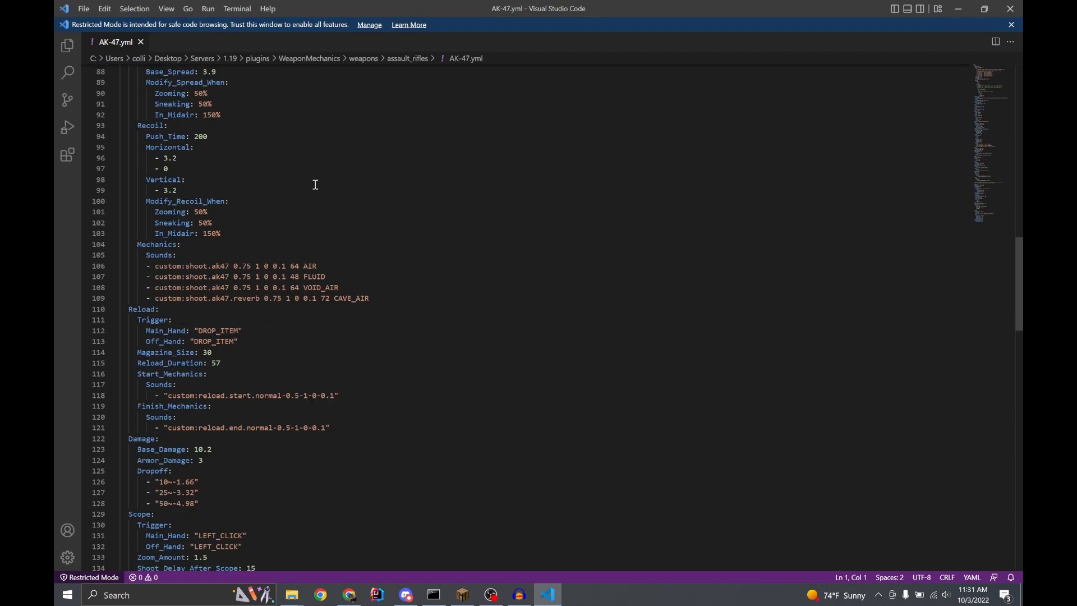
Delete the four shoot sound entries under Mechanics and copy the complex AK-47 Sounds example's four lines from the WeaponMechanics wiki in Chrome
drag(389, 258, 56, 225)
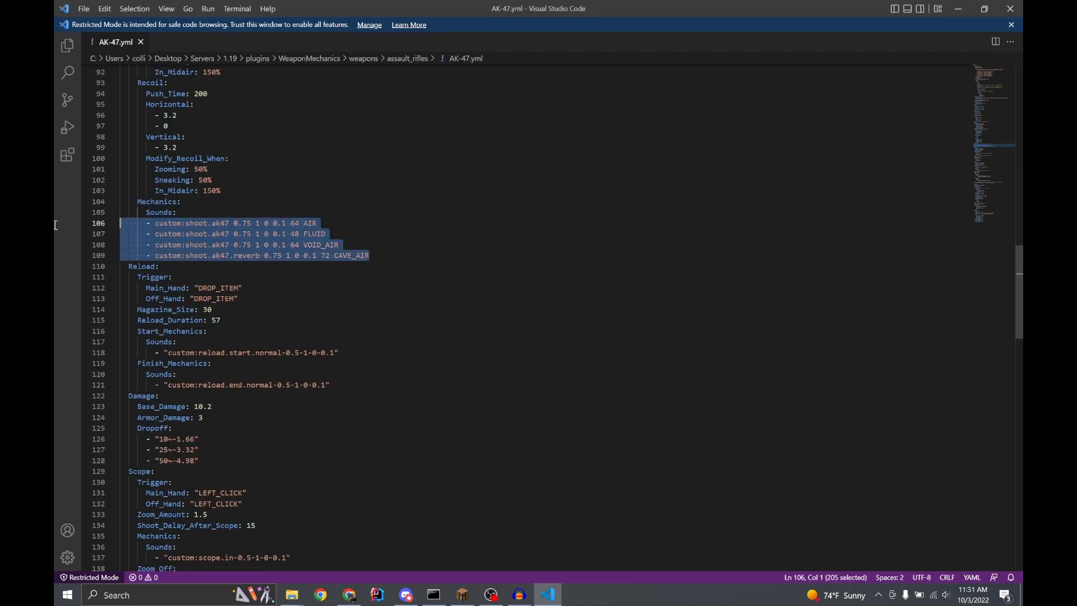
key(BackSpace)
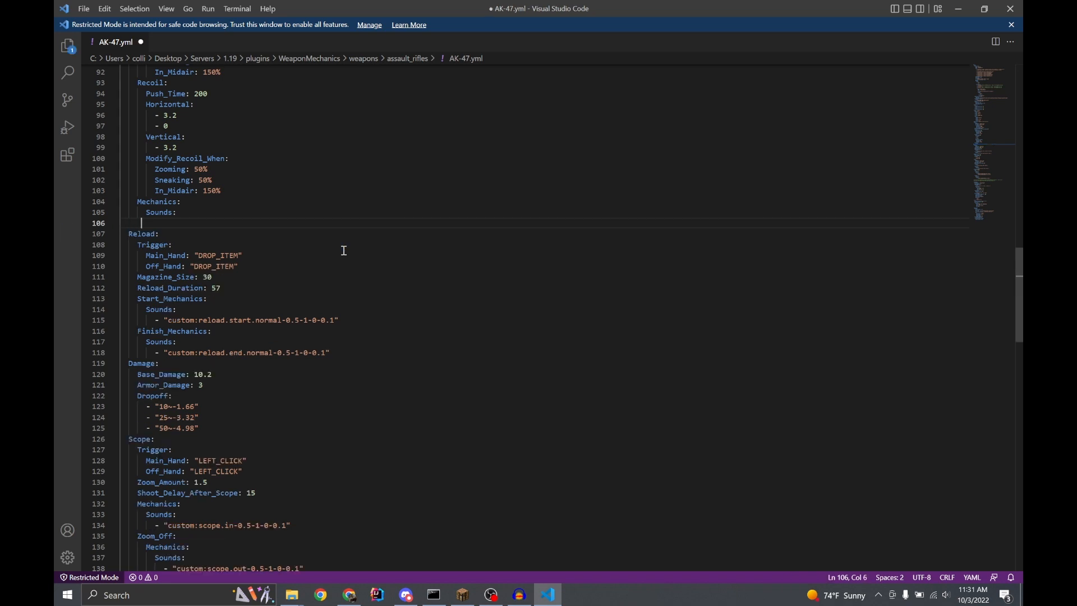
click(349, 595)
scroll(384, 373, down, 2)
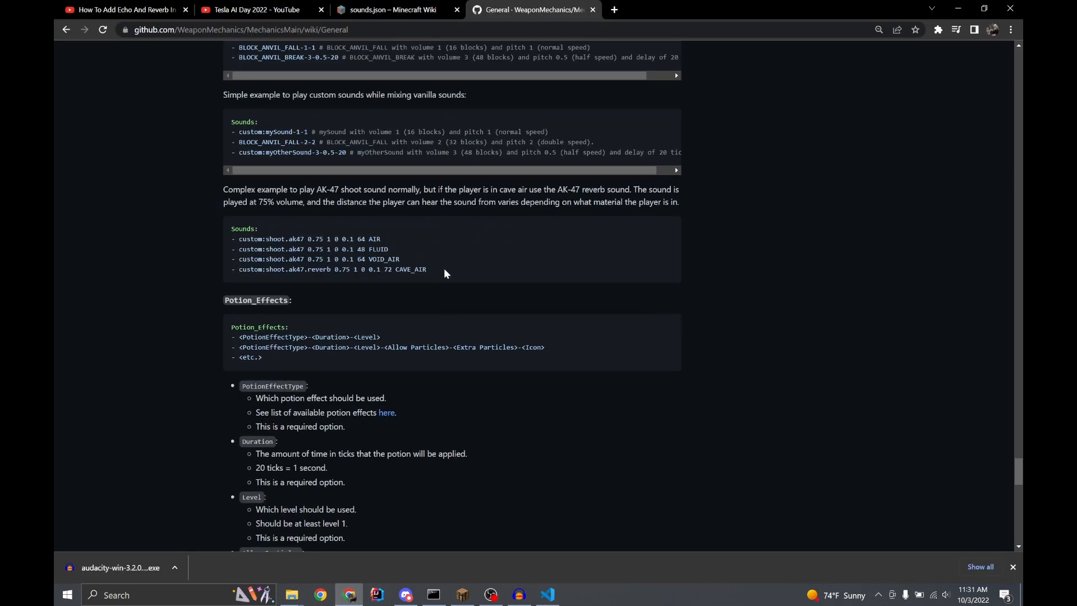
drag(443, 268, 217, 241)
key(ctrl+c)
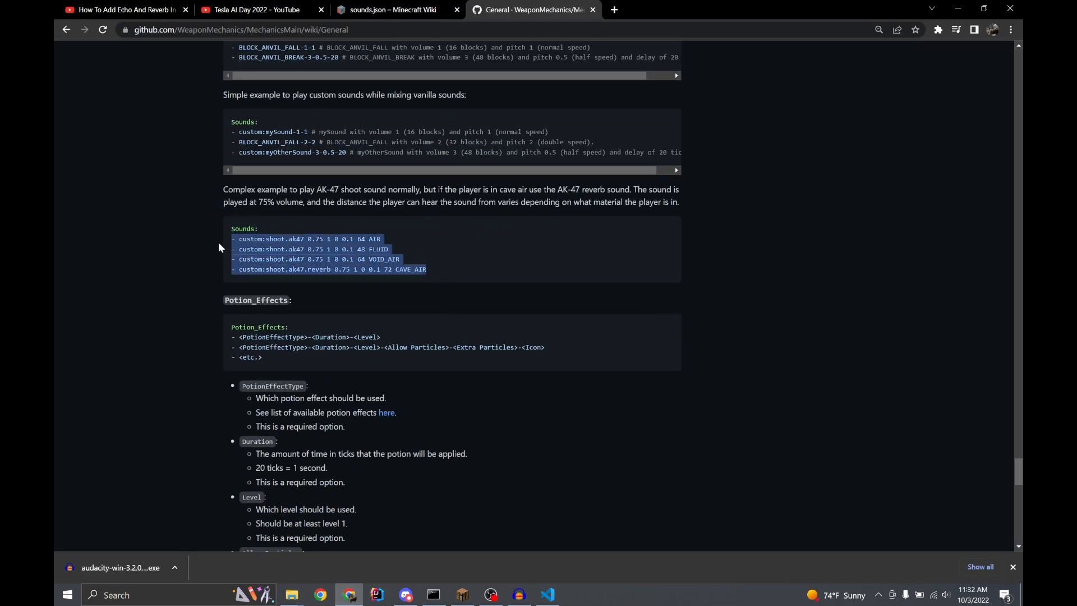
Return to AK-47.yml in Visual Studio Code and paste the four copied sound lines over the leftover dash under the shoot Mechanics Sounds
mouse_move(550, 596)
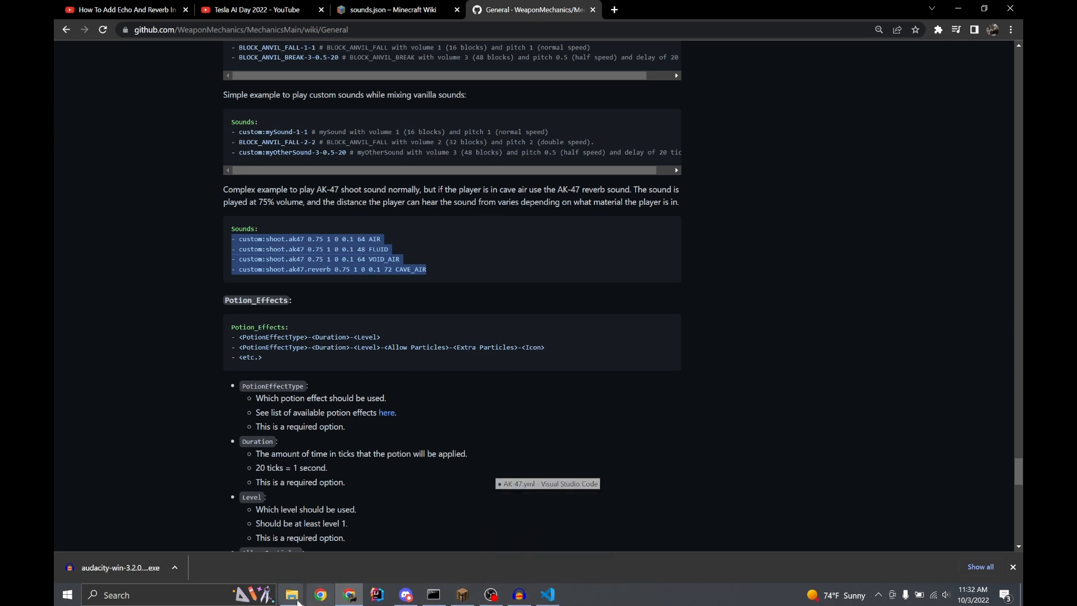
mouse_move(293, 597)
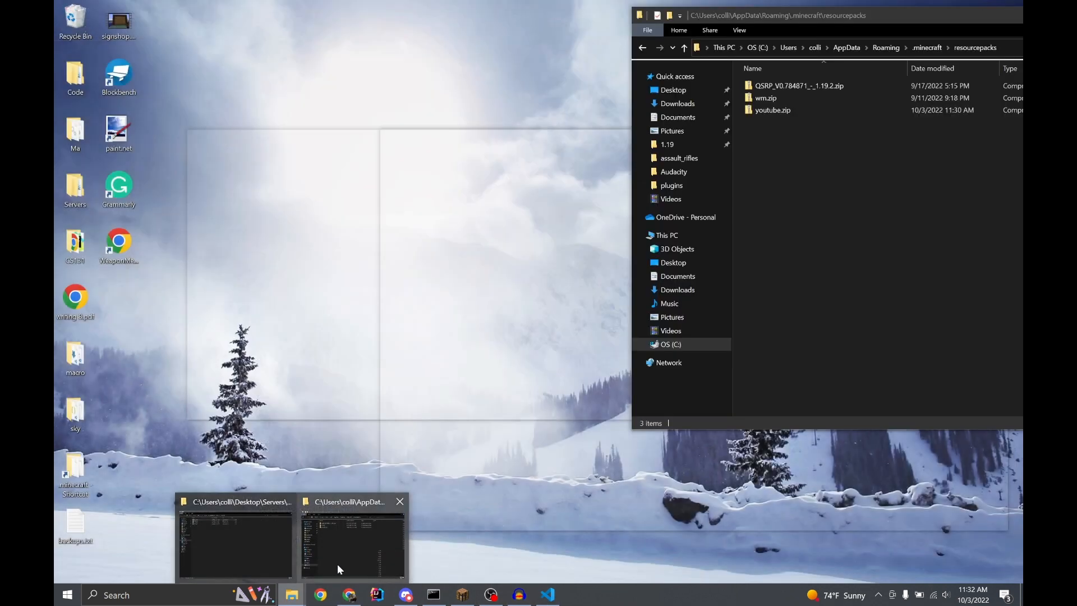
mouse_move(291, 560)
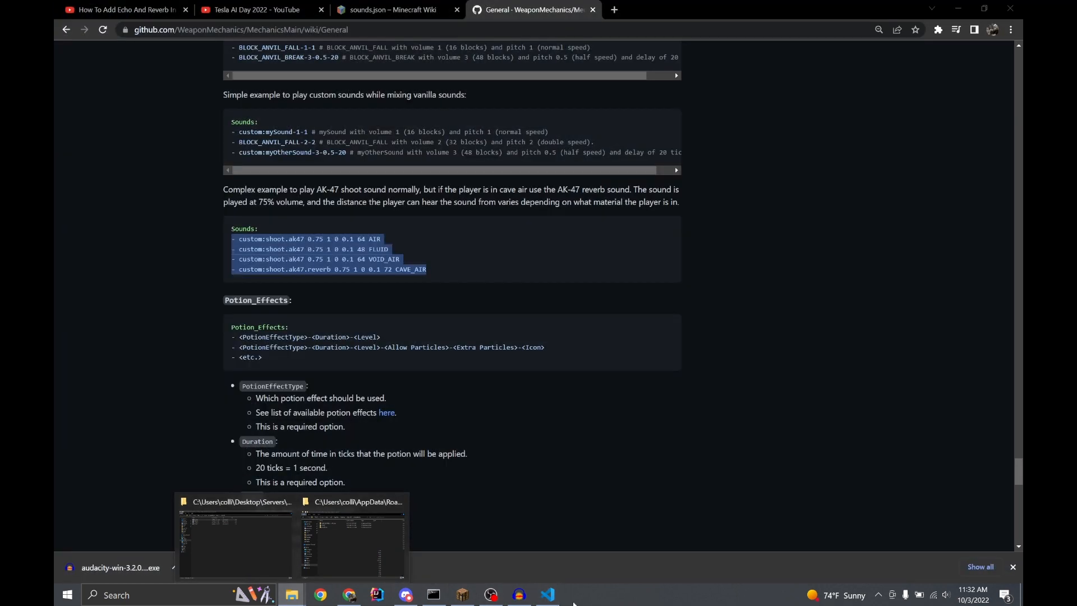
click(548, 594)
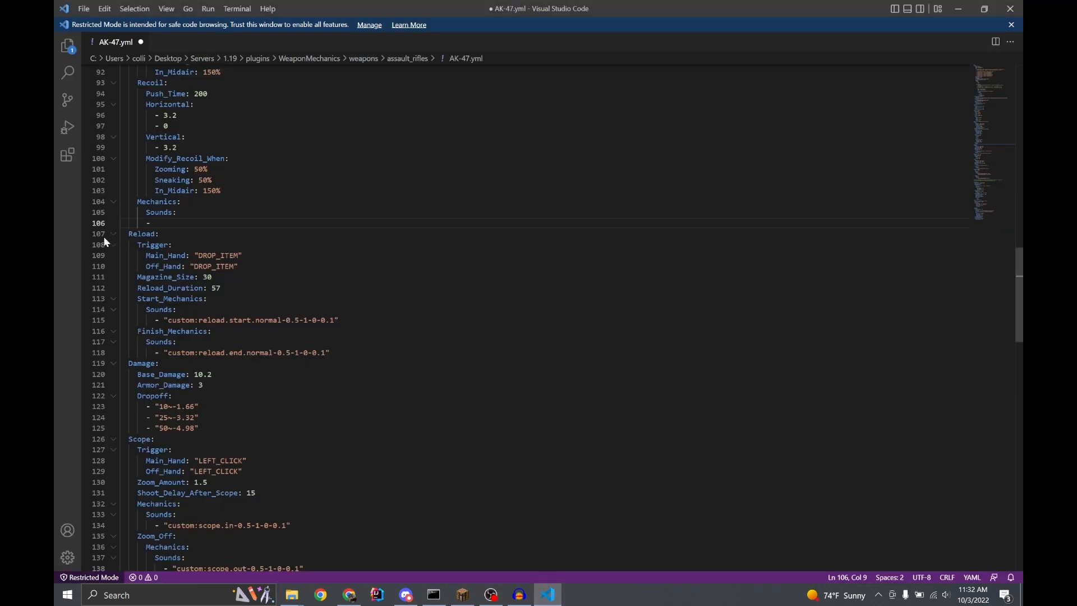
drag(166, 221, 79, 223)
key(ctrl+v)
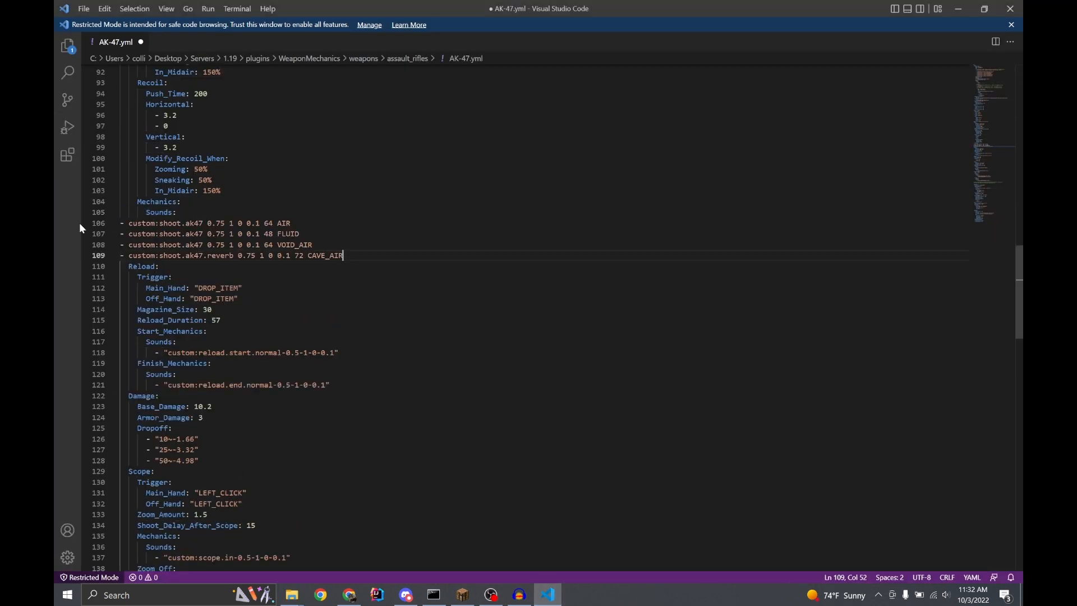
Indent the AIR and FLUID shoot sound lines so their dashes sit beneath the Sounds key
click(117, 223)
key(Tab)
key(Tab)
key(Tab)
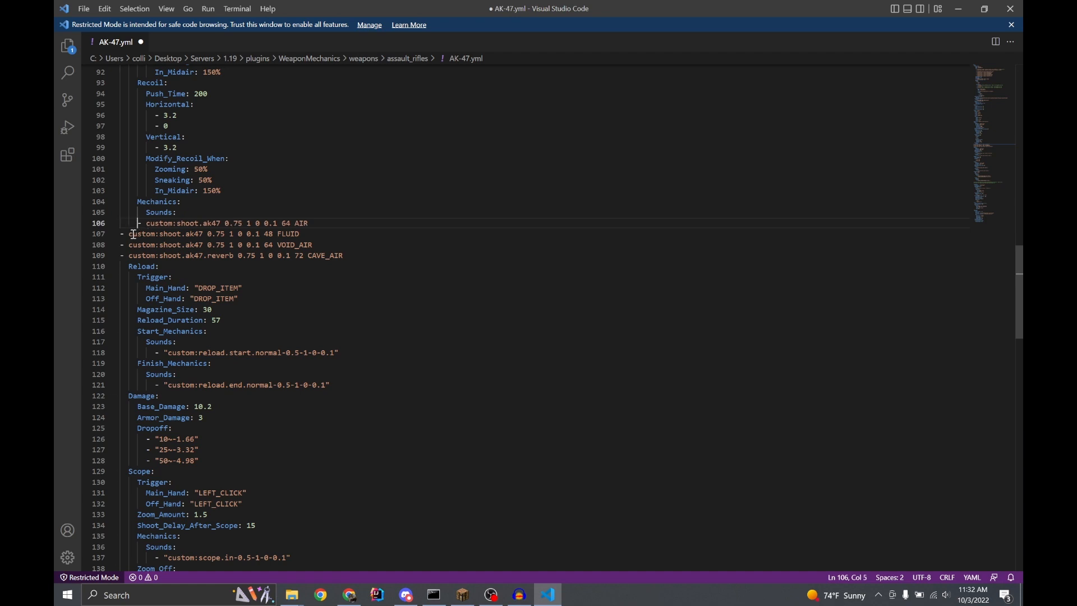
click(120, 234)
key(Tab)
key(Tab)
key(Tab)
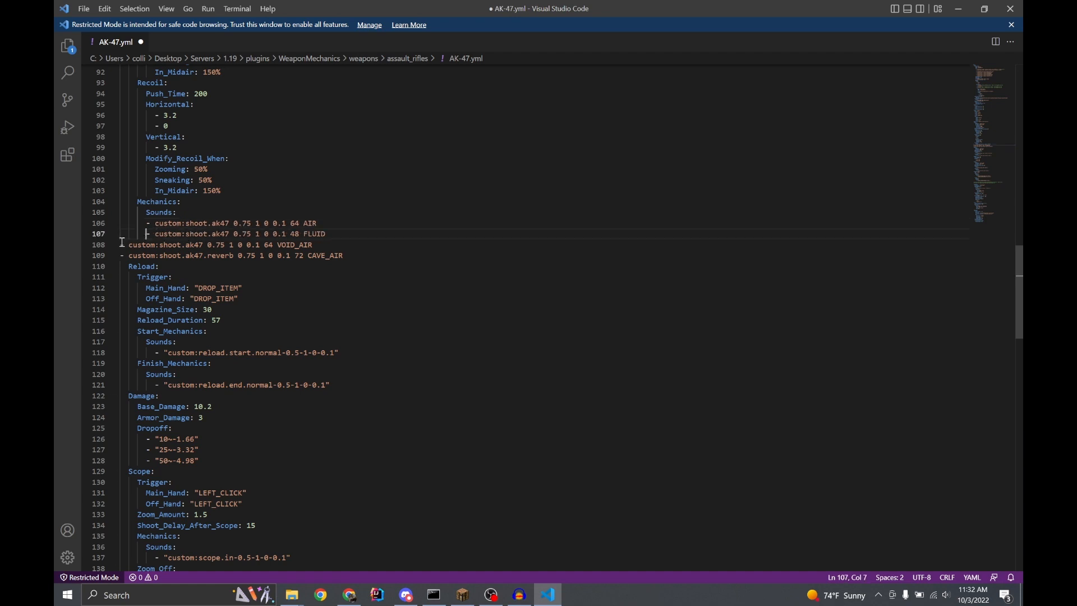
Indent the VOID_AIR and CAVE_AIR shoot sound lines to match the AIR and FLUID entries above them
click(120, 245)
key(Tab)
key(Tab)
key(Tab)
key(Tab)
click(119, 256)
key(Tab)
key(Tab)
key(Tab)
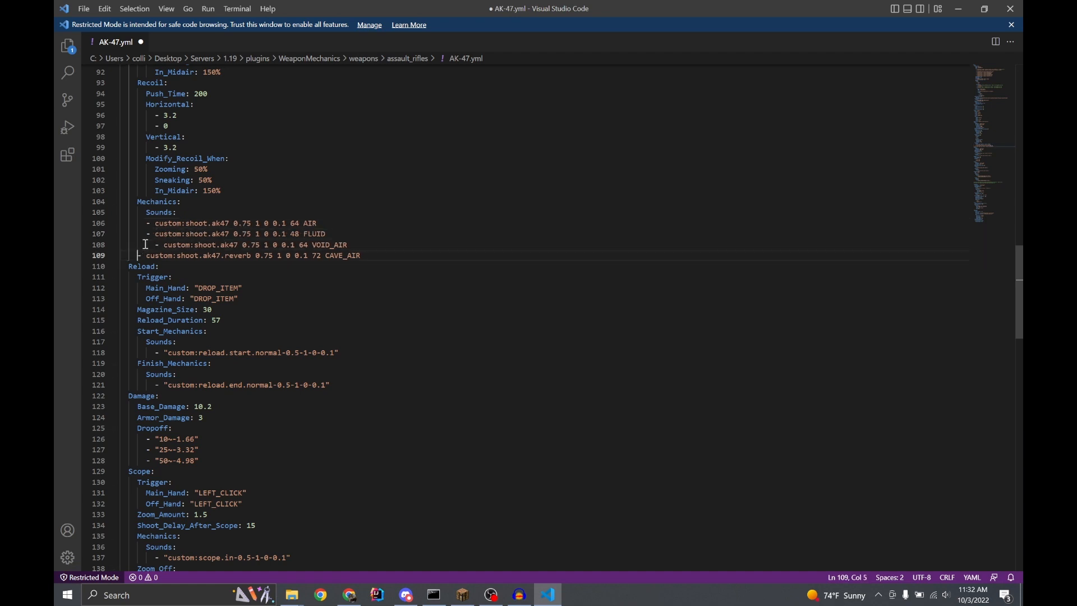
double_click(154, 244)
click(153, 244)
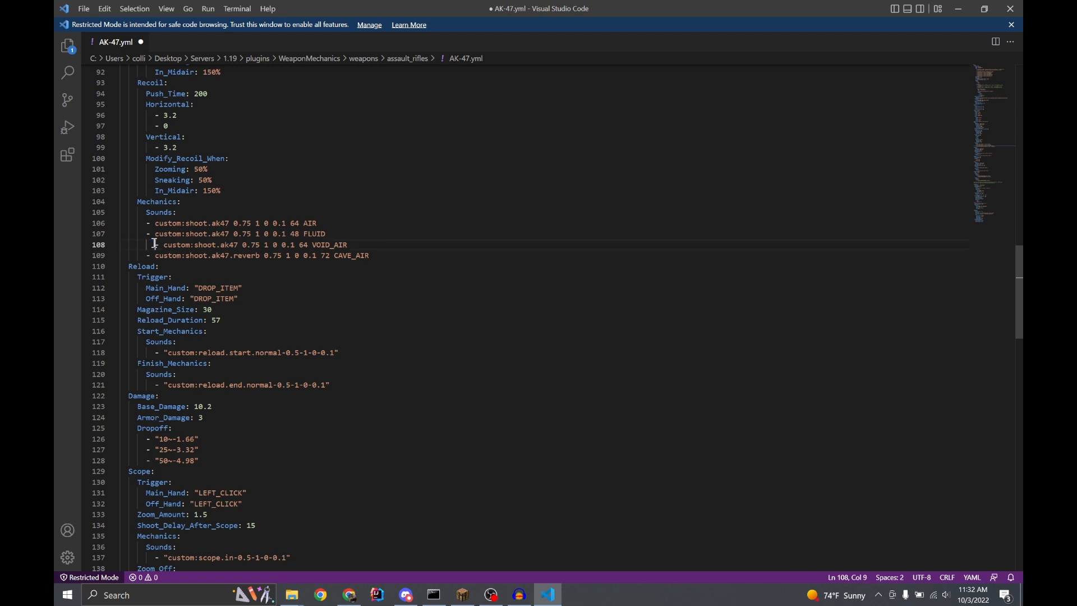
key(BackSpace)
key(BackSpace)
key(BackSpace)
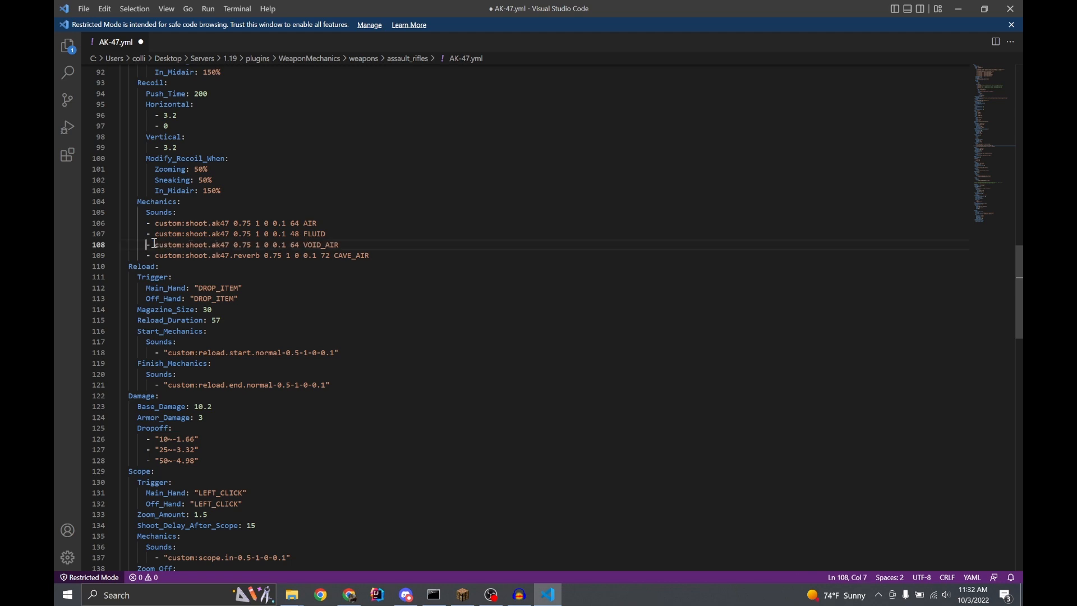
Examine the AIR, FLUID and VOID_AIR shoot sound entries and their material conditions
drag(319, 225, 86, 229)
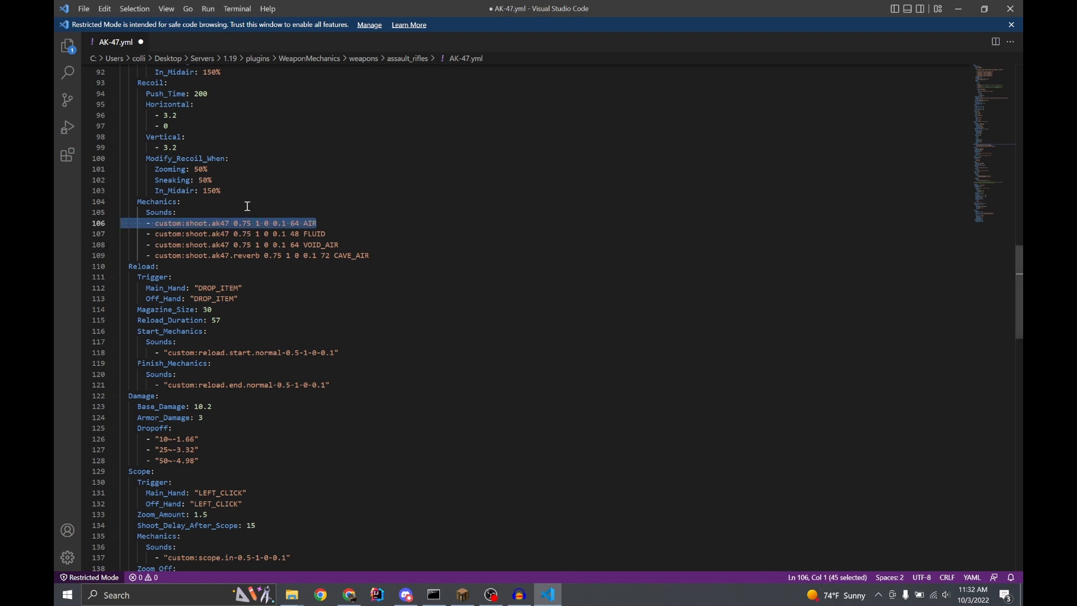
drag(327, 226, 102, 223)
drag(327, 235, 57, 231)
click(338, 238)
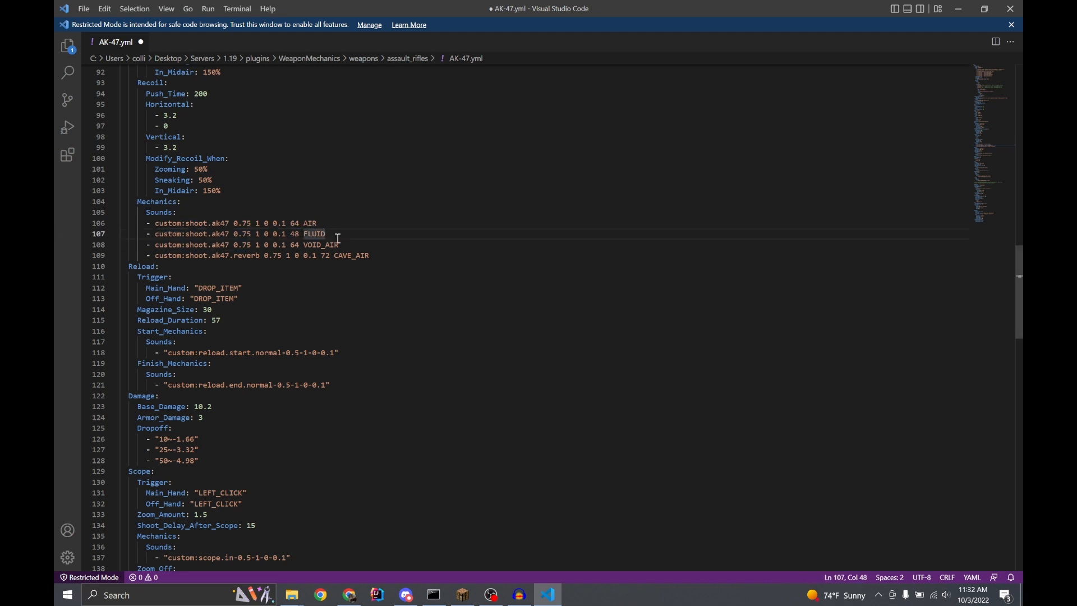
drag(338, 238, 299, 237)
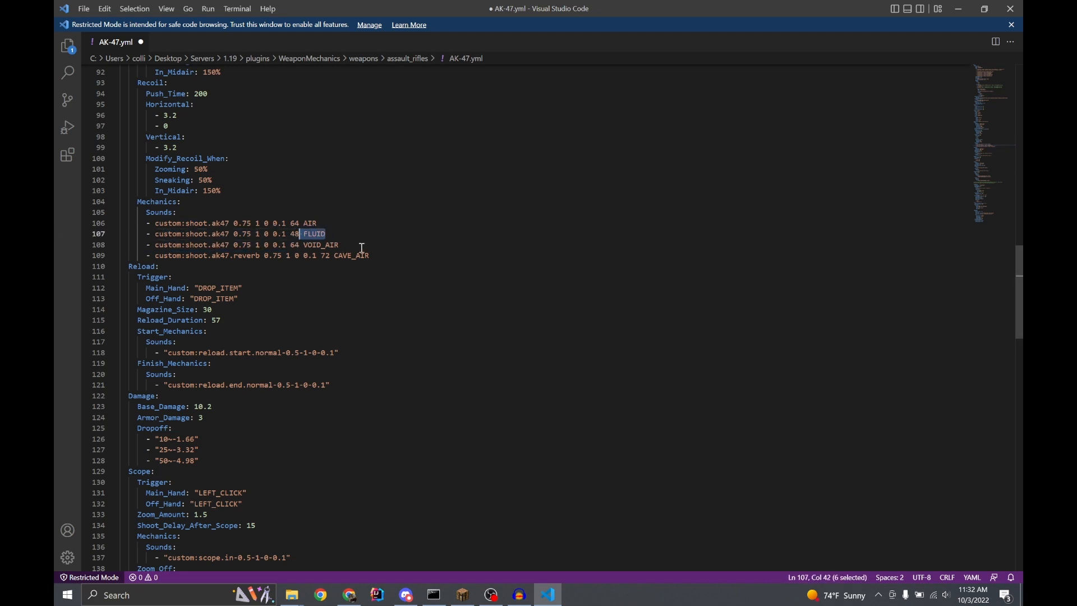
drag(361, 248, 298, 247)
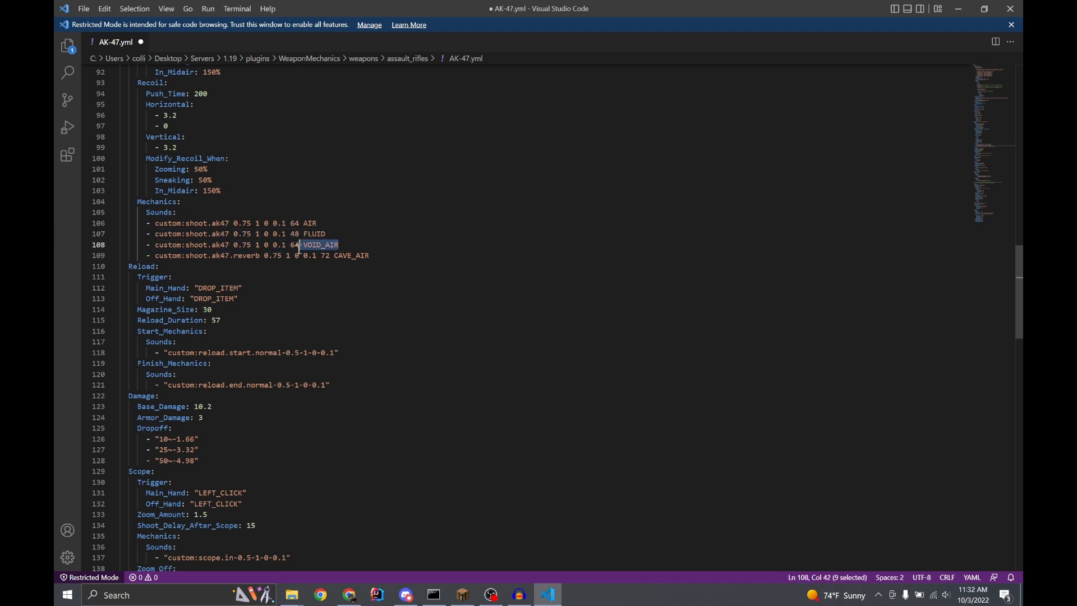
Switch to Minecraft and send the message 1.13 in the chat
click(463, 594)
text(ter> 1.13)
key(Return)
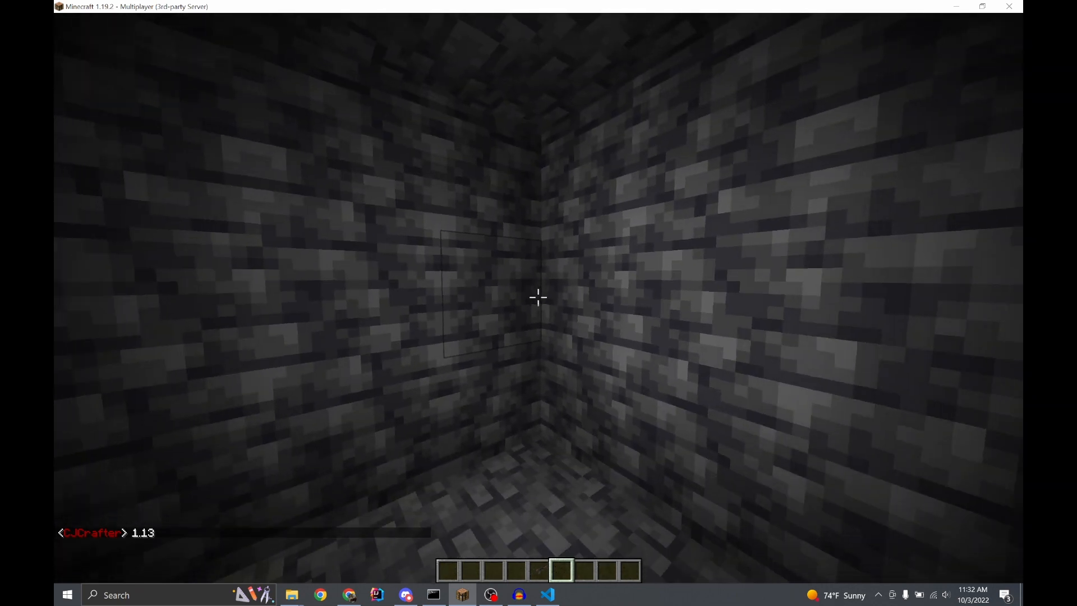
Look at the inventory and the debug information for the player's location and targeted block, and close both
key(w)
key(e)
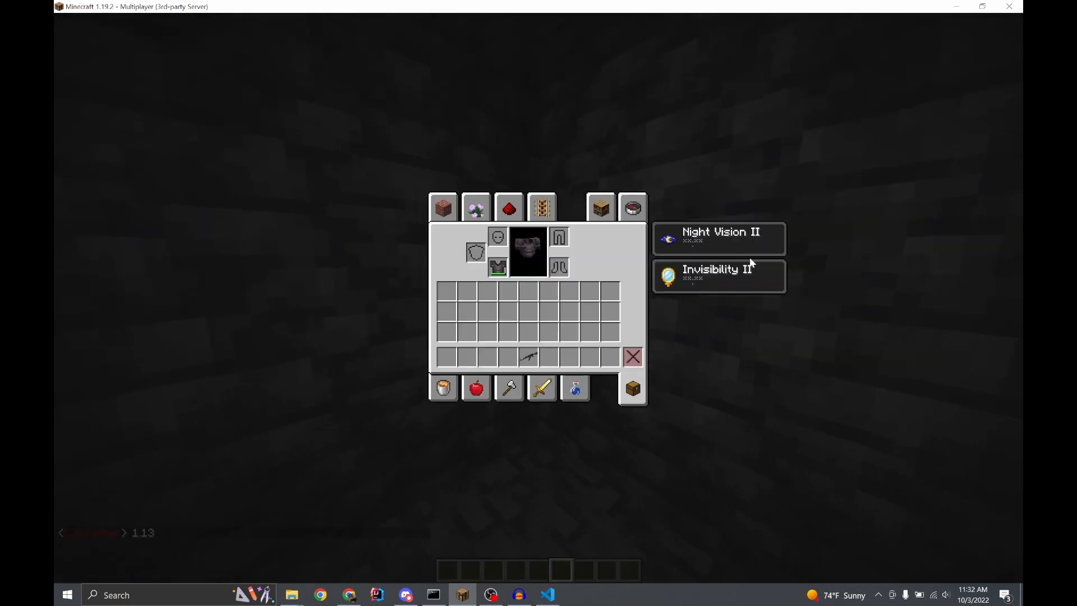
key(Escape)
key(Escape)
key(Escape)
key(F3)
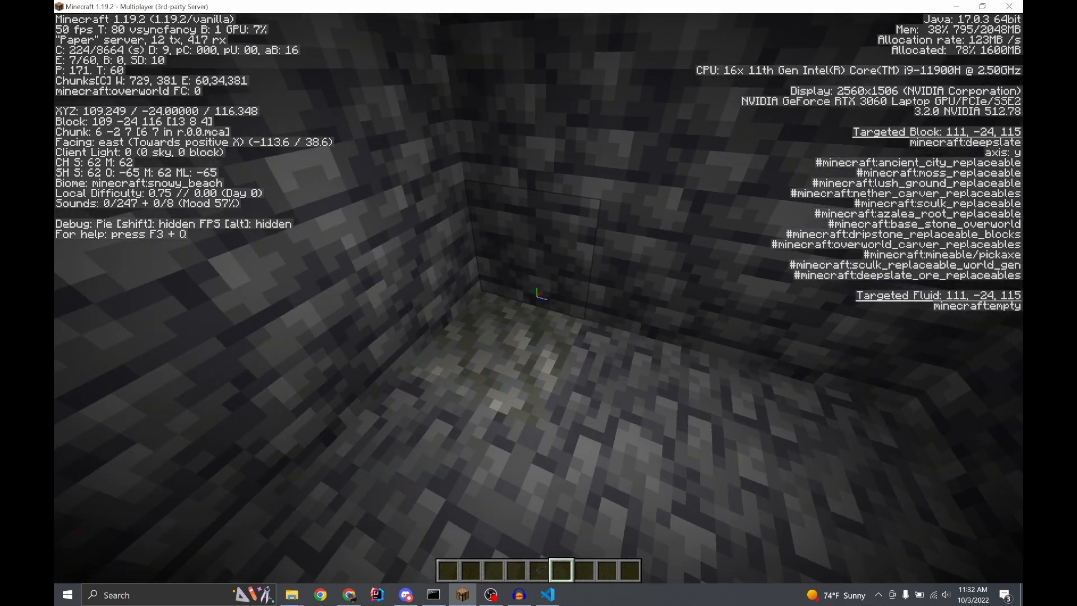
key(F3)
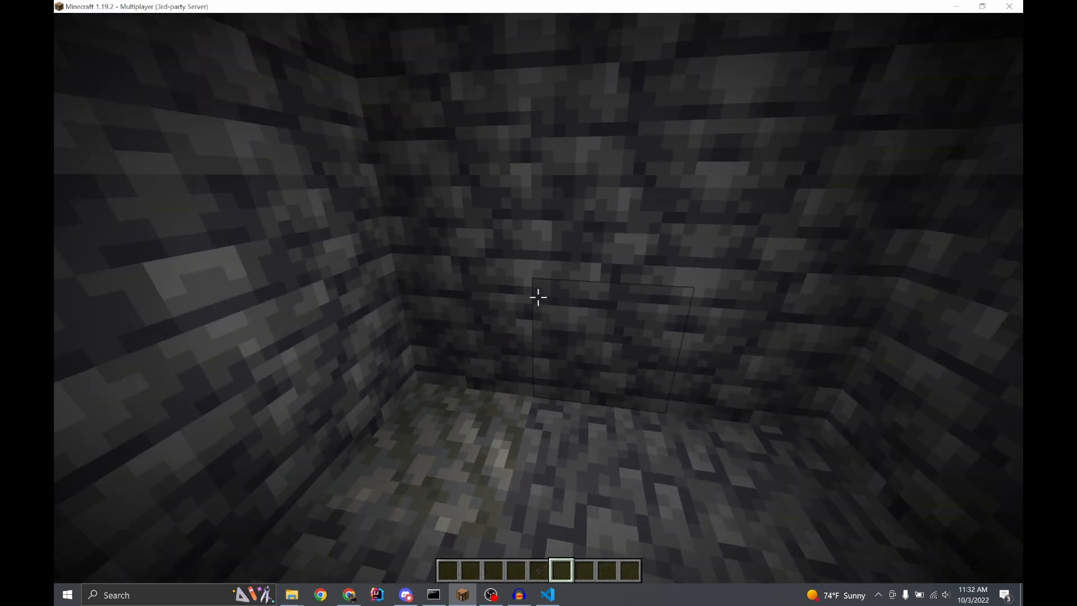
Run /fill ~-5 ~-5 ~-5 ~5 ~5 ~5 air to clear the area around the player
key(slash)
text(fill)
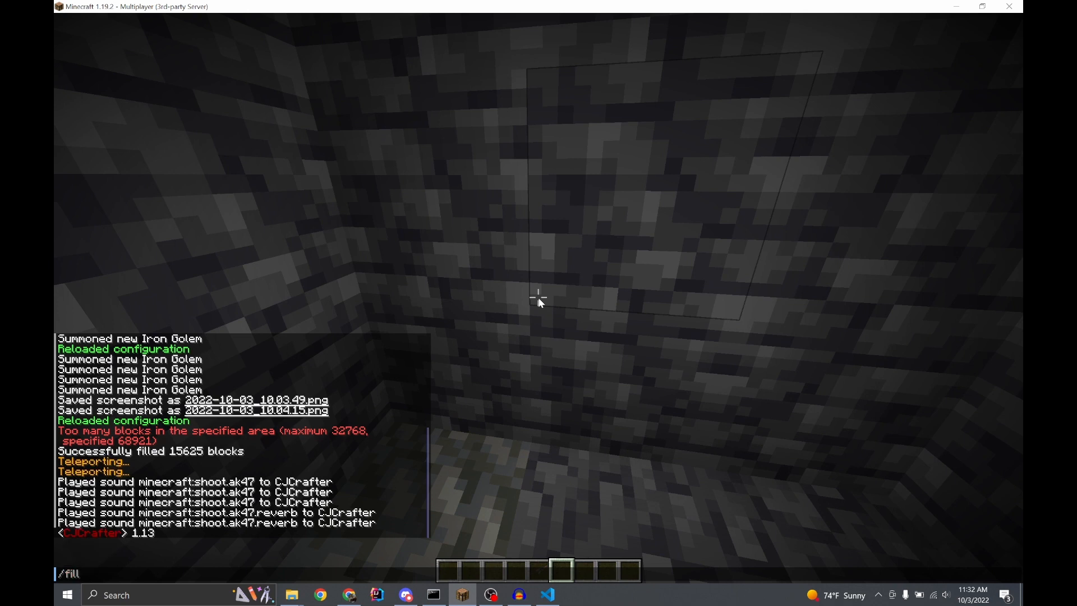
text(l 111)
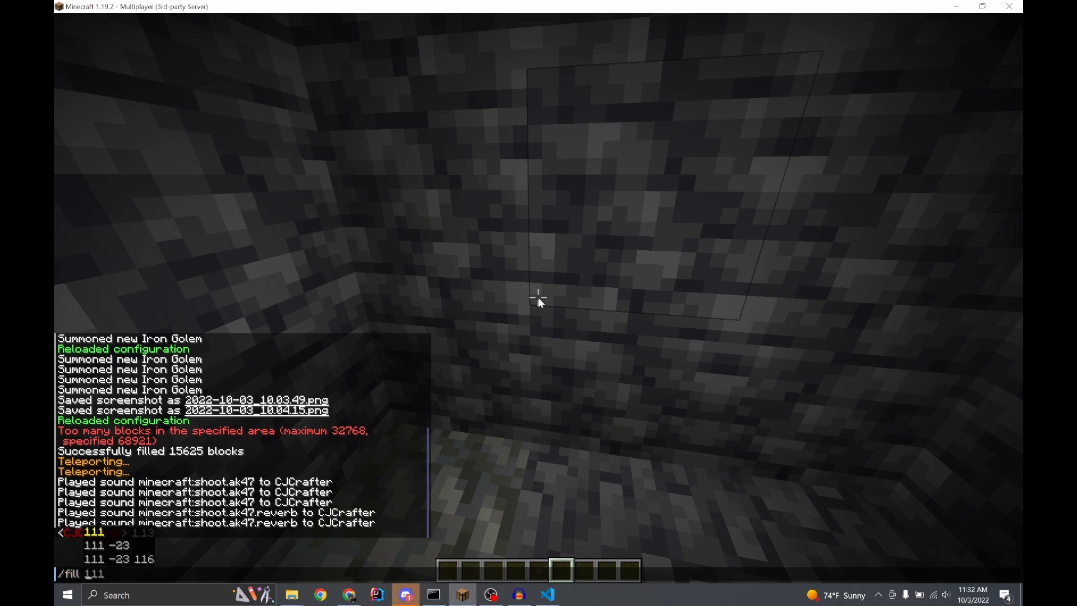
text(~-5 ~-5 ~)
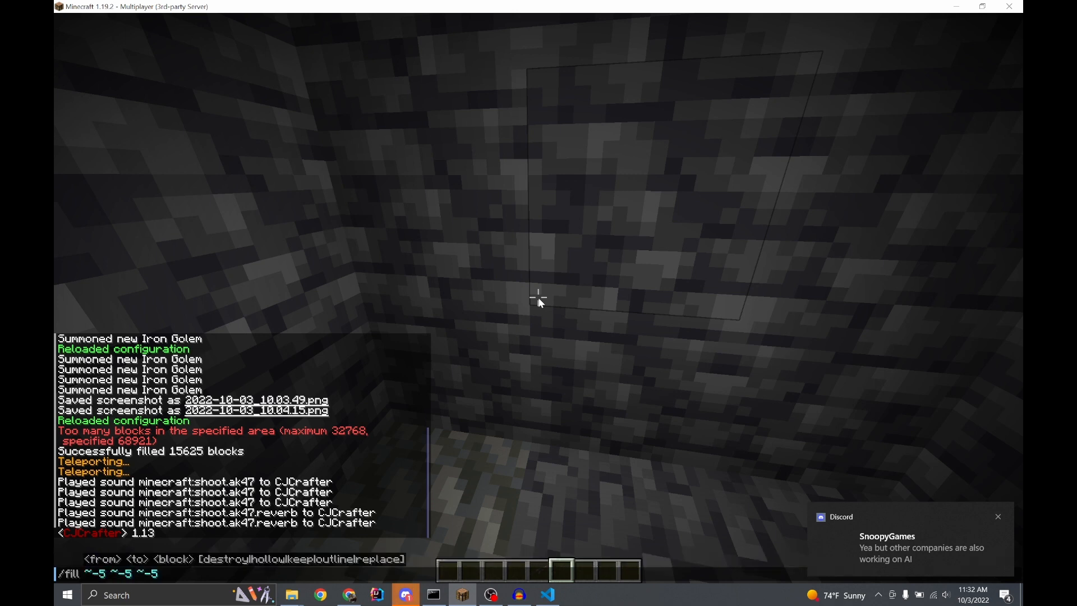
text(-5 ~)
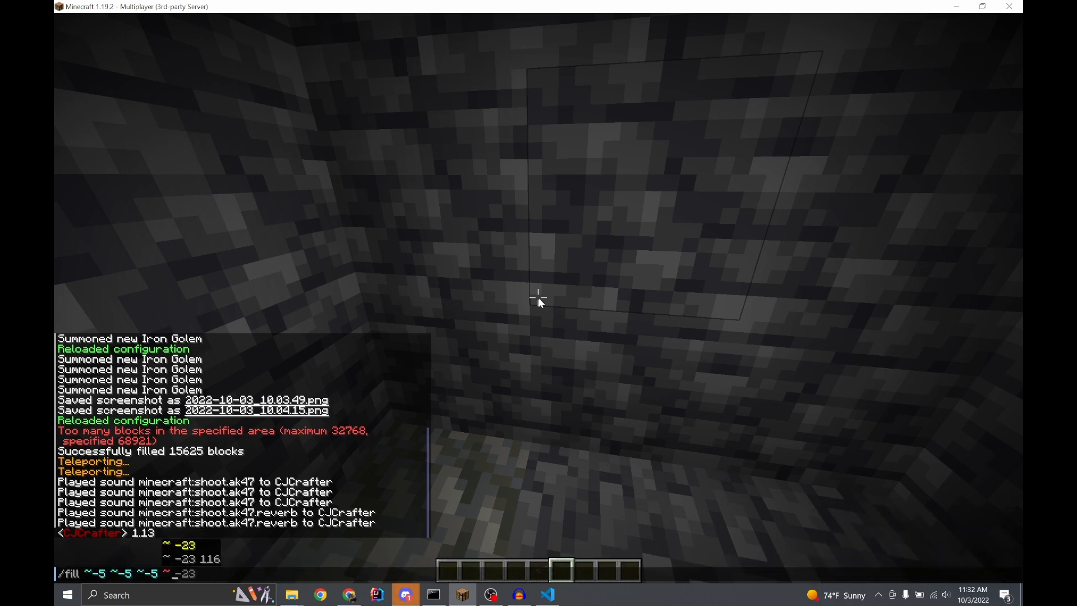
text(5 ~5 ~)
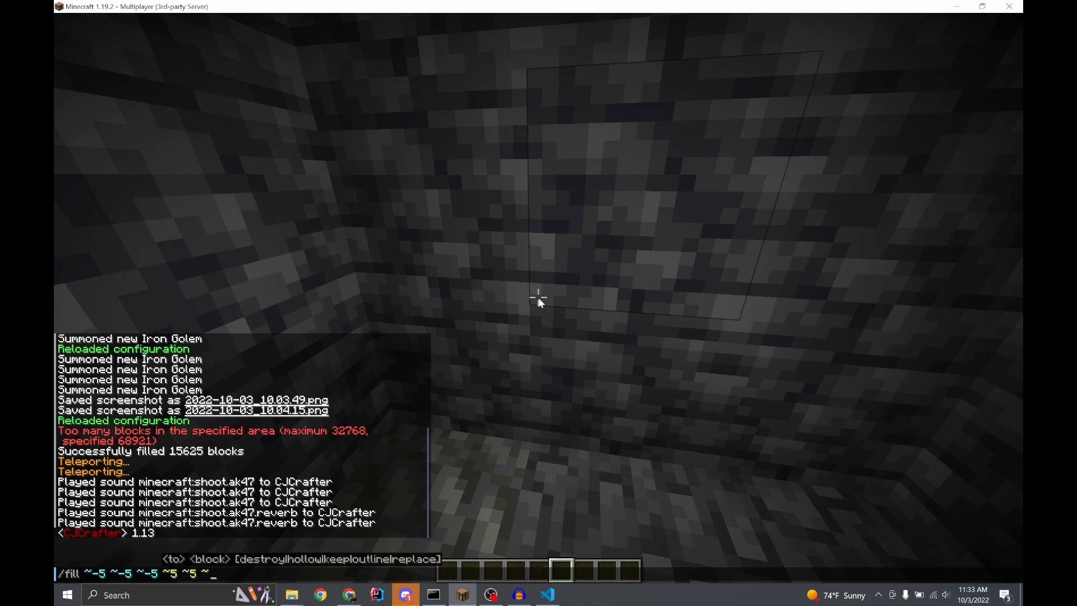
text(5 ai)
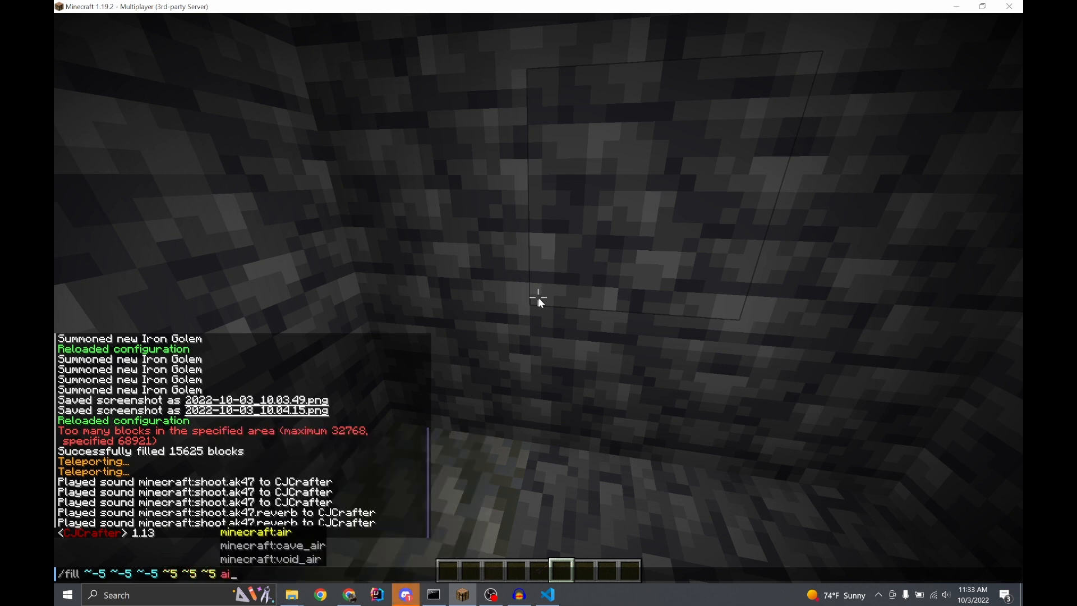
text(r)
key(Return)
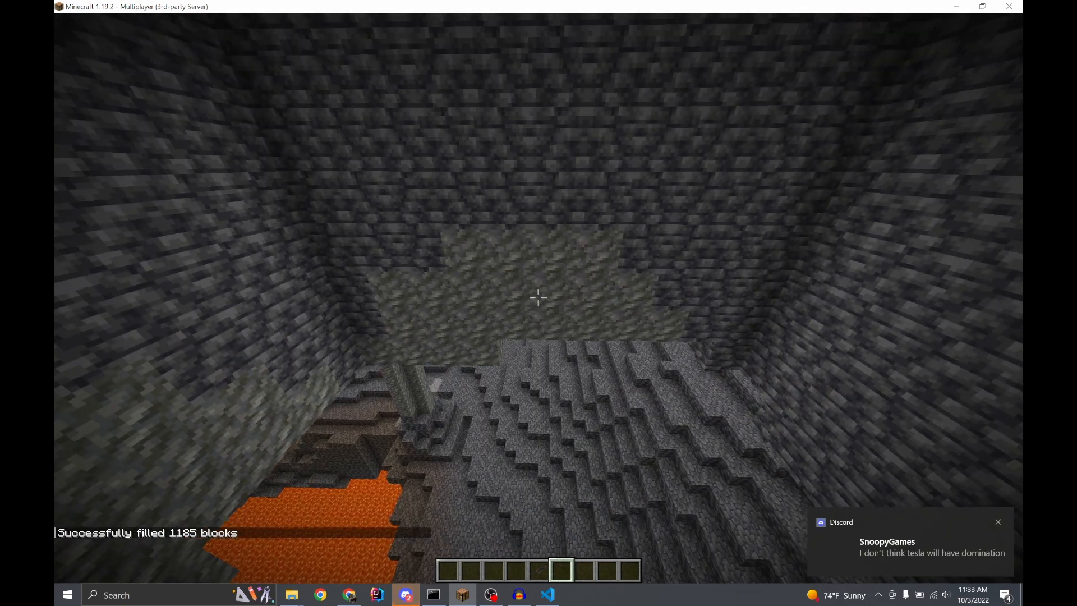
Rerun the previous fill command over ~-5 ~-5 ~-5 to ~5 ~5 ~5 with cave_air as the block
key(t)
key(Up)
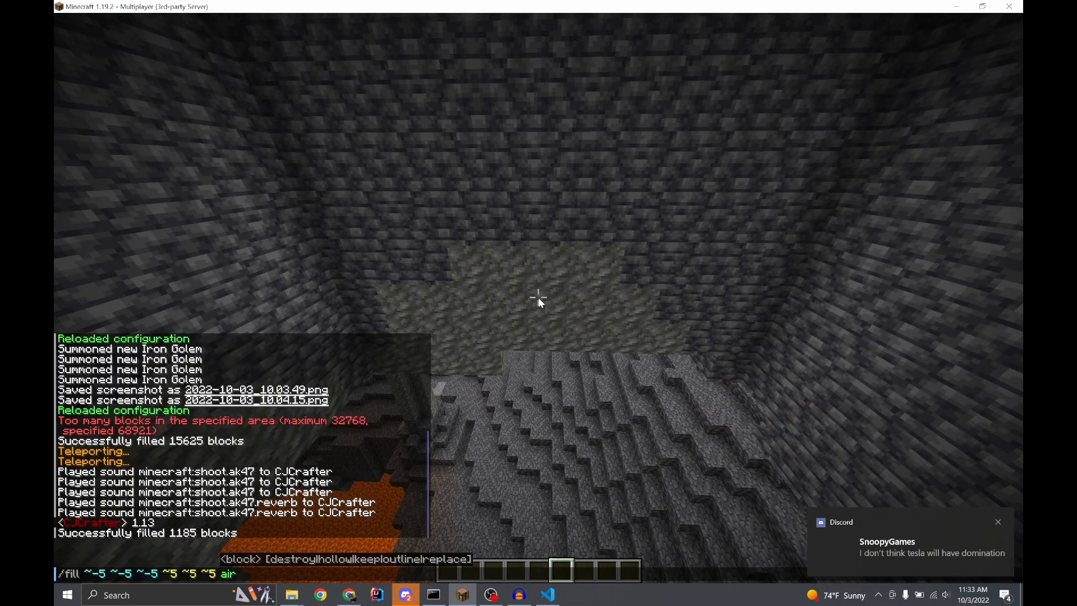
key(Left)
key(Left)
key(Left)
text(cav)
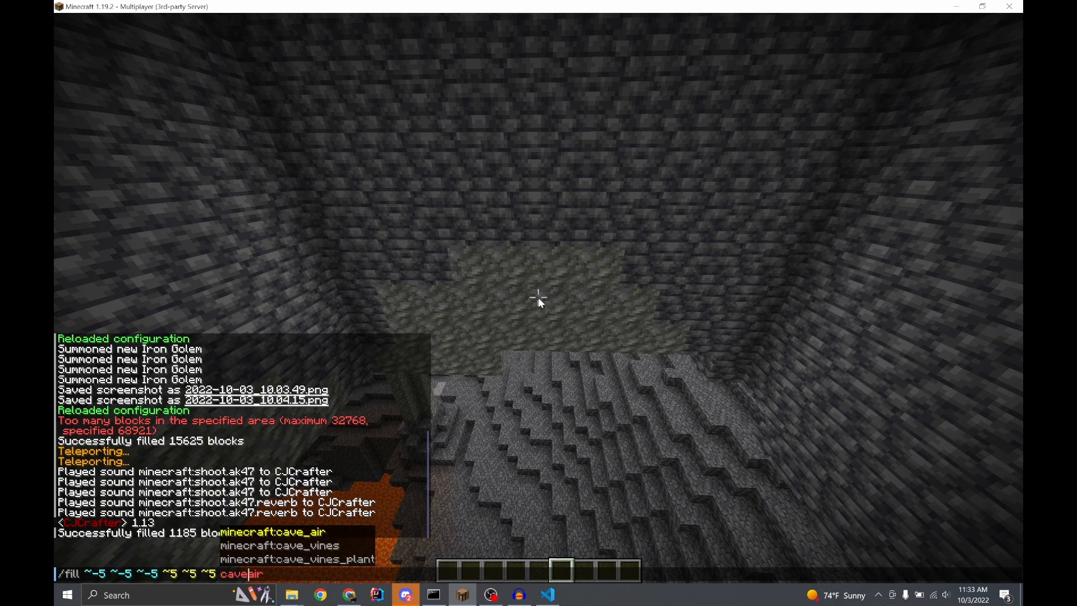
key(Return)
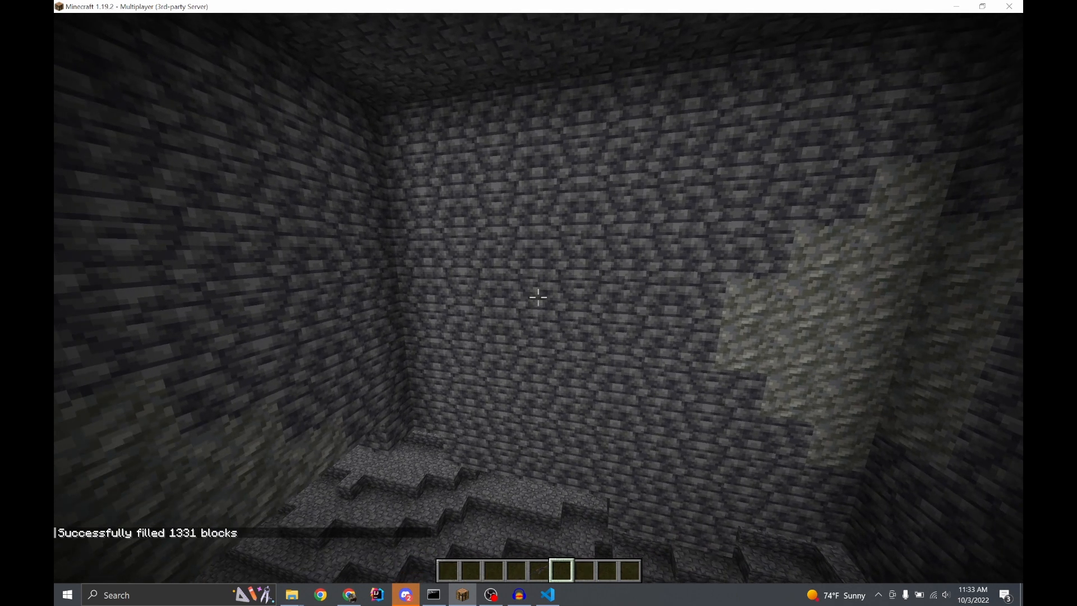
key(e)
click(560, 593)
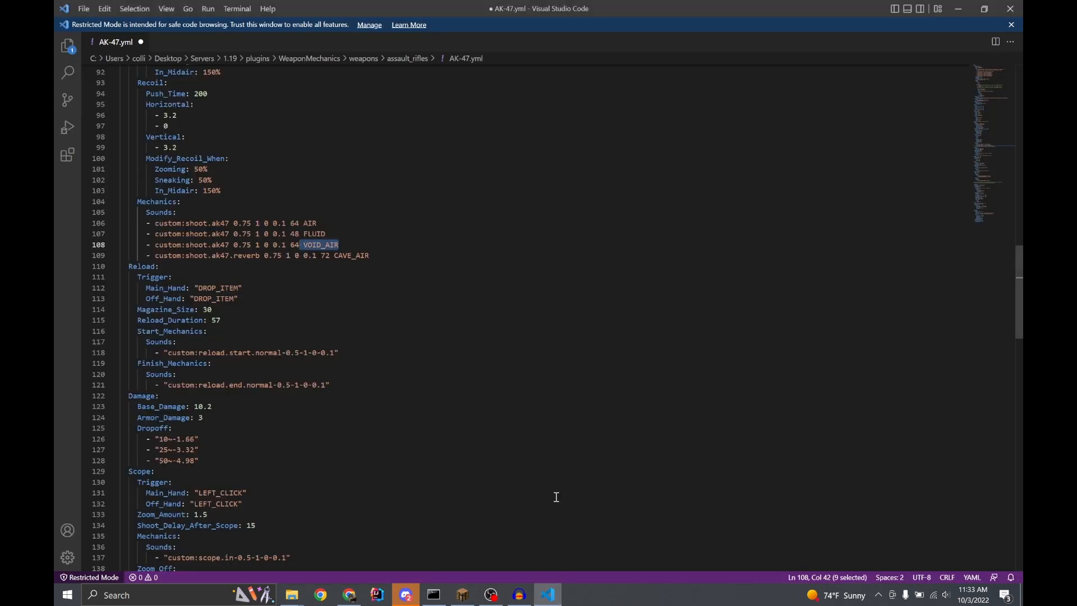
key(alt+Tab)
key(e)
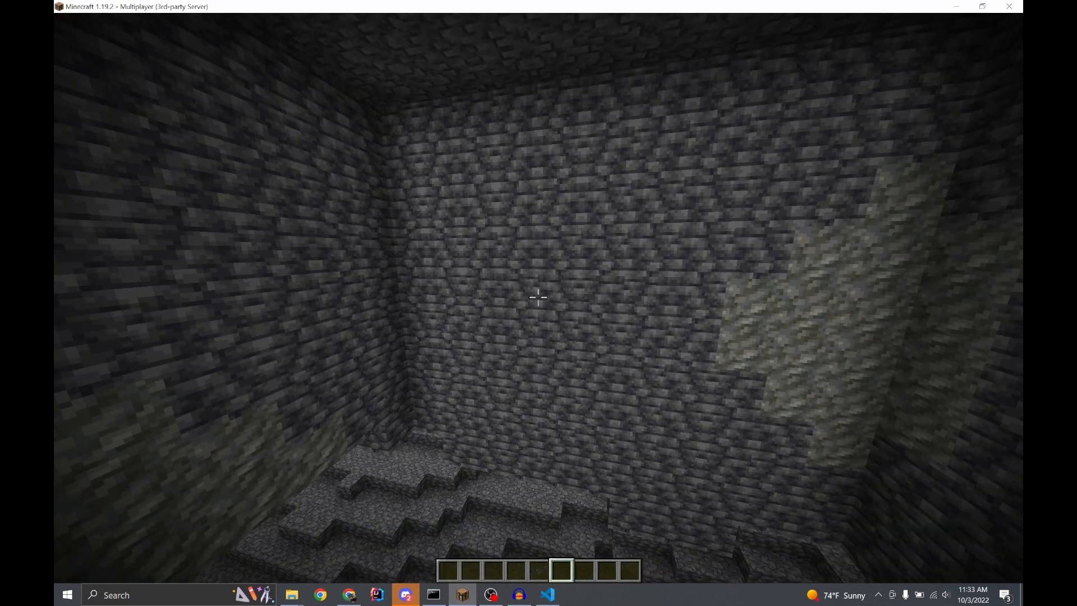
Try to run //replace air cave_air to swap the surrounding air for cave air
key(slash)
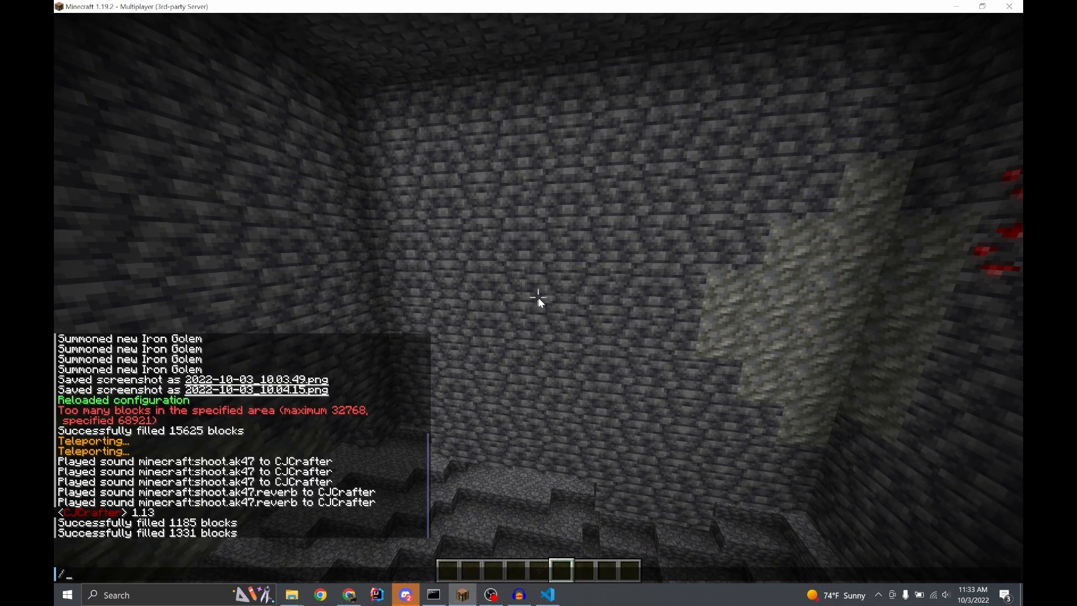
text(/reaplc)
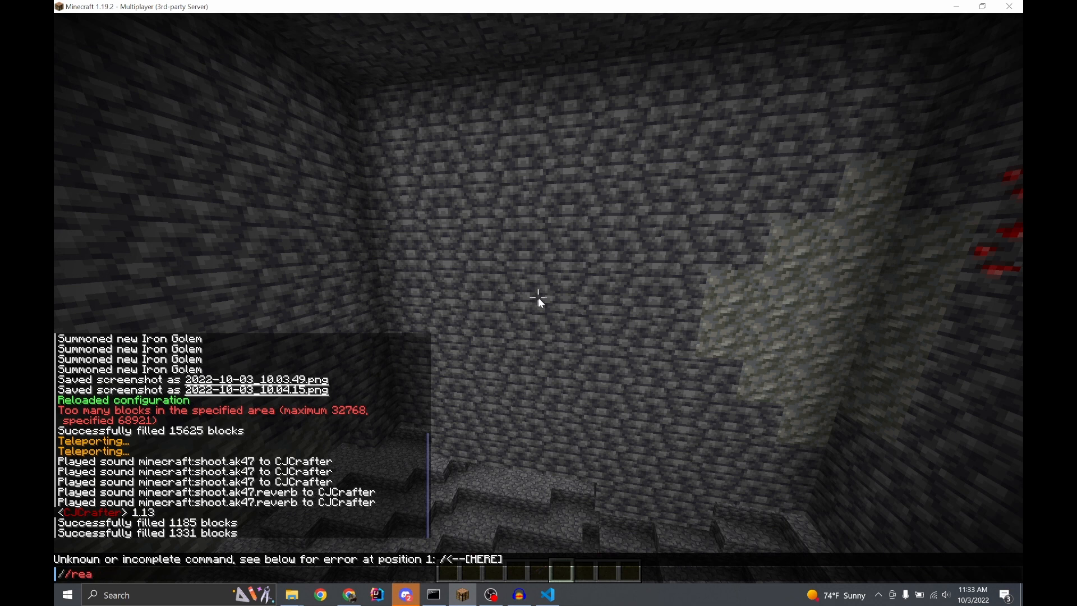
key(BackSpace)
text(place air #)
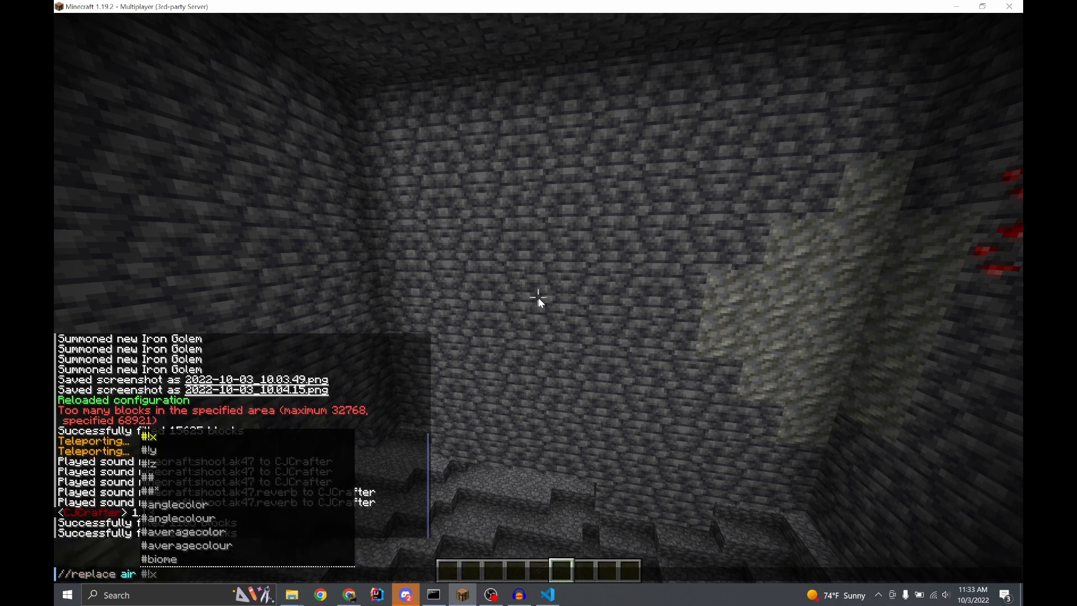
key(BackSpace)
text(cave_air)
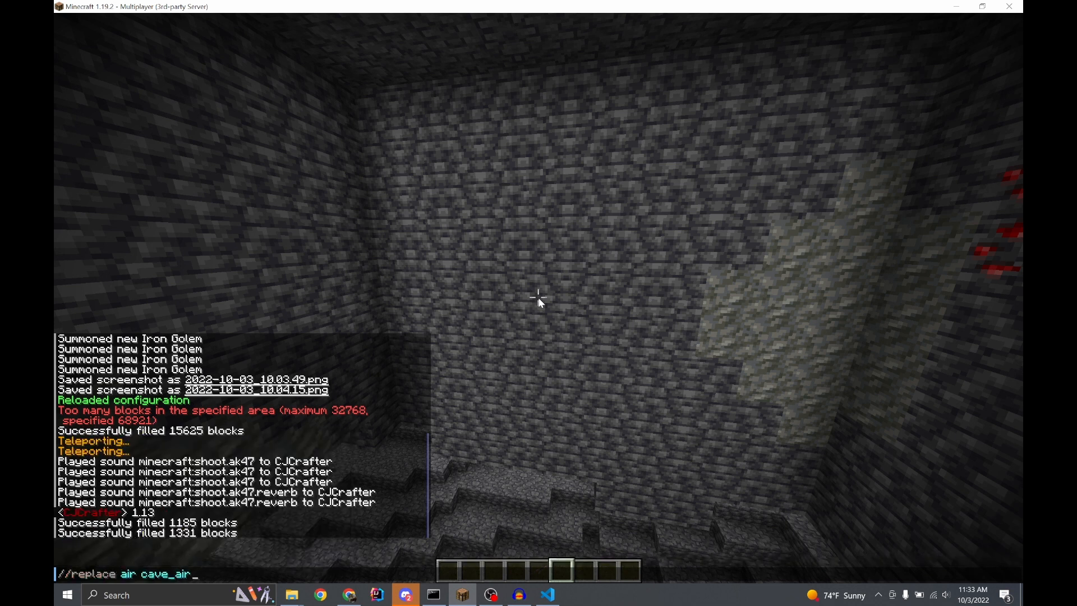
key(Return)
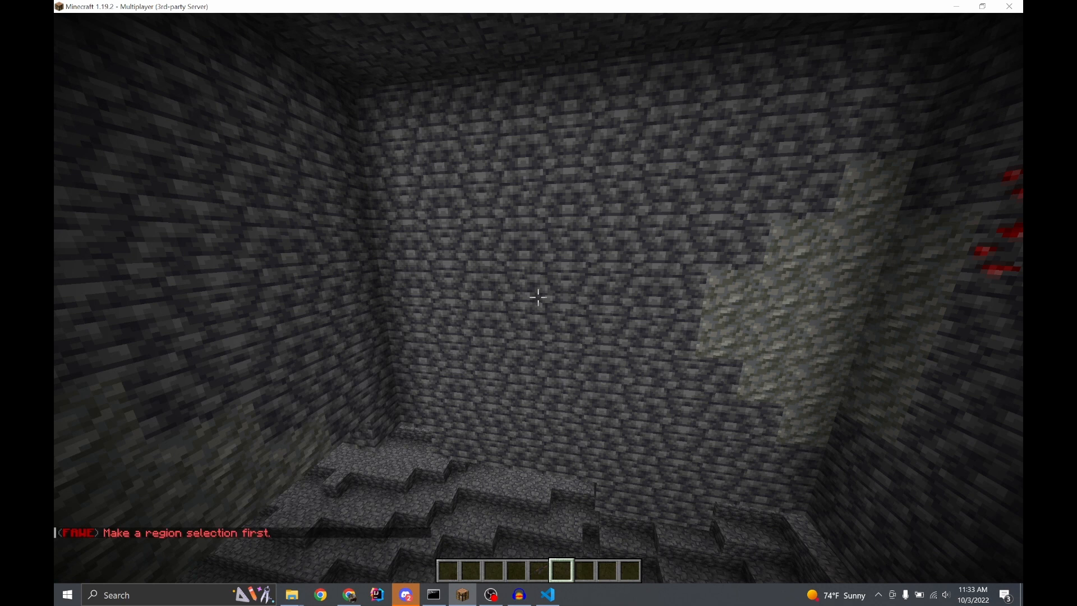
key(t)
key(Up)
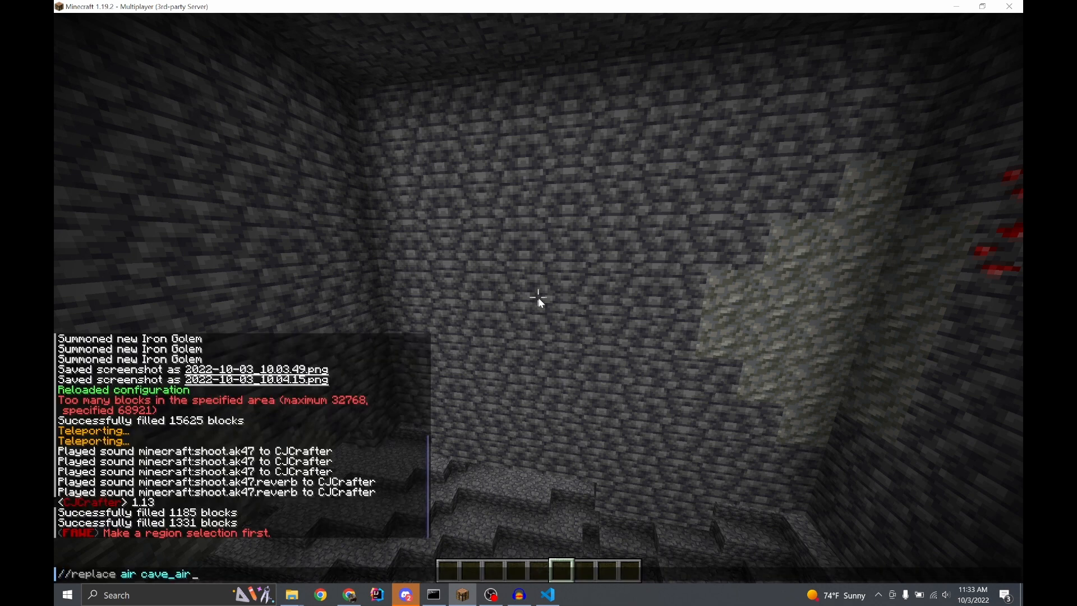
key(Escape)
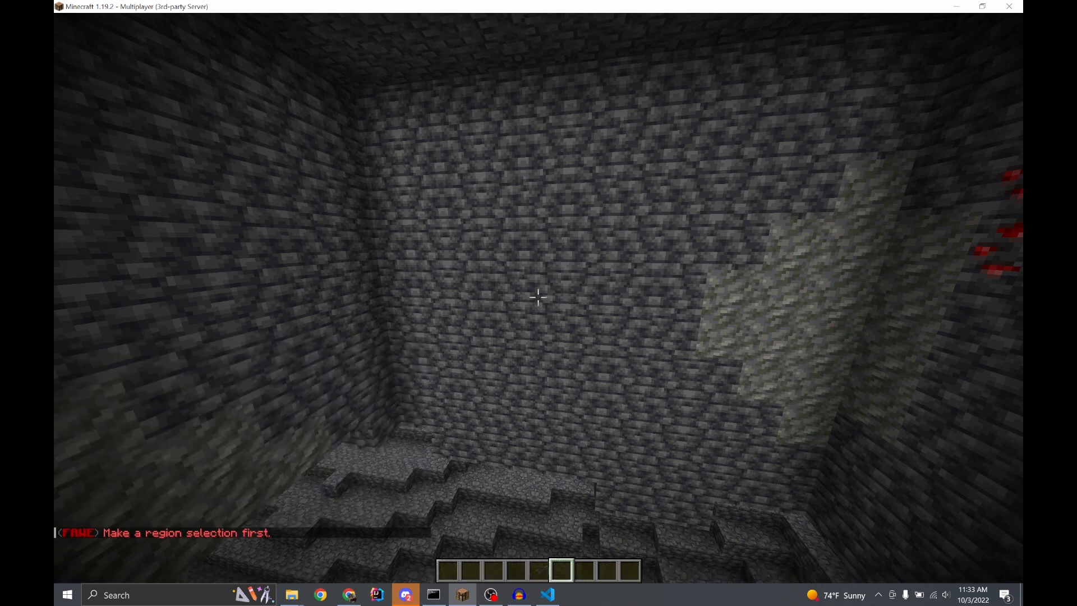
key(t)
key(Up)
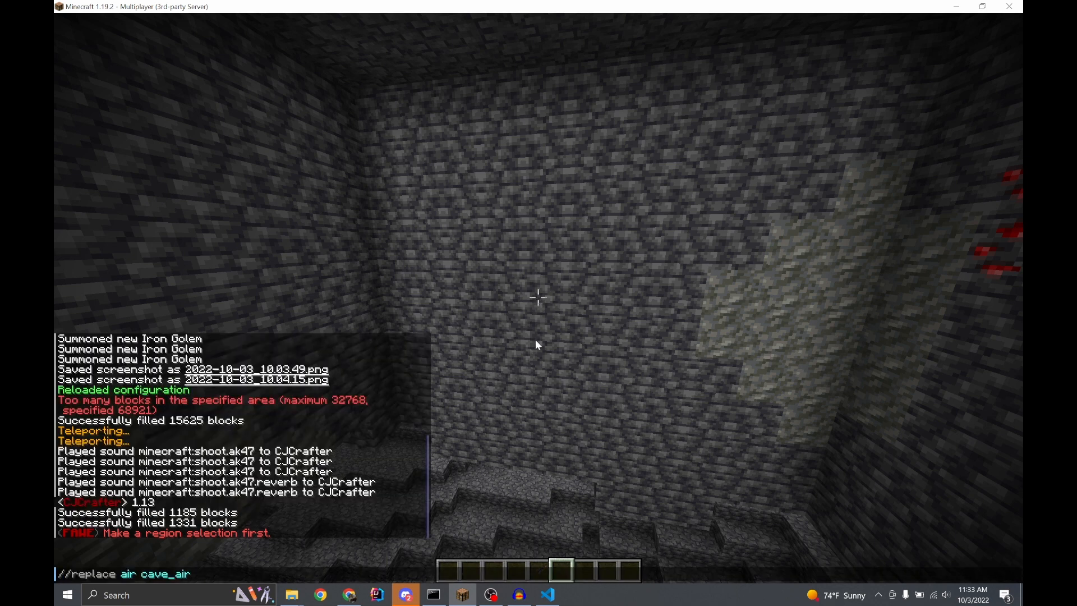
key(Escape)
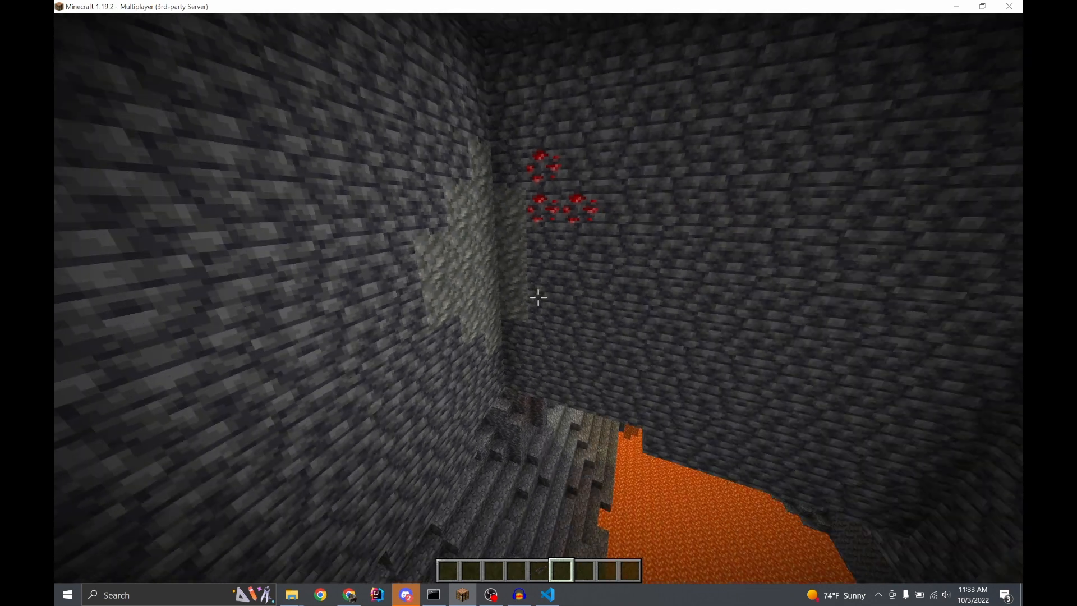
Get the region selection wand with //wand, and destroy the wooden axe in the inventory
key(slash)
text(/wand)
key(Return)
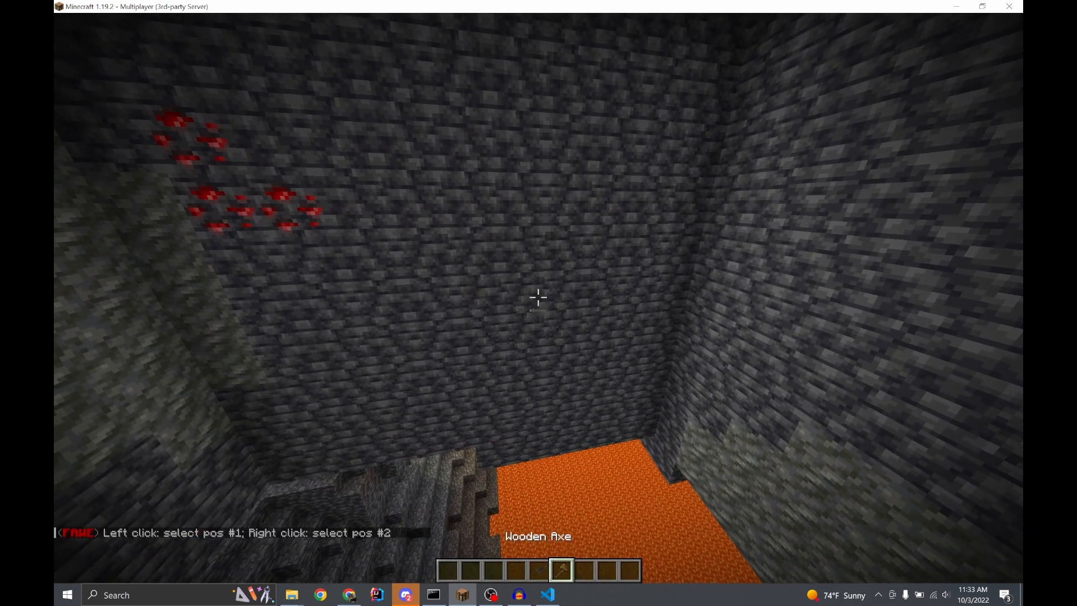
key(e)
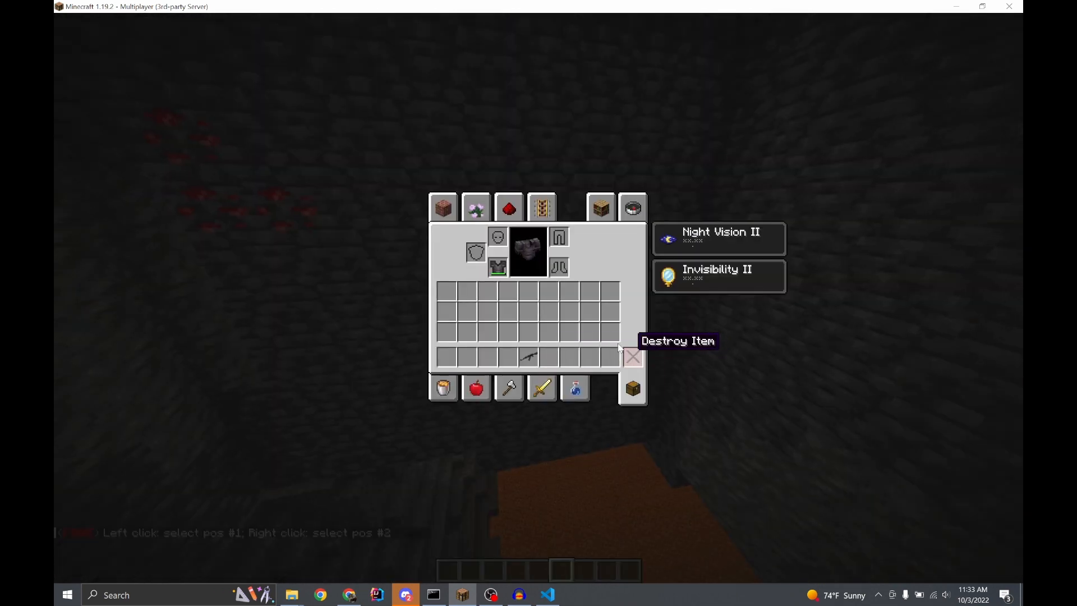
key(e)
key(1)
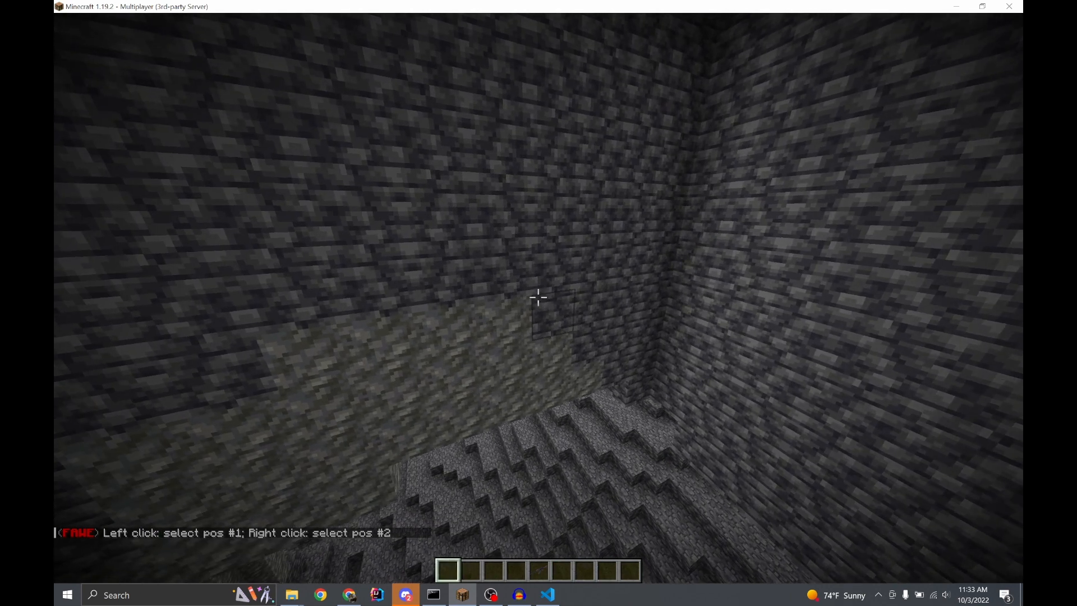
Review the shoot sound entries of AK-47.yml in Visual Studio Code and return to Minecraft
key(e)
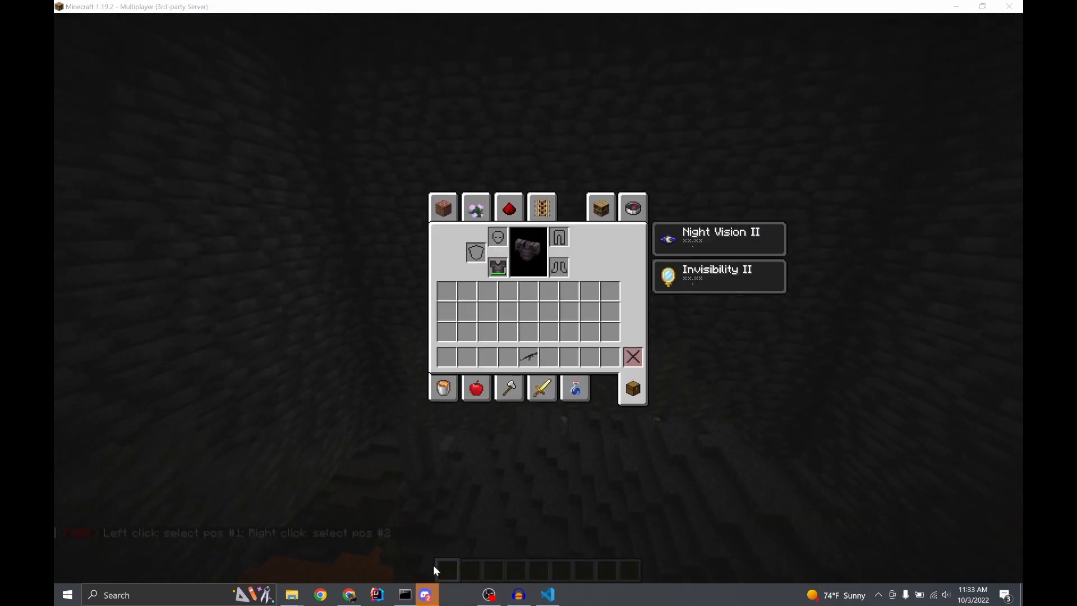
click(552, 594)
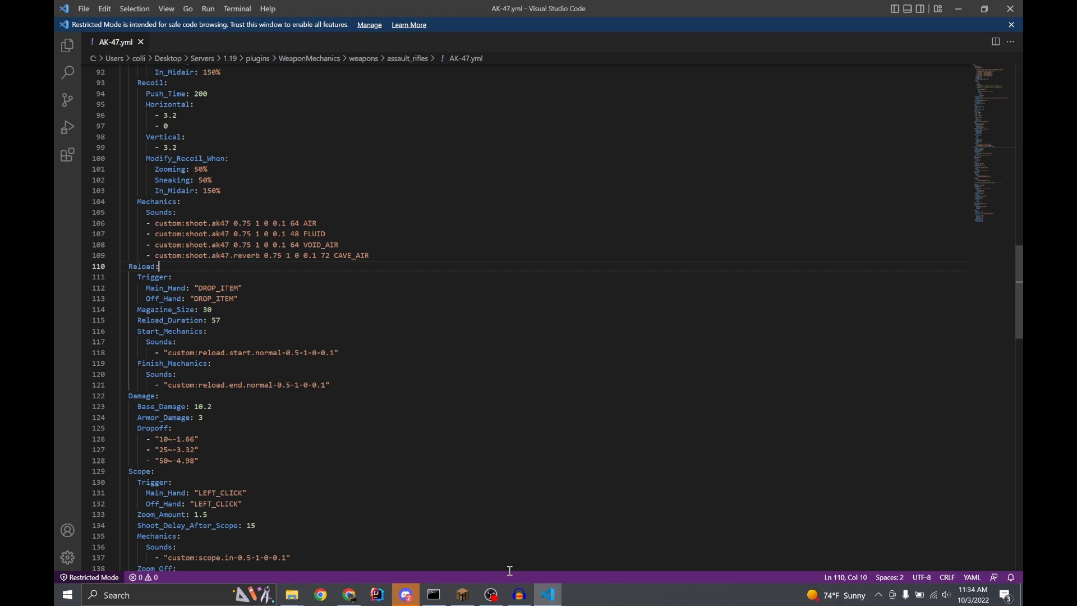
click(463, 595)
Run /wm reload to reload the weapon configuration
key(Escape)
text(/wm reload)
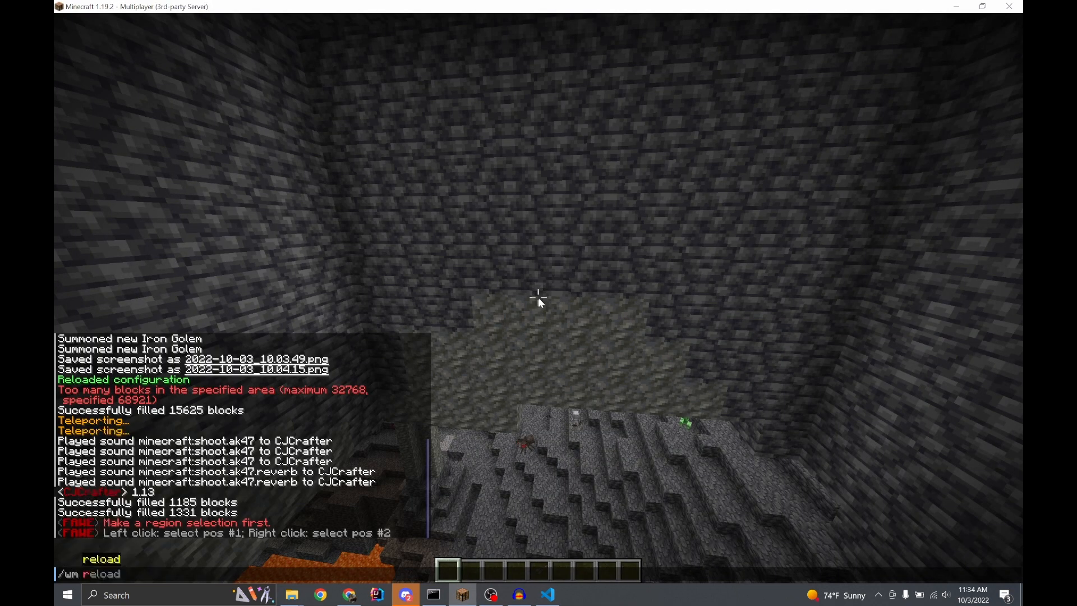
key(Return)
Equip the AK-47, fire repeated shots around the cave to test its shoot sound, and put the weapon away
key(5)
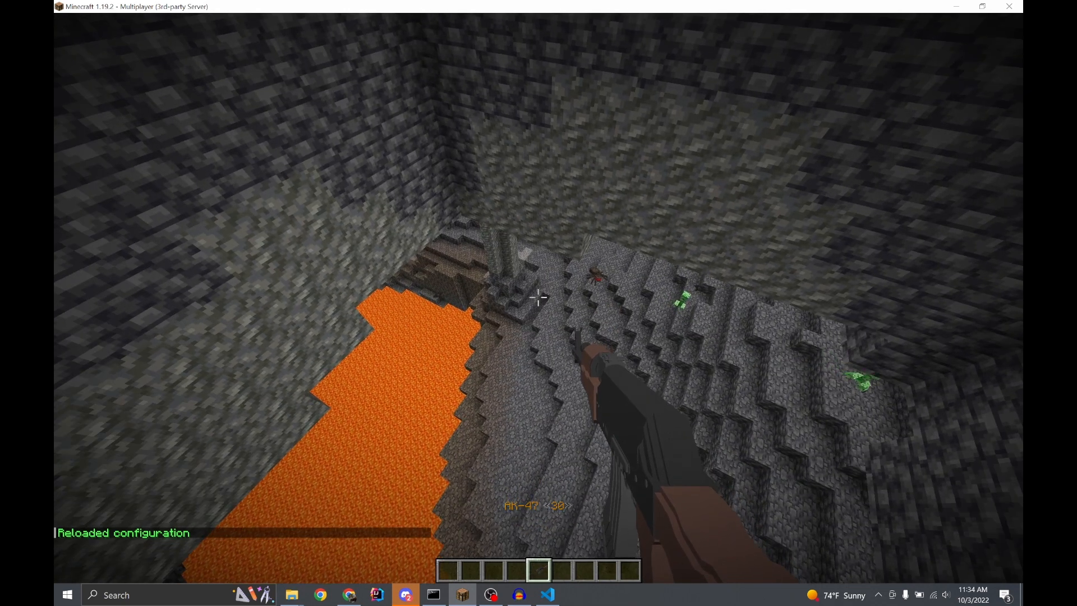
right_click(538, 297)
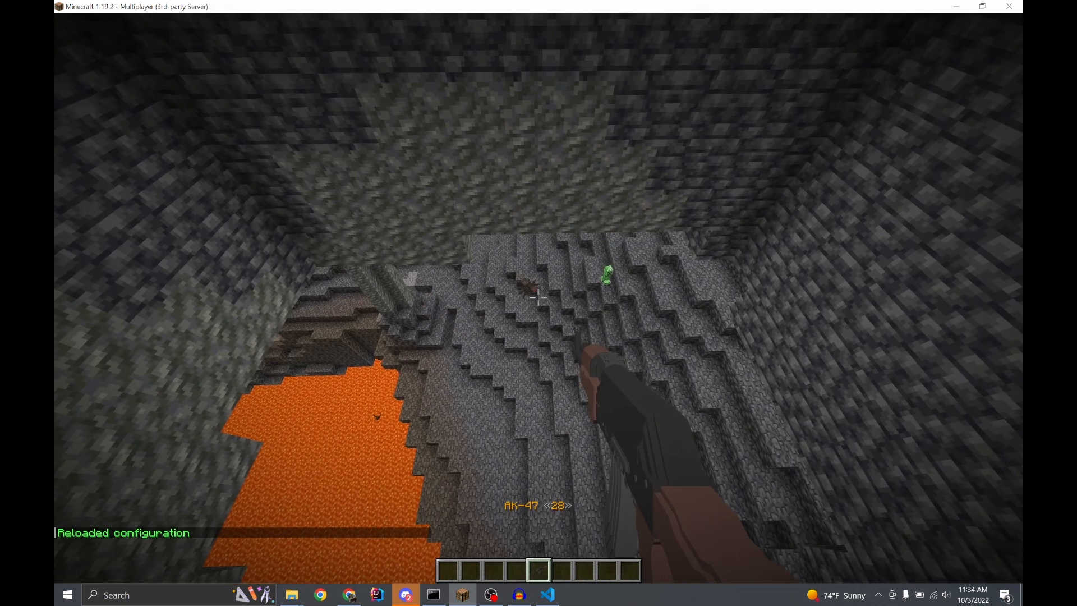
right_click(539, 297)
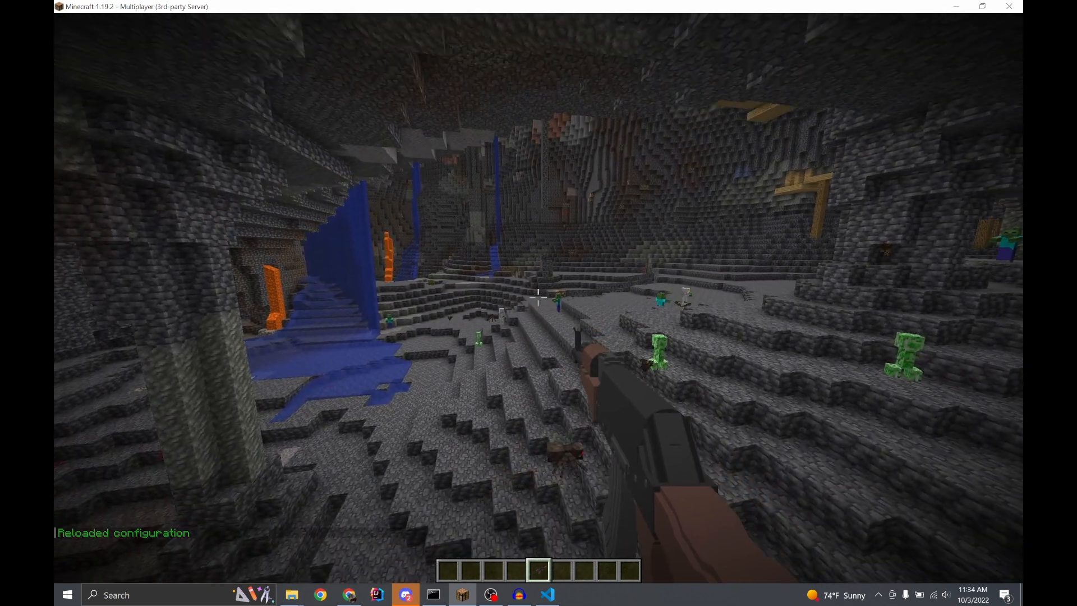
right_click(538, 298)
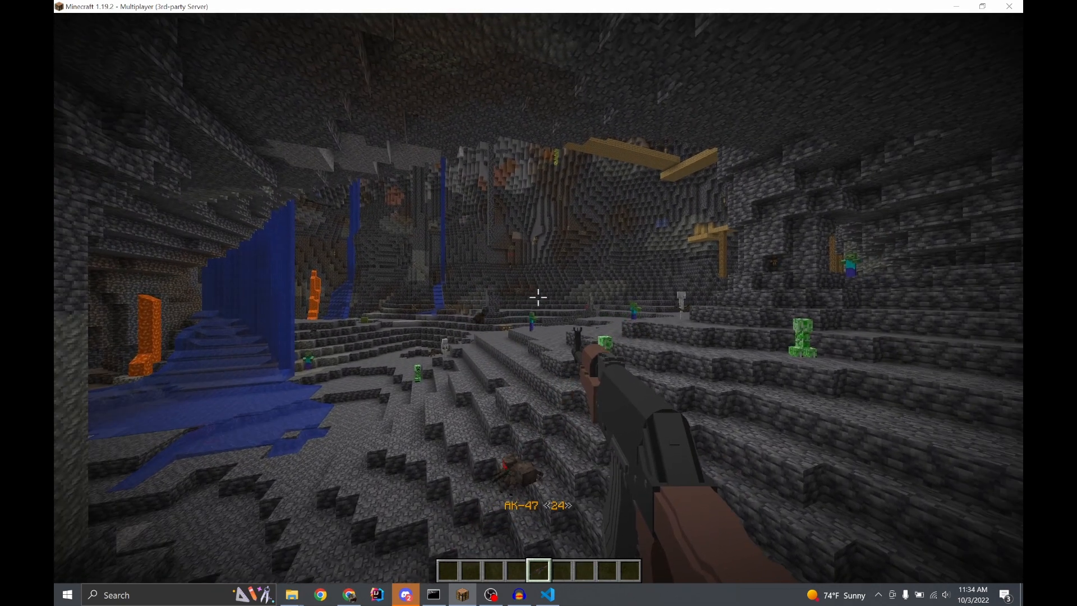
right_click(539, 298)
right_click(539, 297)
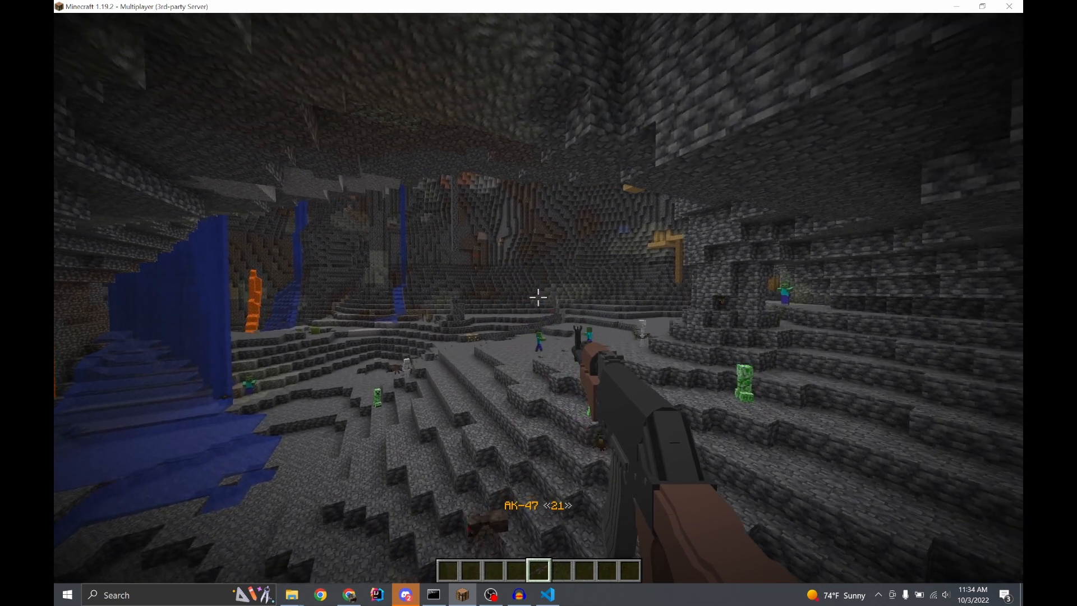
right_click(539, 297)
right_click(538, 297)
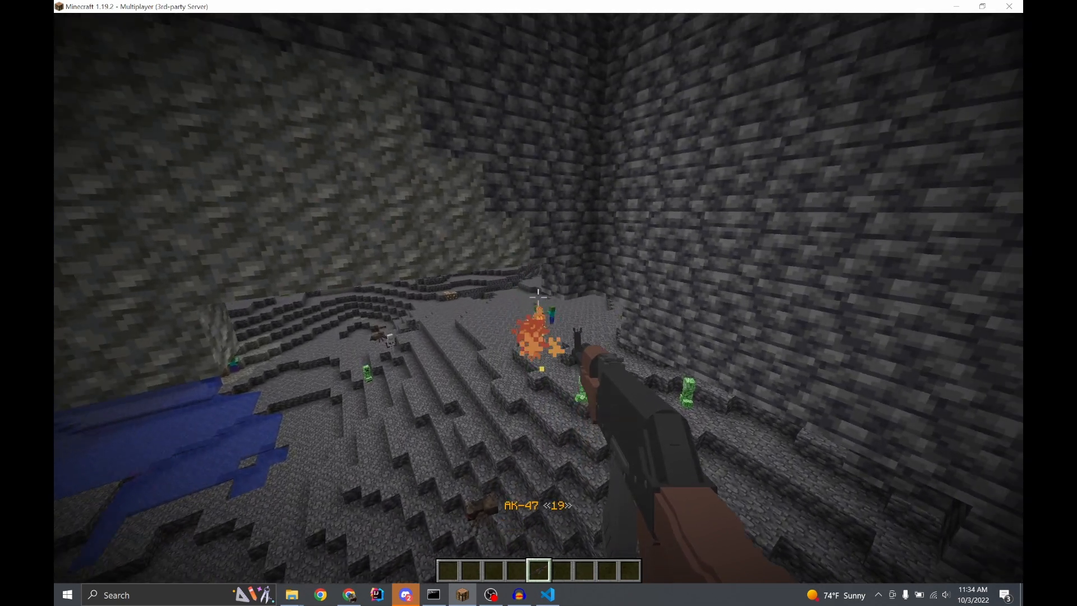
right_click(539, 297)
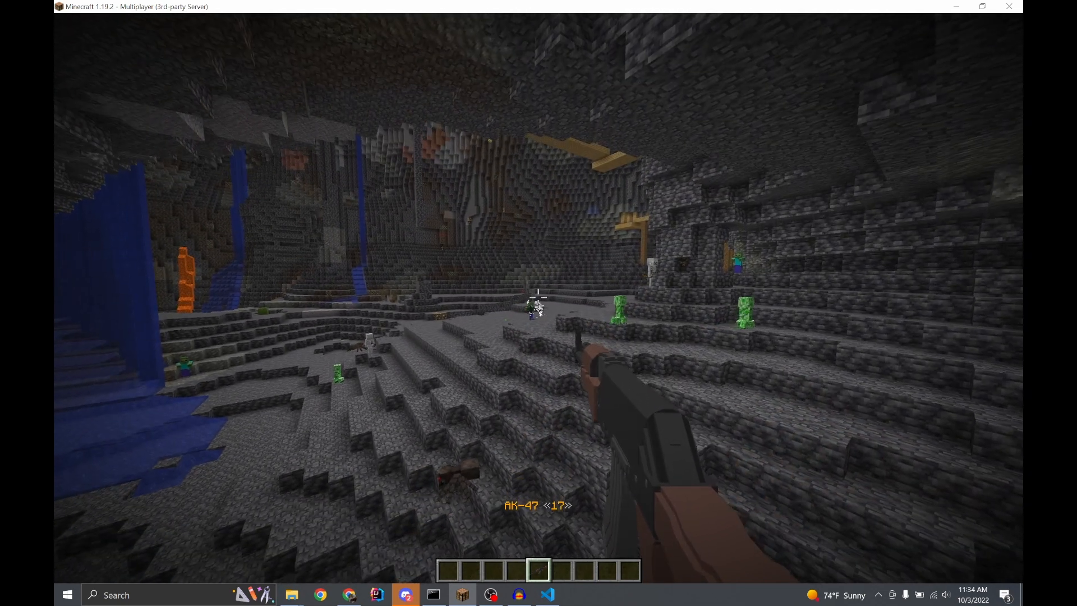
right_click(539, 297)
right_click(539, 297)
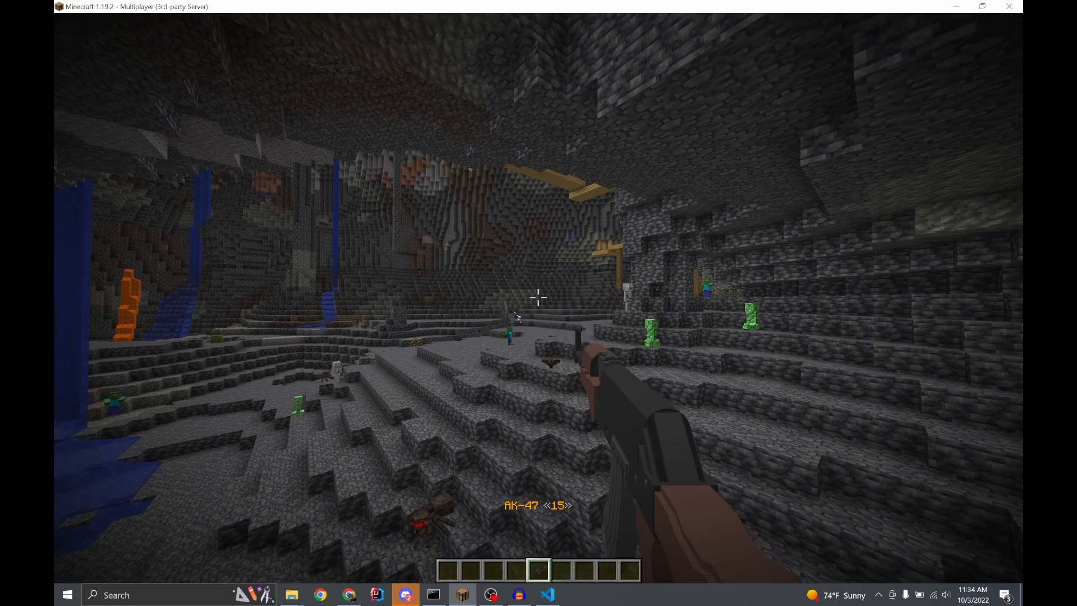
key(1)
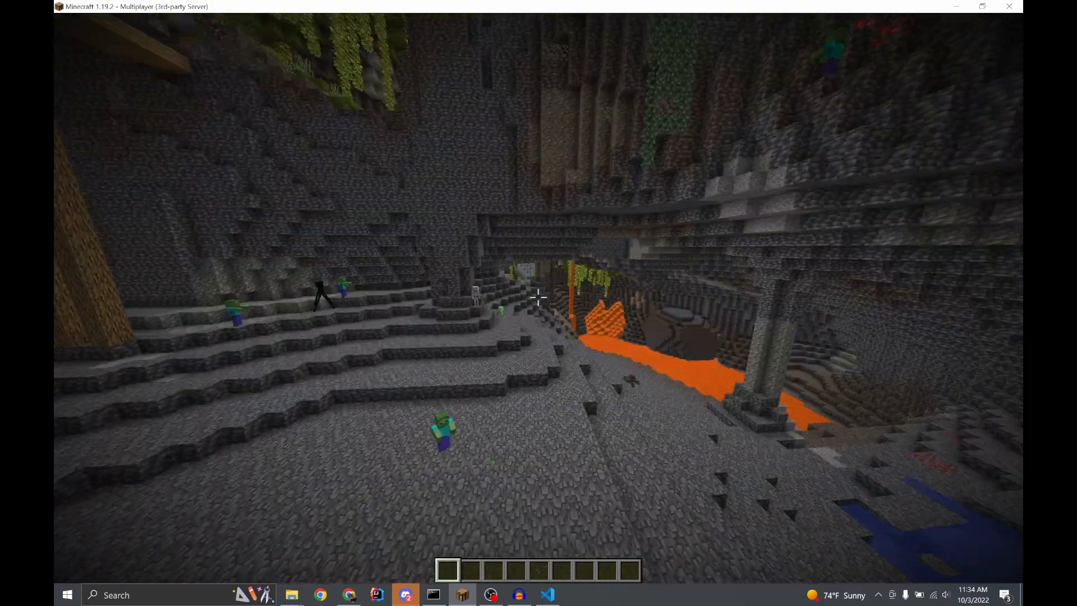
Switch to the ak47 project in Audacity, look through the Delay and Reverb and neighbouring effect categories, and return to Minecraft
key(w)
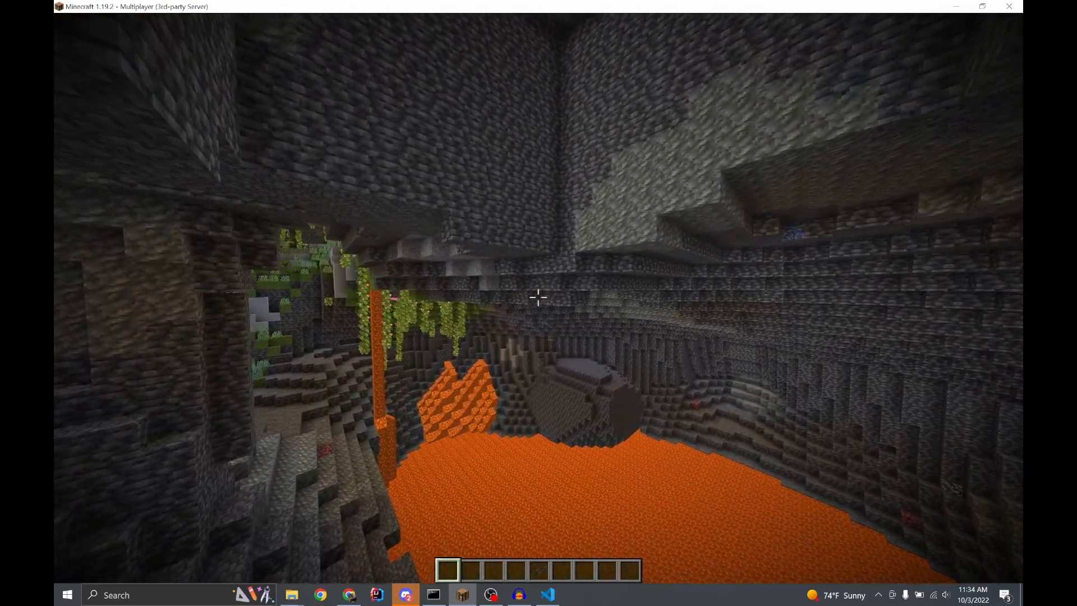
key(e)
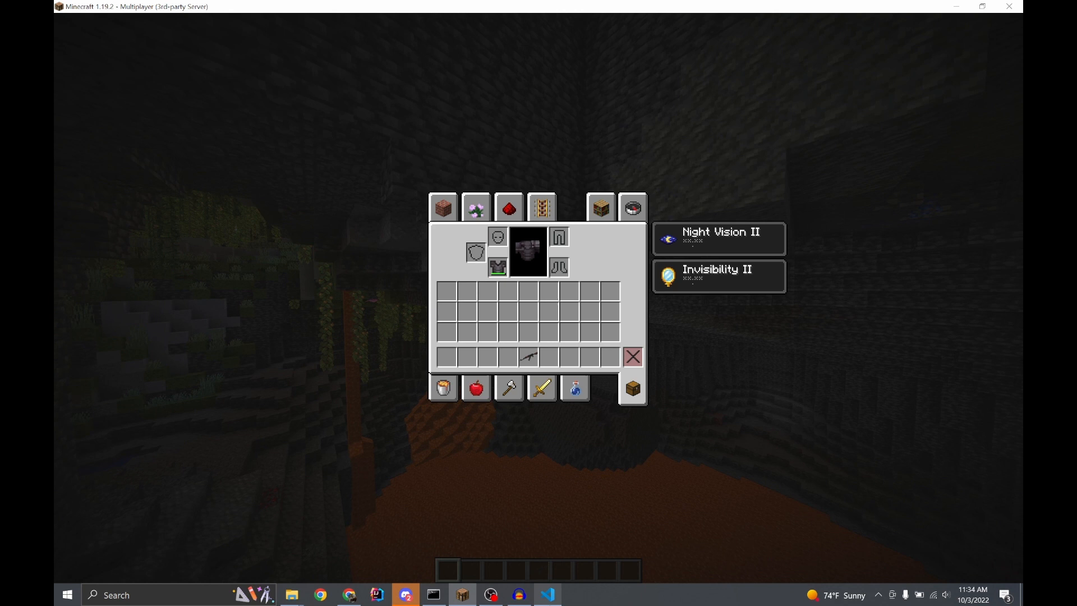
click(519, 596)
click(572, 153)
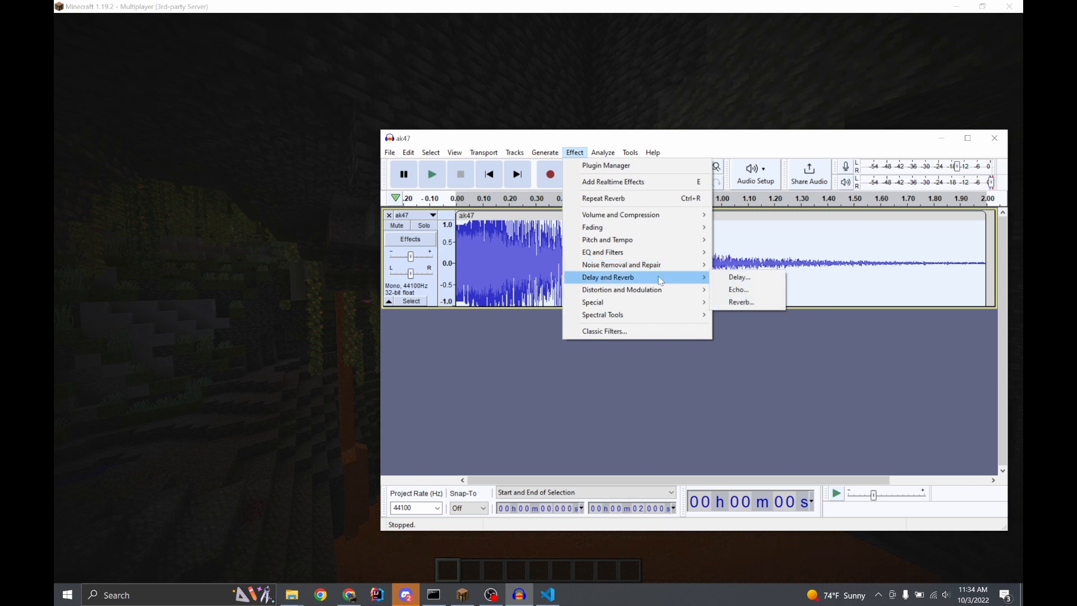
mouse_move(671, 289)
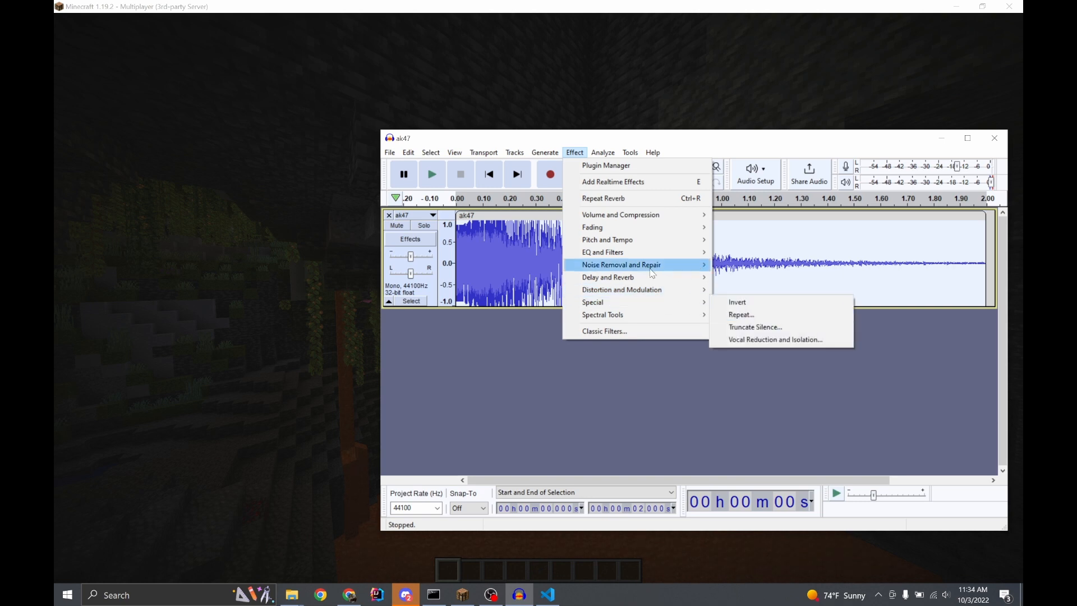
click(353, 443)
key(Escape)
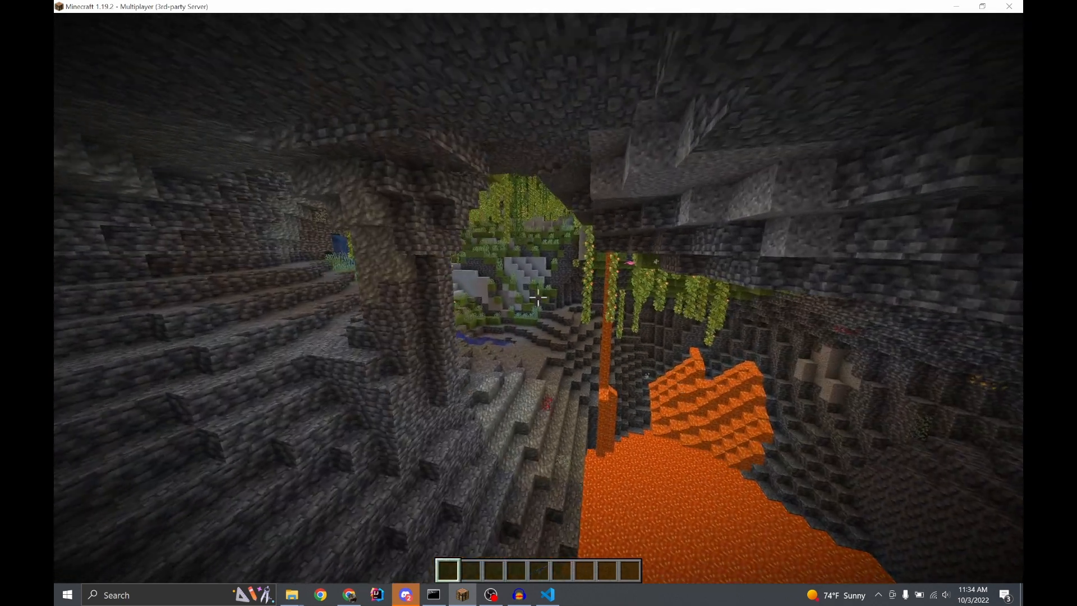
Fly back through the cave to the cleared deepslate area and bring up the ak47 project in Audacity
key(w)
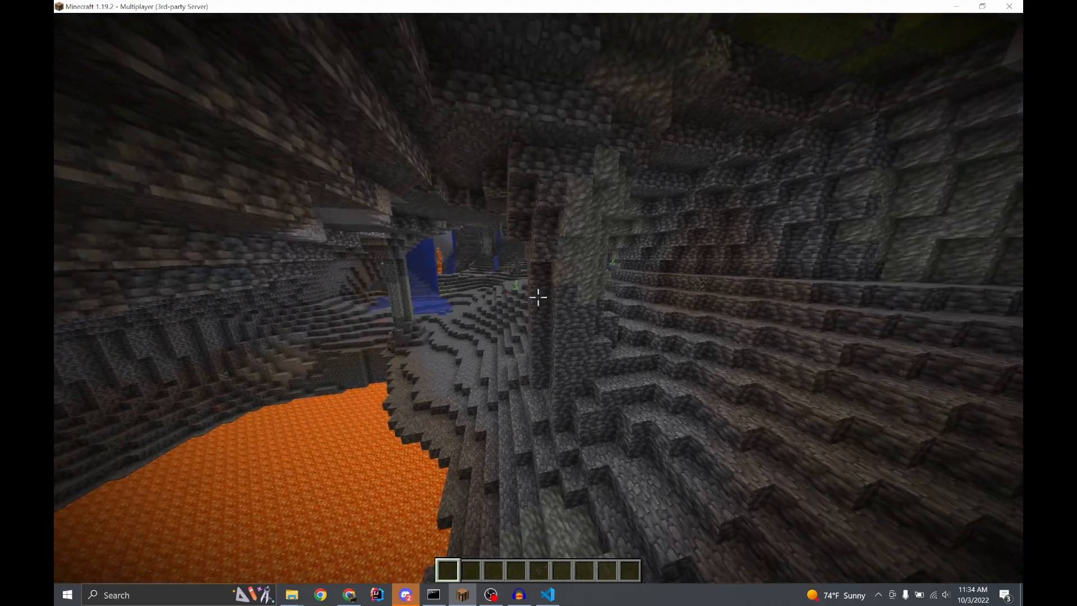
key(w)
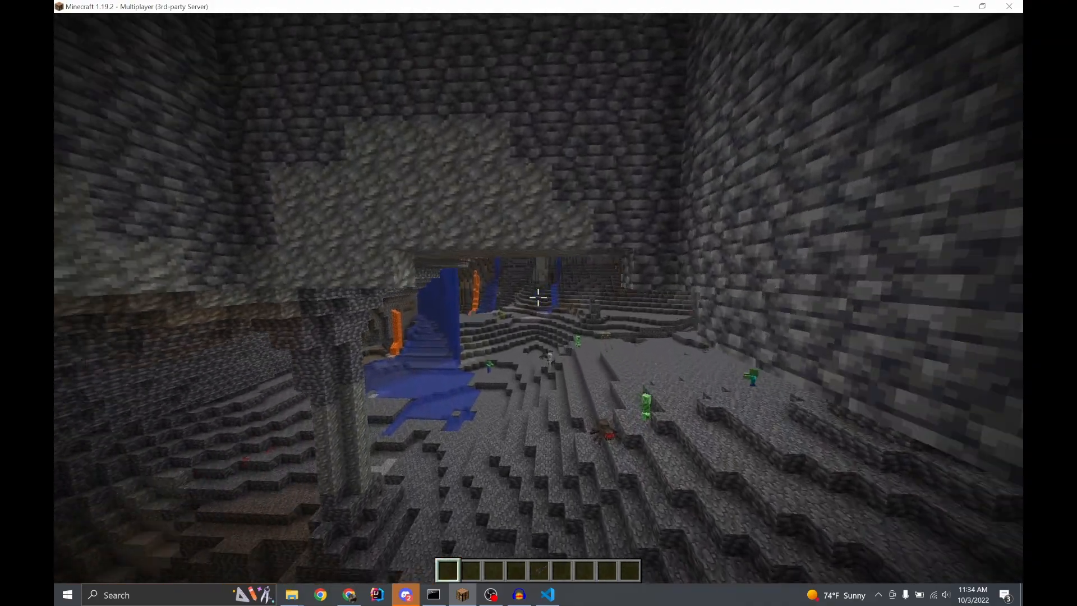
key(w)
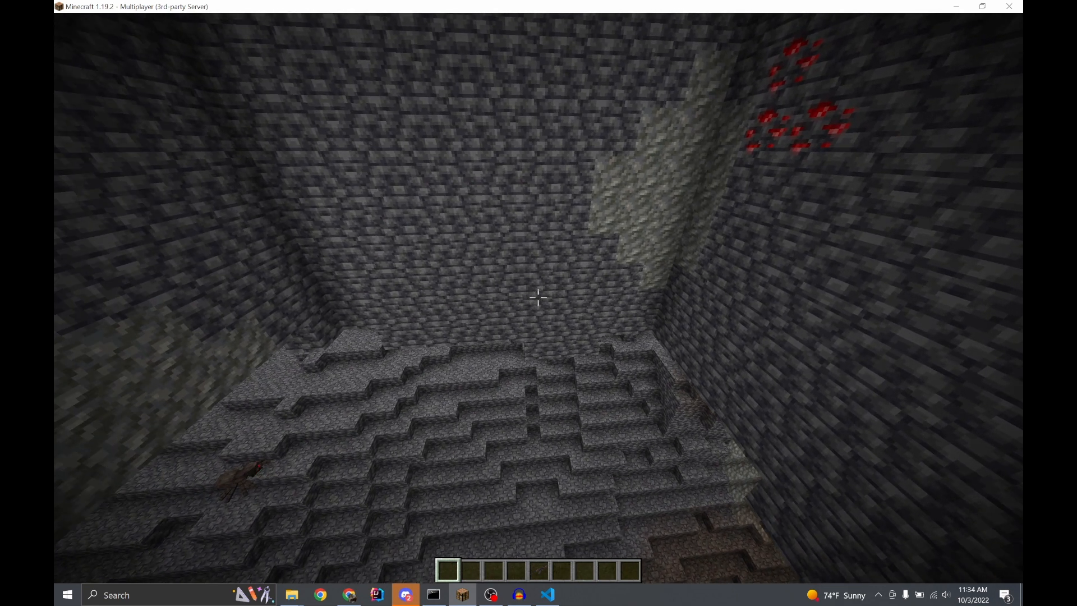
key(e)
mouse_move(520, 604)
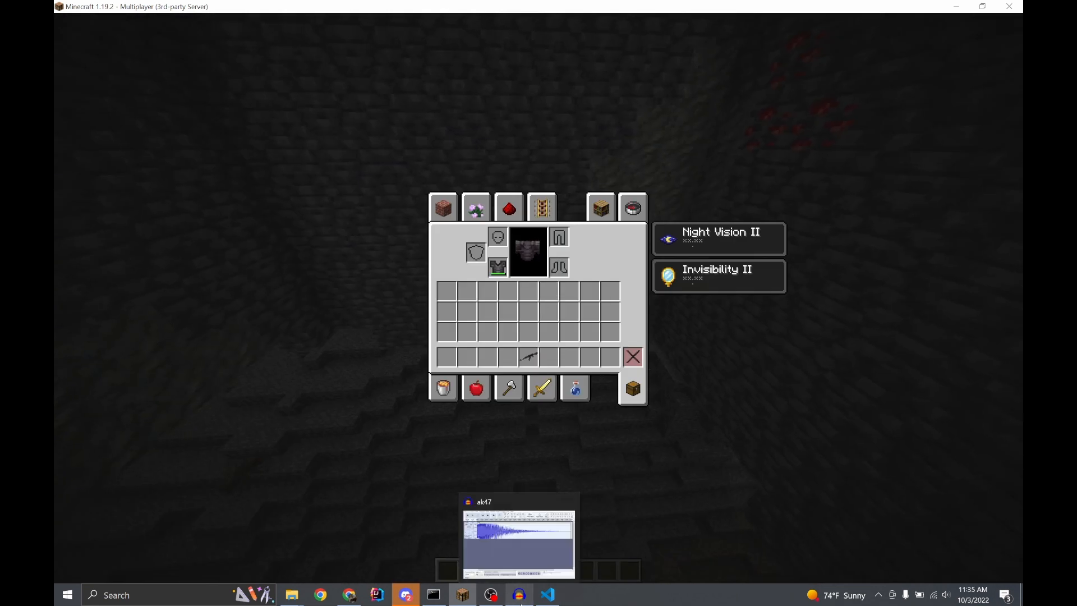